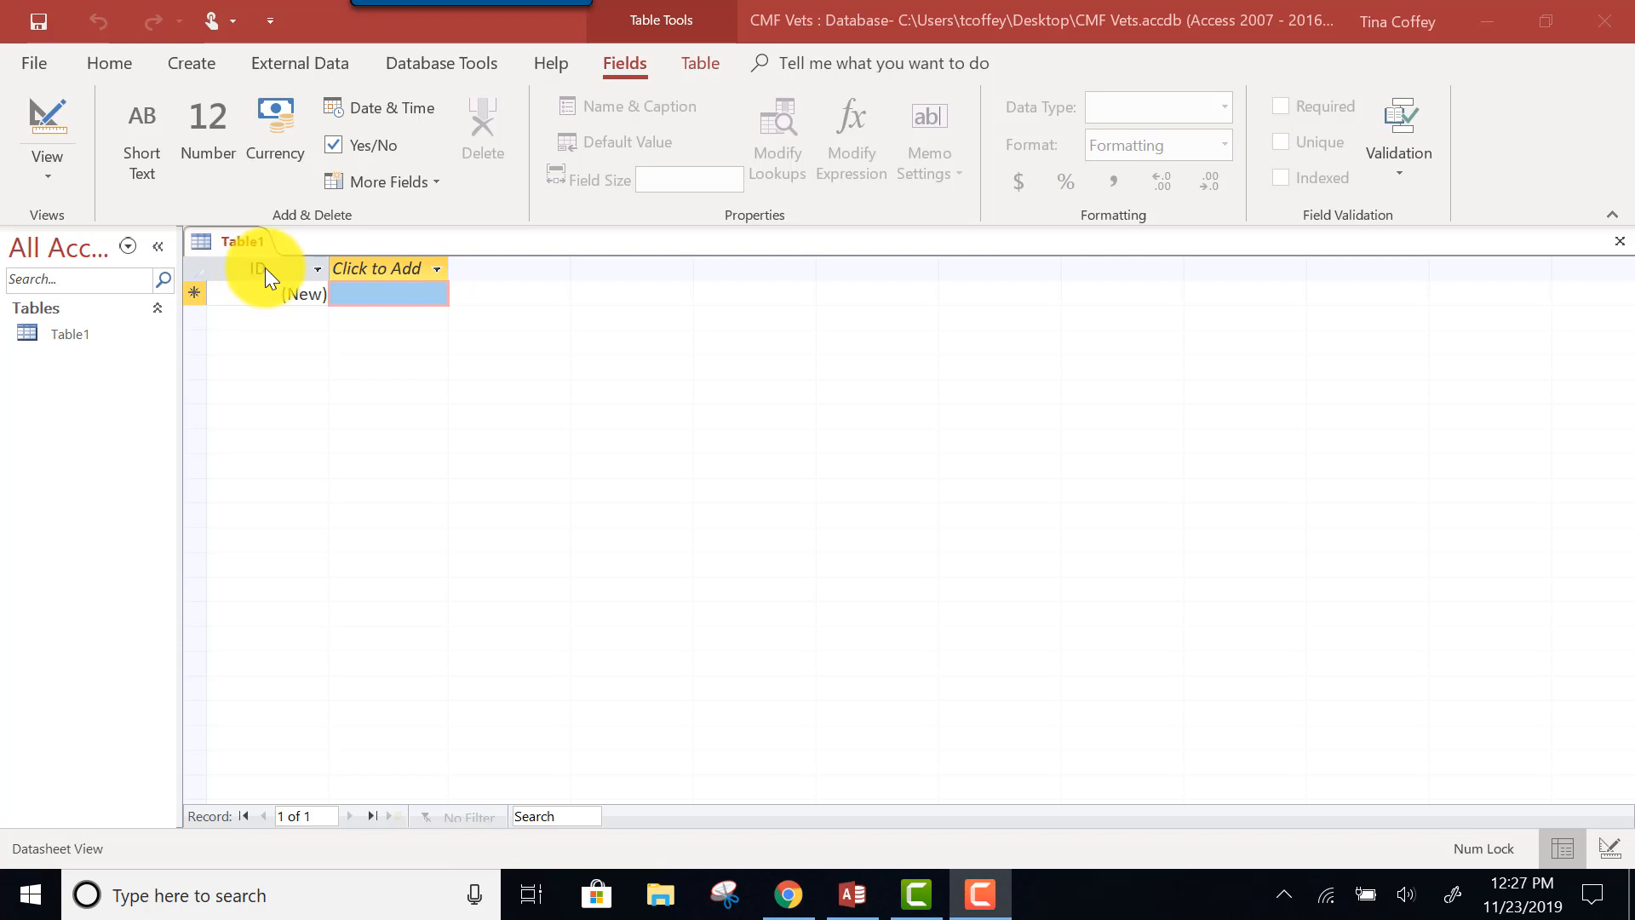
Select Table1's ID column to check its AutoNumber data type and Unique setting.
{"action": "left_click", "coordinate": [260, 268]}
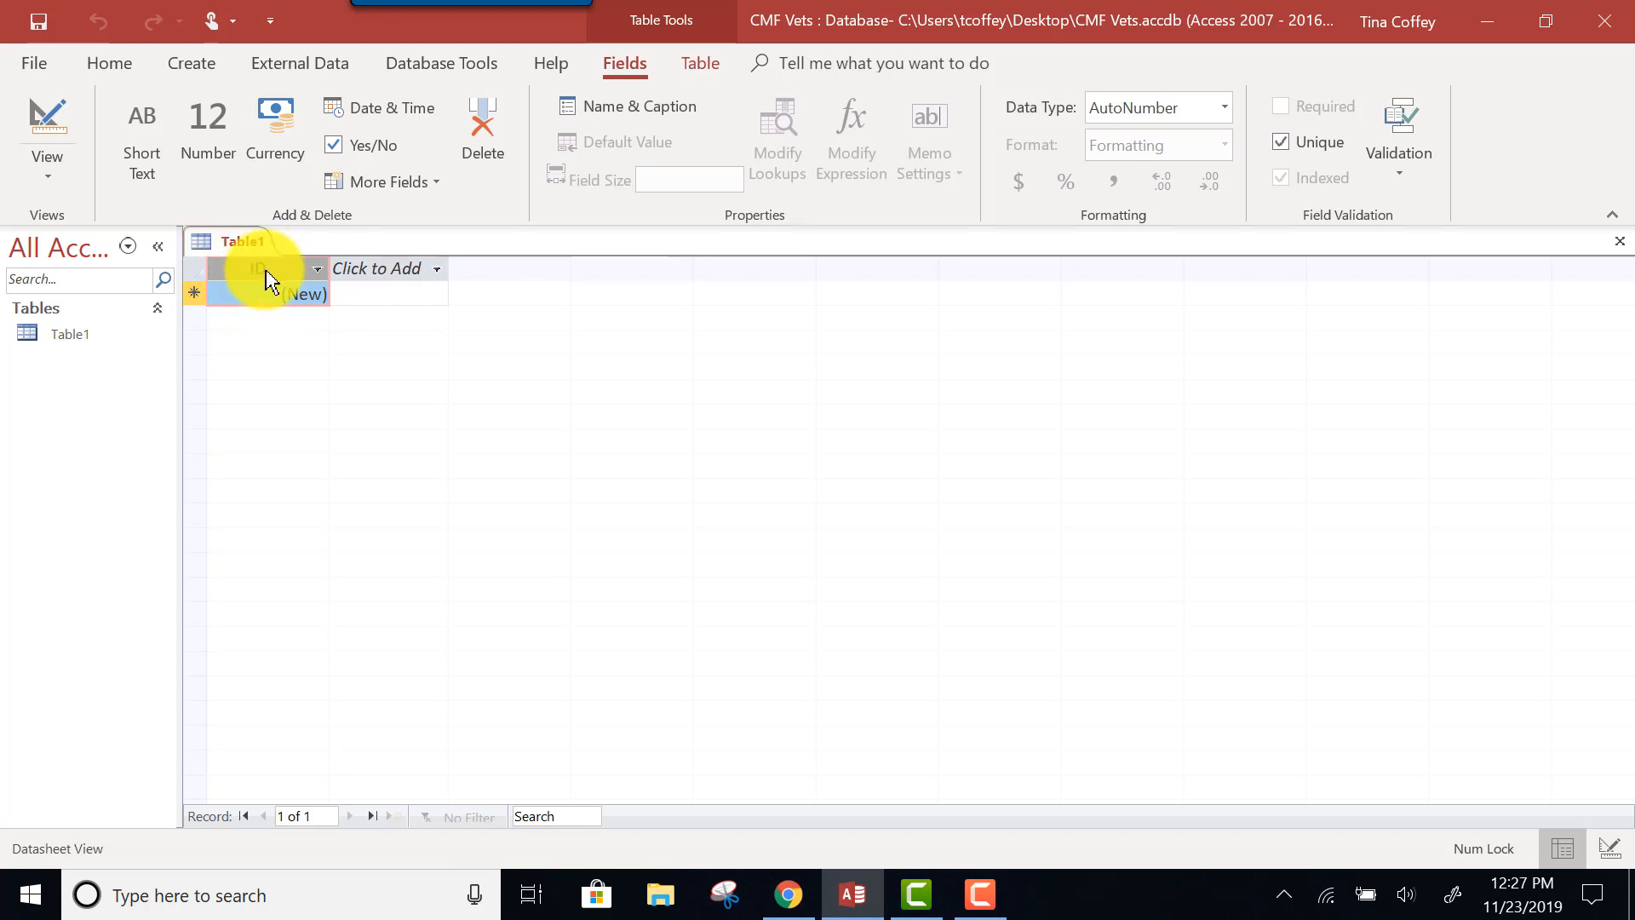
Rename the ID field to 'Owner ID' and select its column.
{"action": "right_click", "coordinate": [271, 281]}
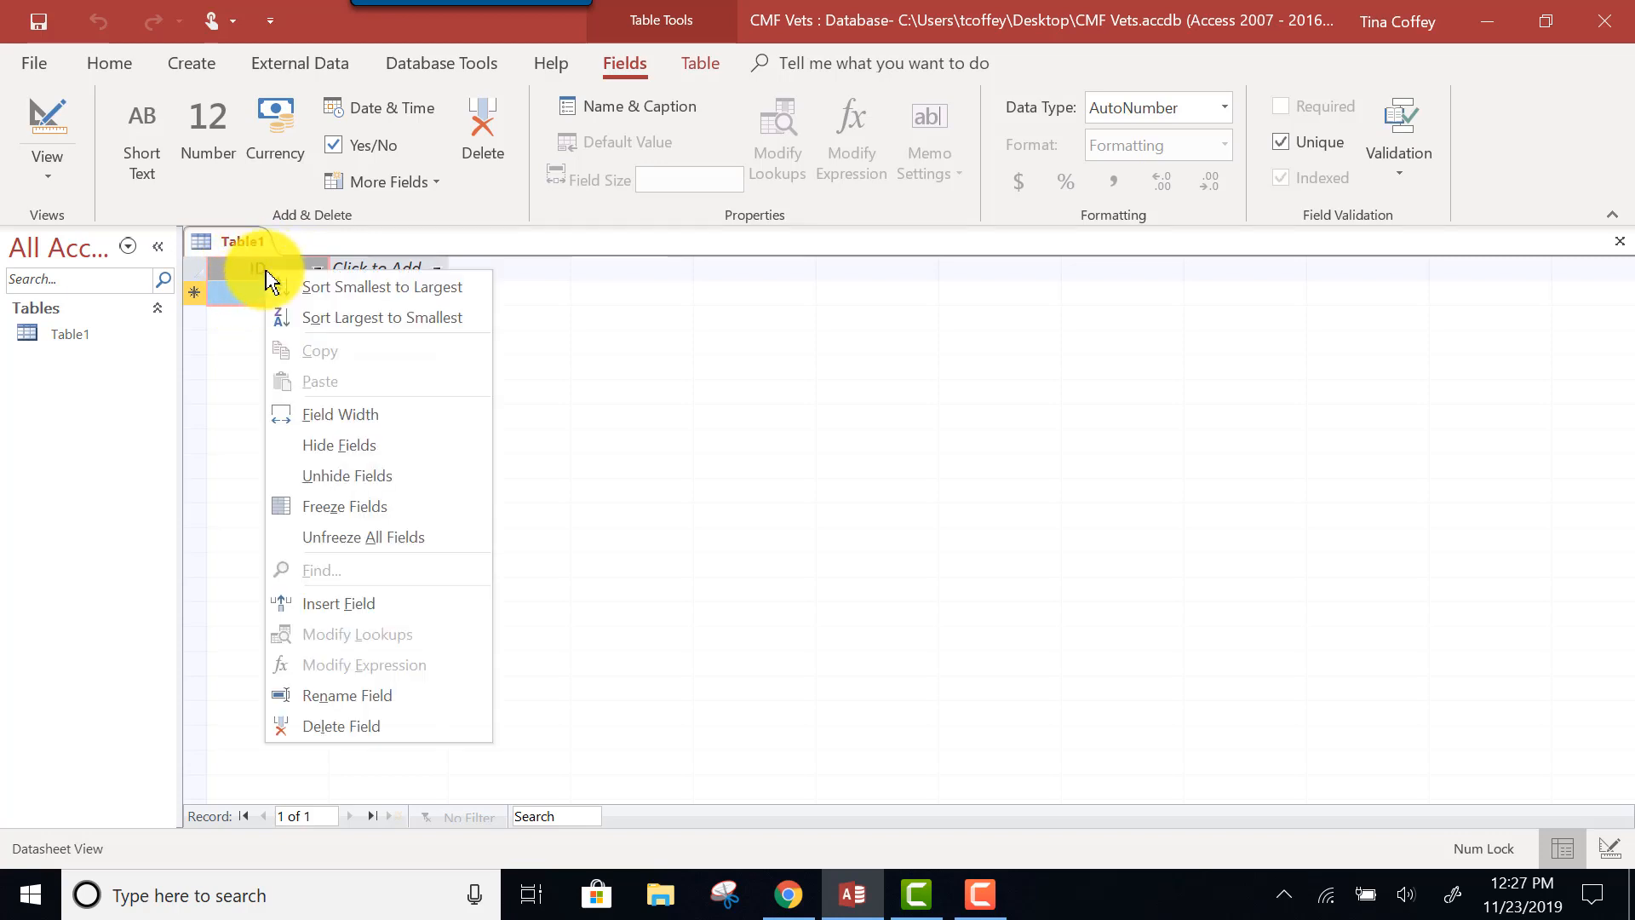
{"action": "left_click", "coordinate": [329, 696]}
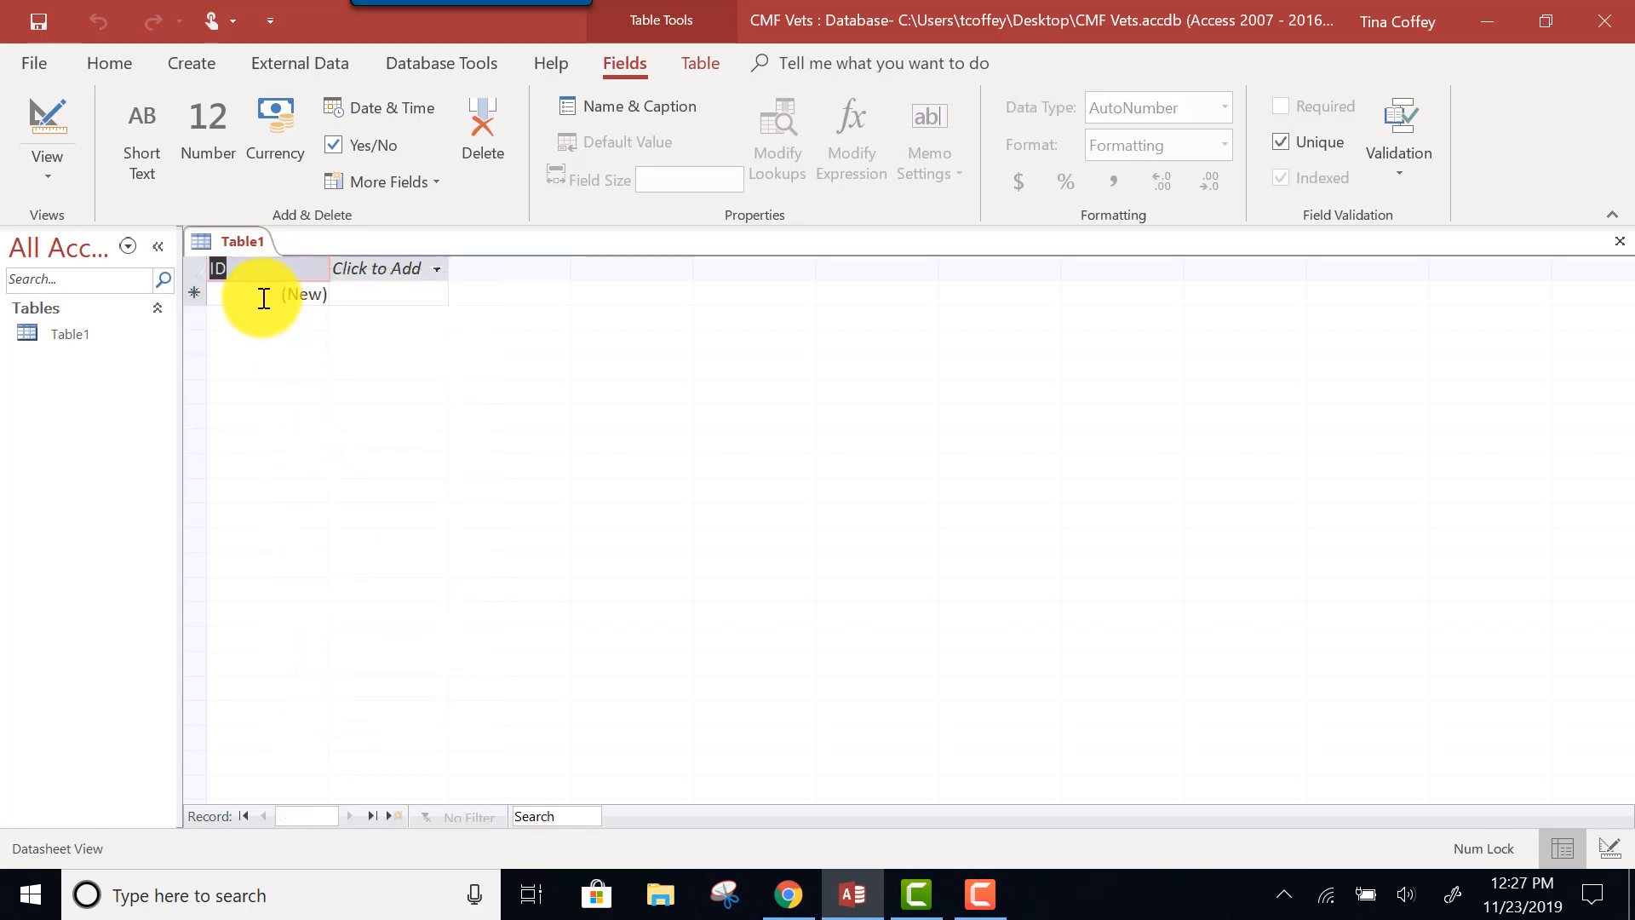
{"action": "type", "text": "Owner"}
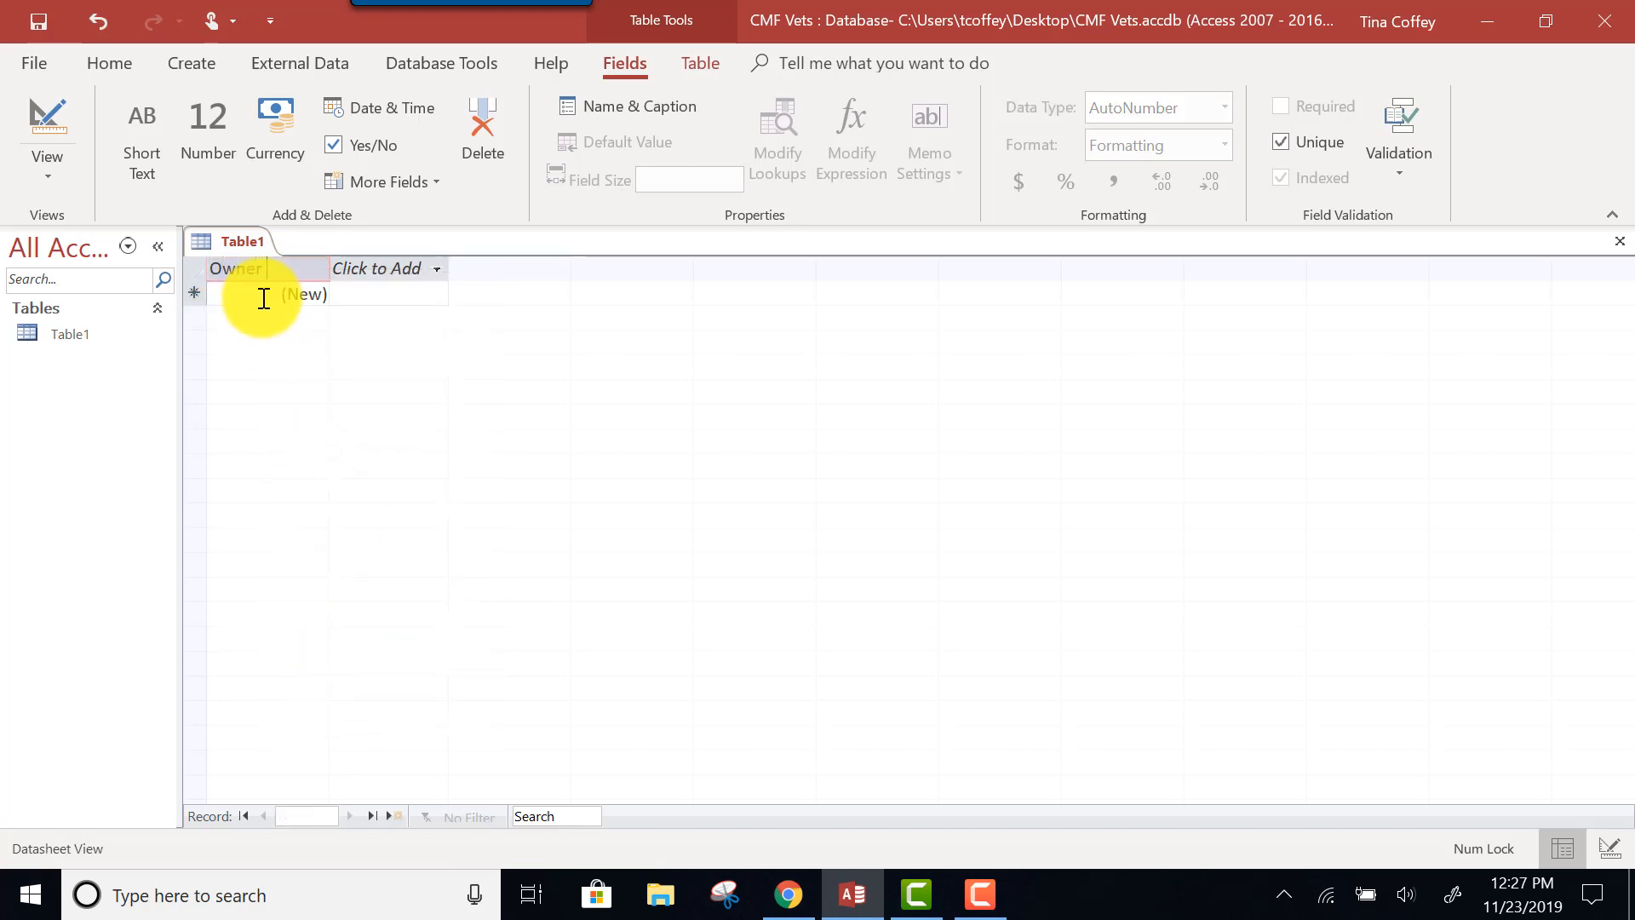
{"action": "type", "text": " ID"}
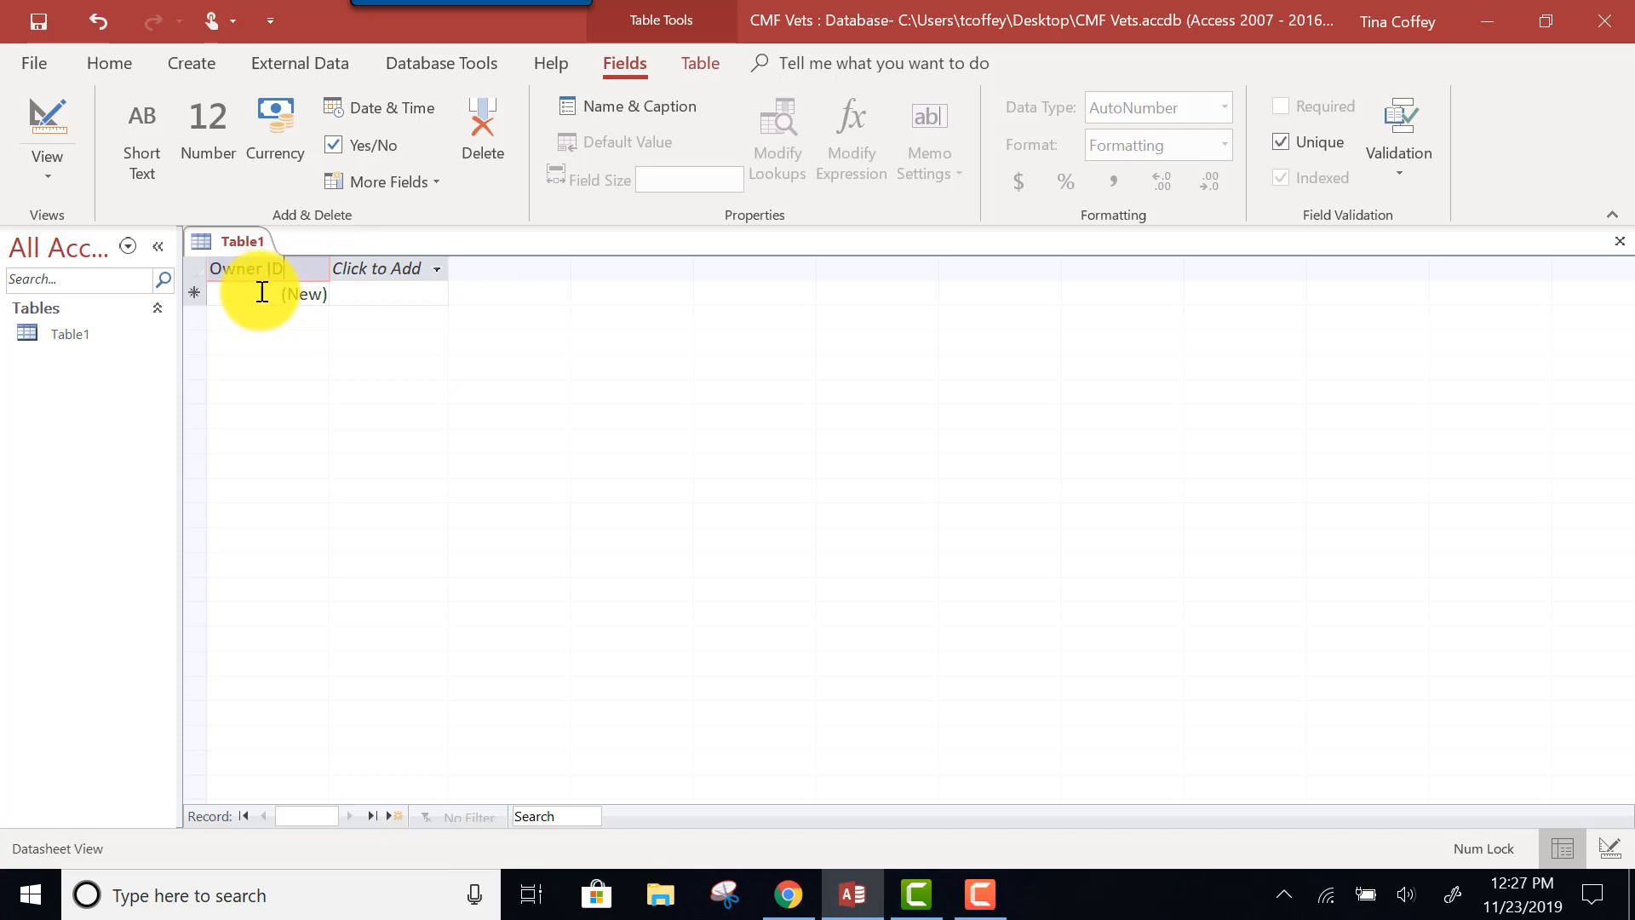
{"action": "left_click", "coordinate": [261, 292]}
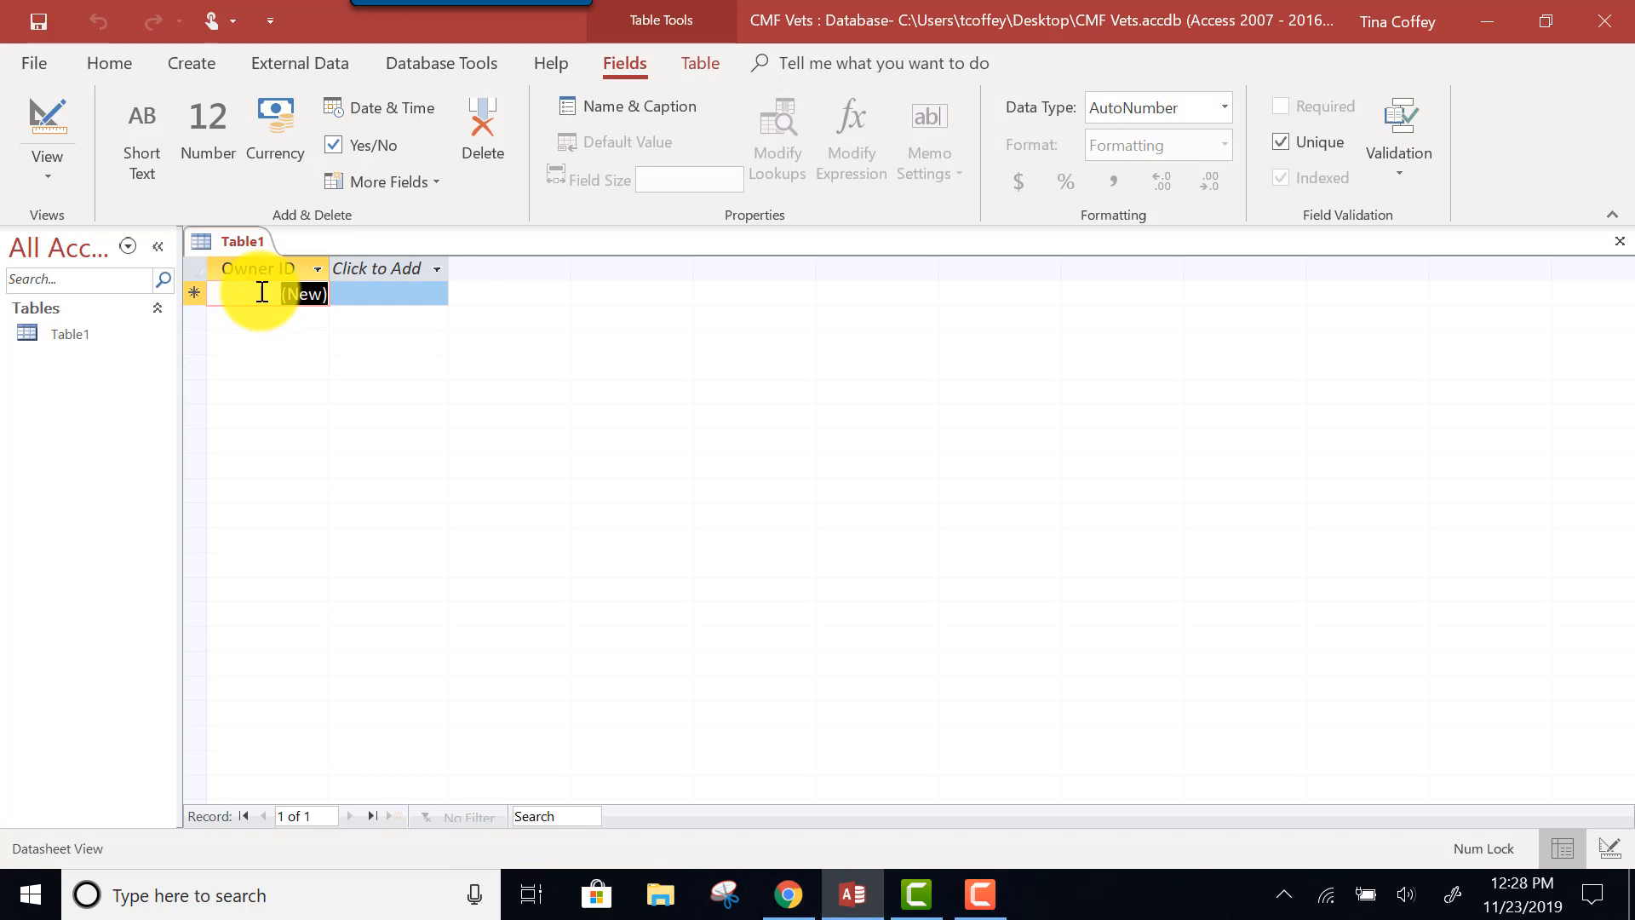
{"action": "left_click", "coordinate": [259, 269]}
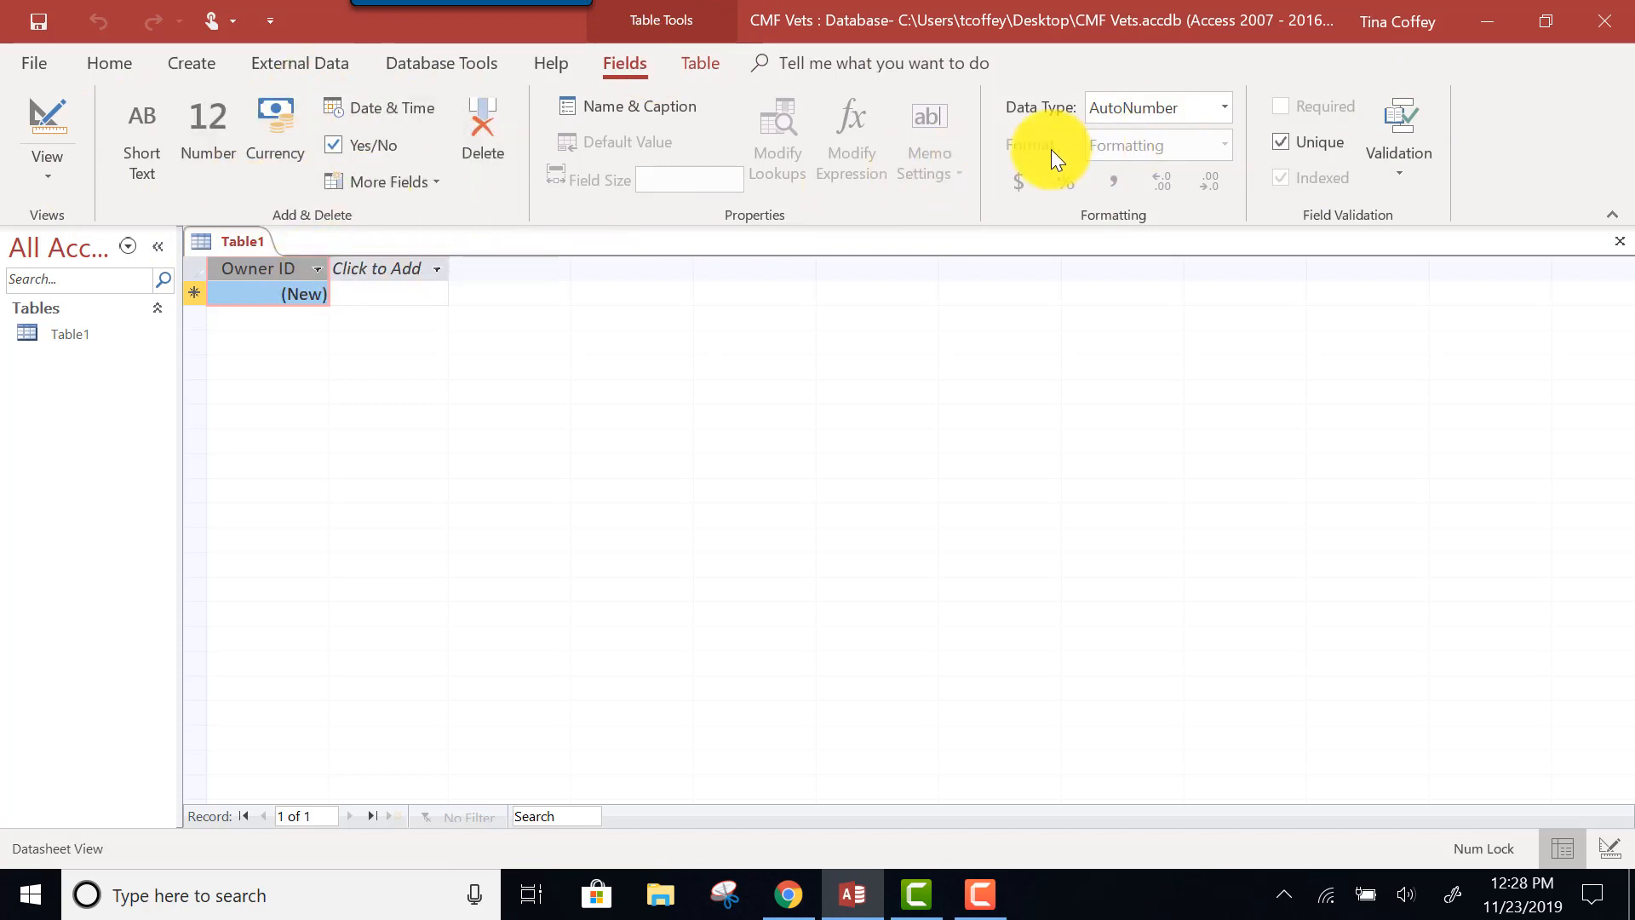
Mark Owner ID as Unique, make it Short Text, and replace field size 255 with 5.
{"action": "left_click", "coordinate": [1339, 142]}
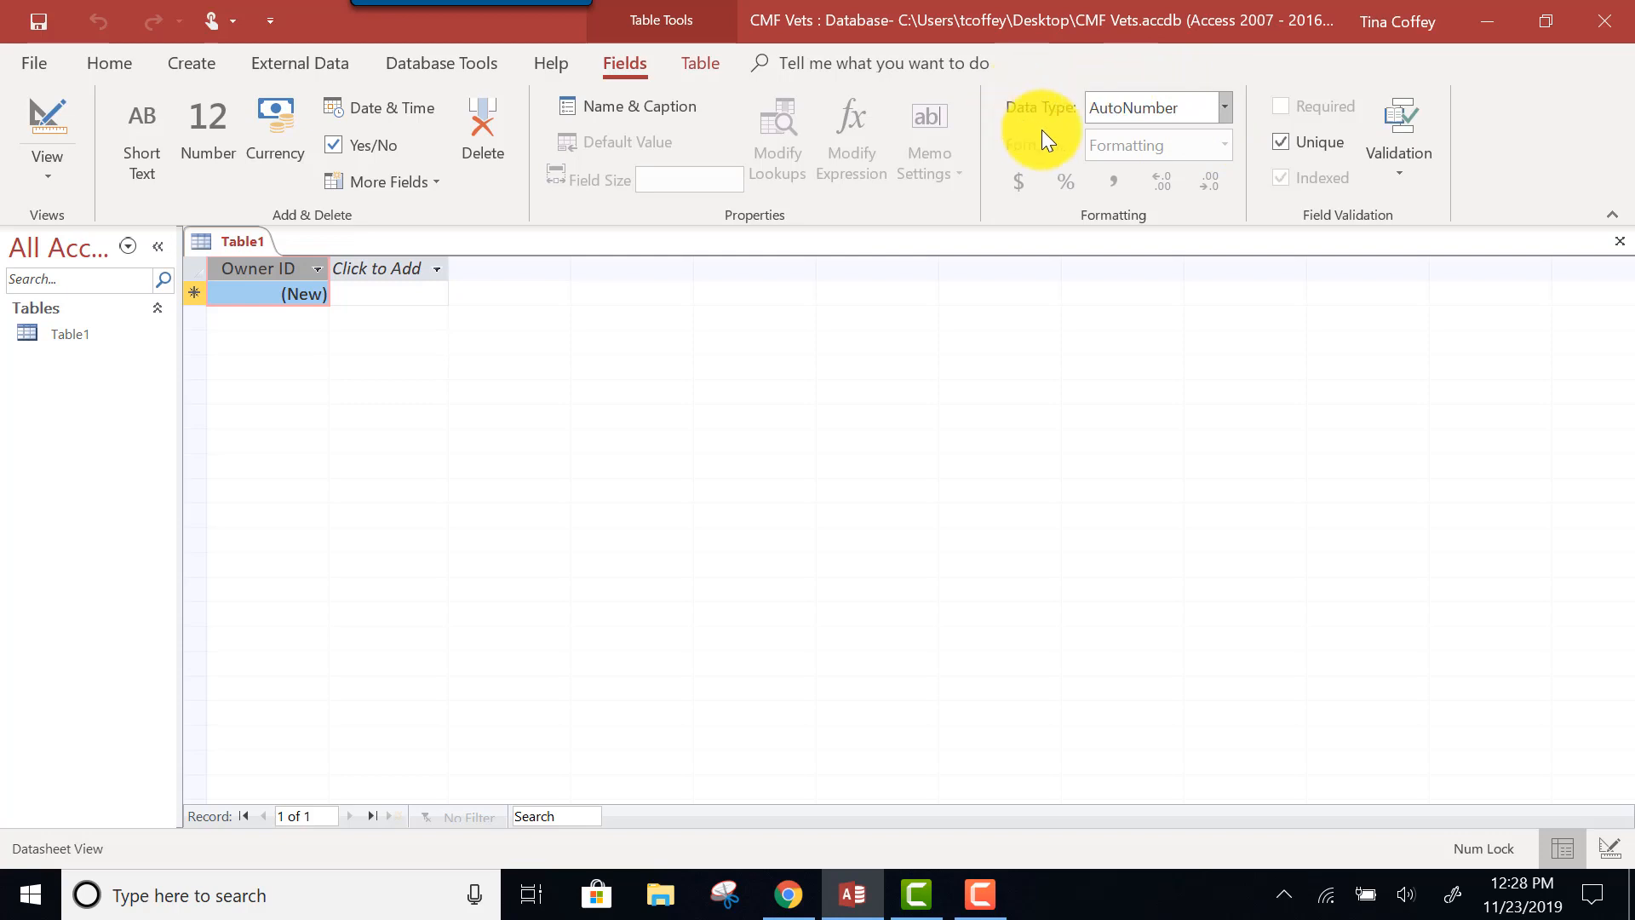
{"action": "left_click", "coordinate": [1224, 110]}
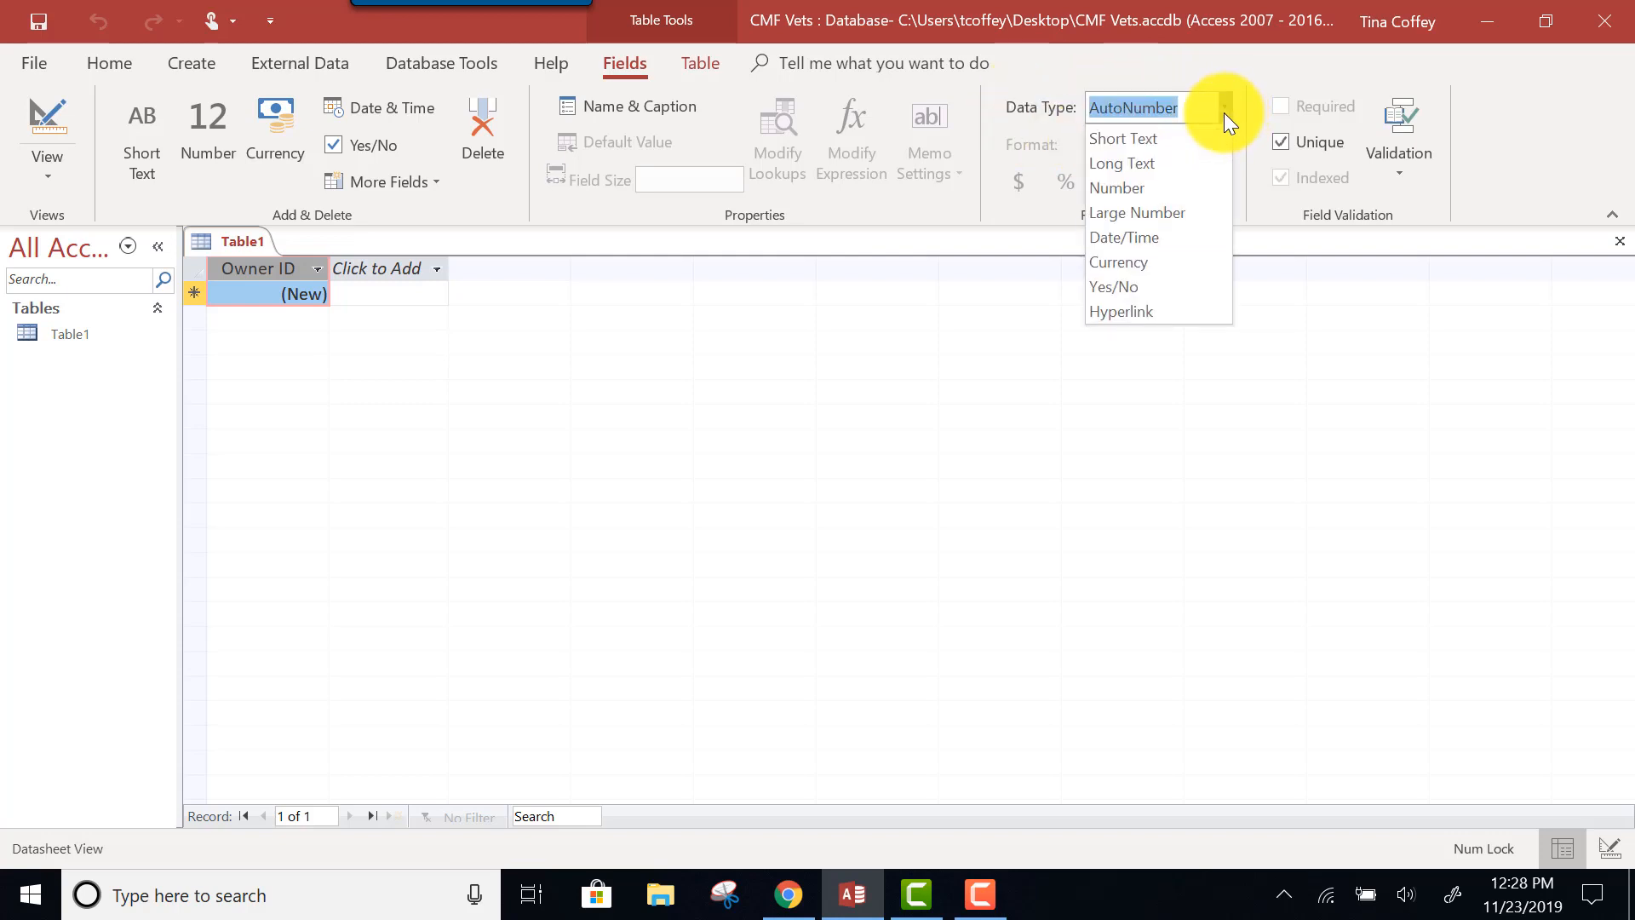
{"action": "left_click", "coordinate": [1142, 142]}
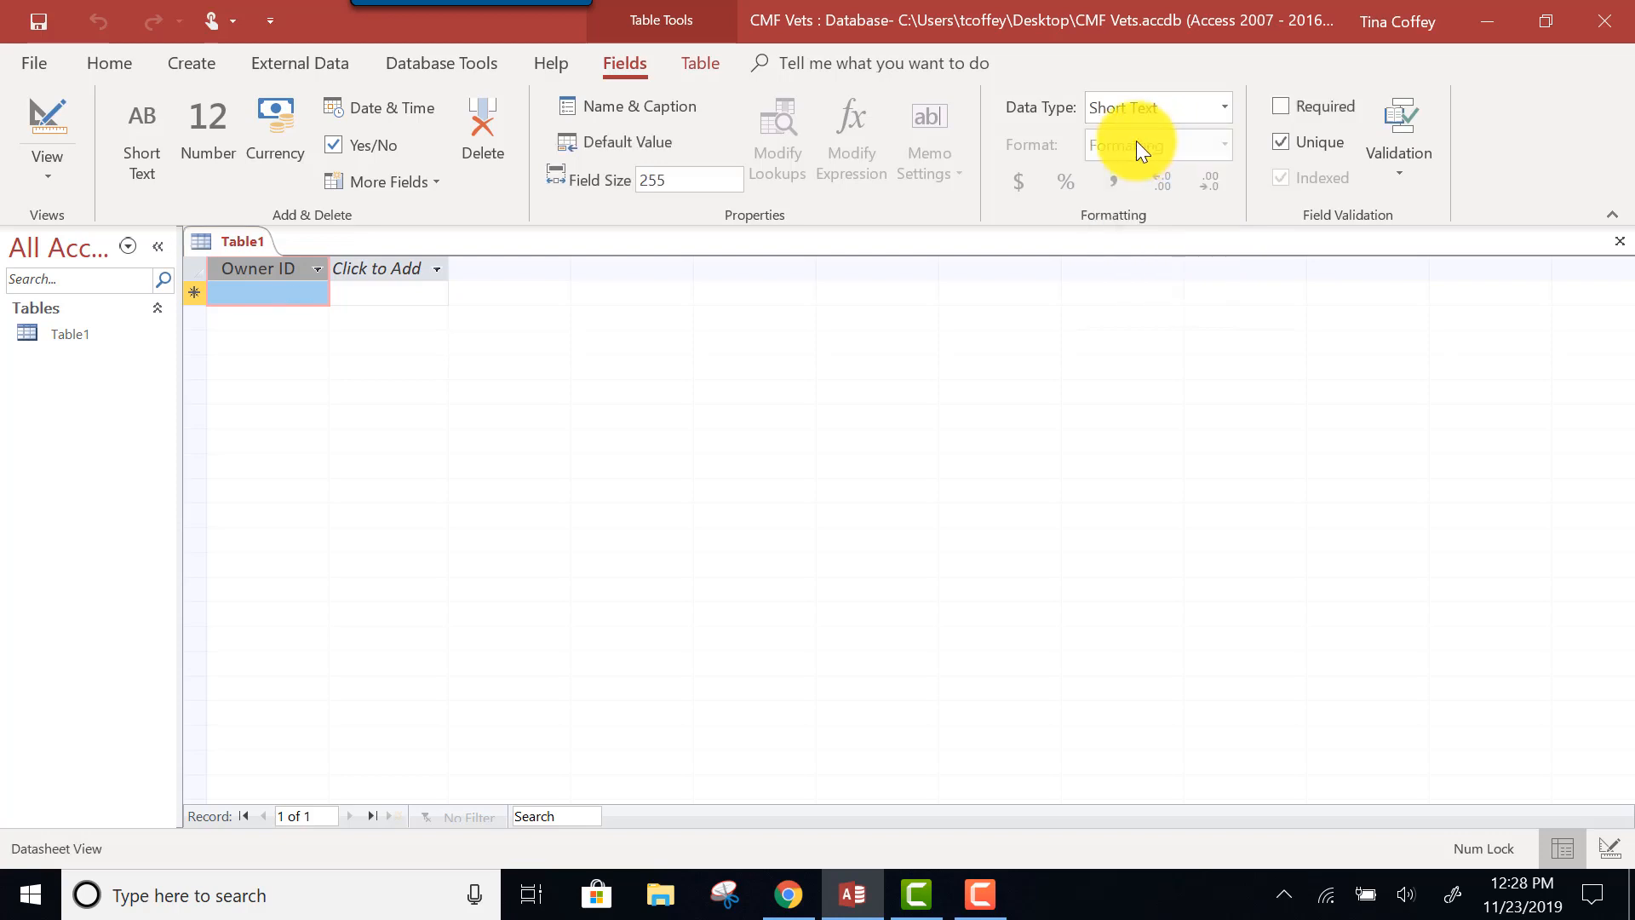
{"action": "left_click", "coordinate": [685, 176]}
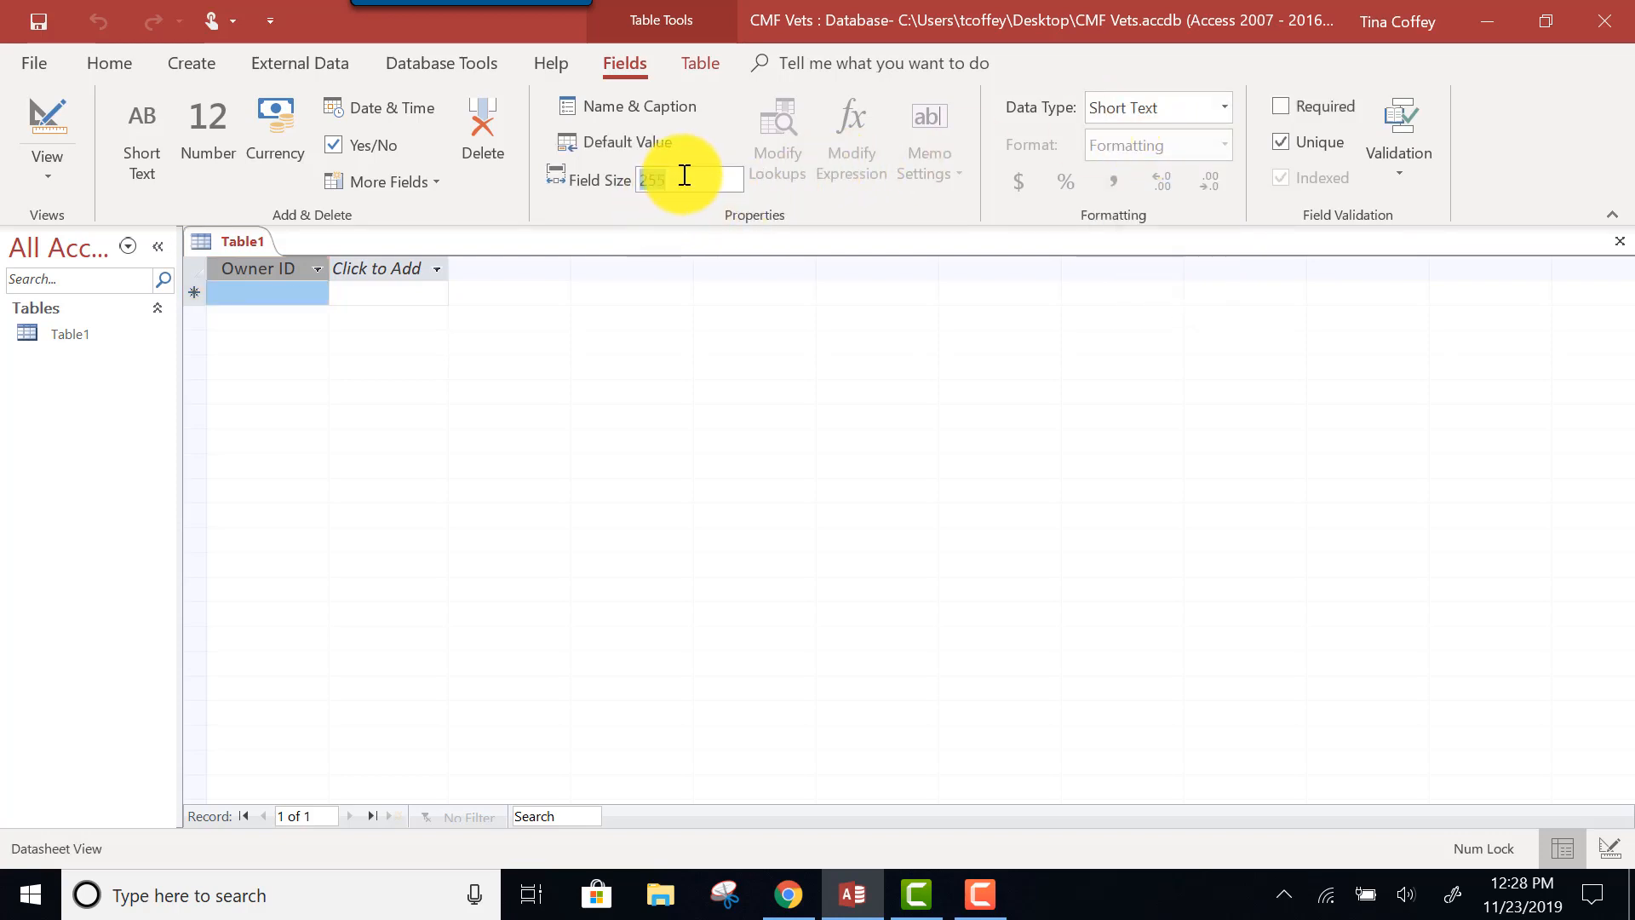
{"action": "key", "text": "BackSpace"}
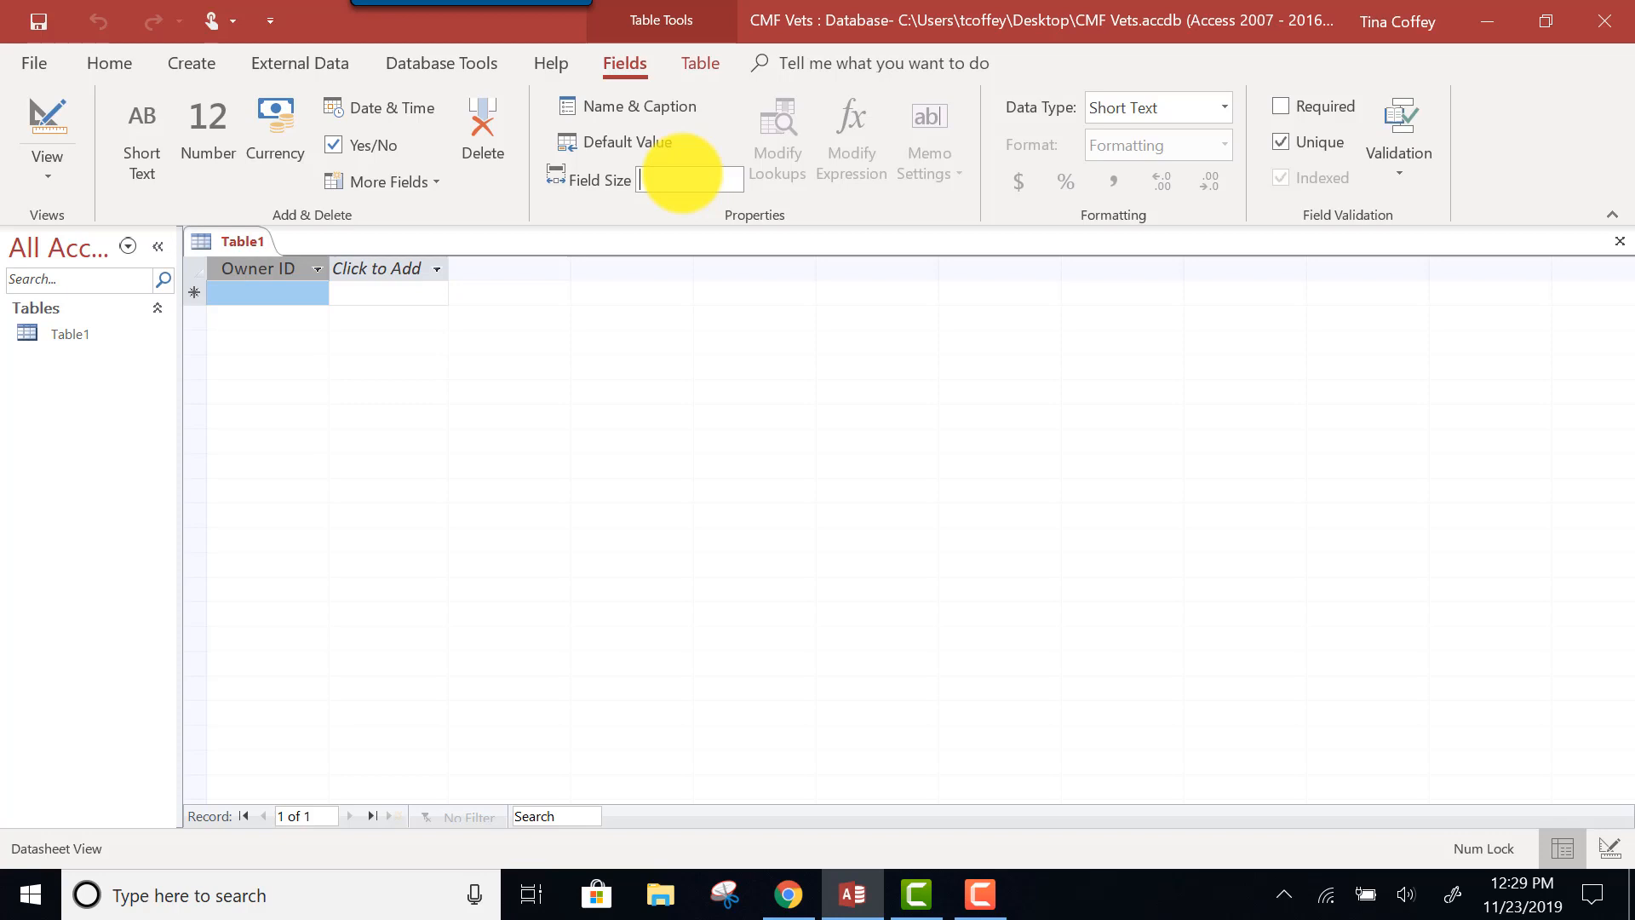
{"action": "type", "text": "5"}
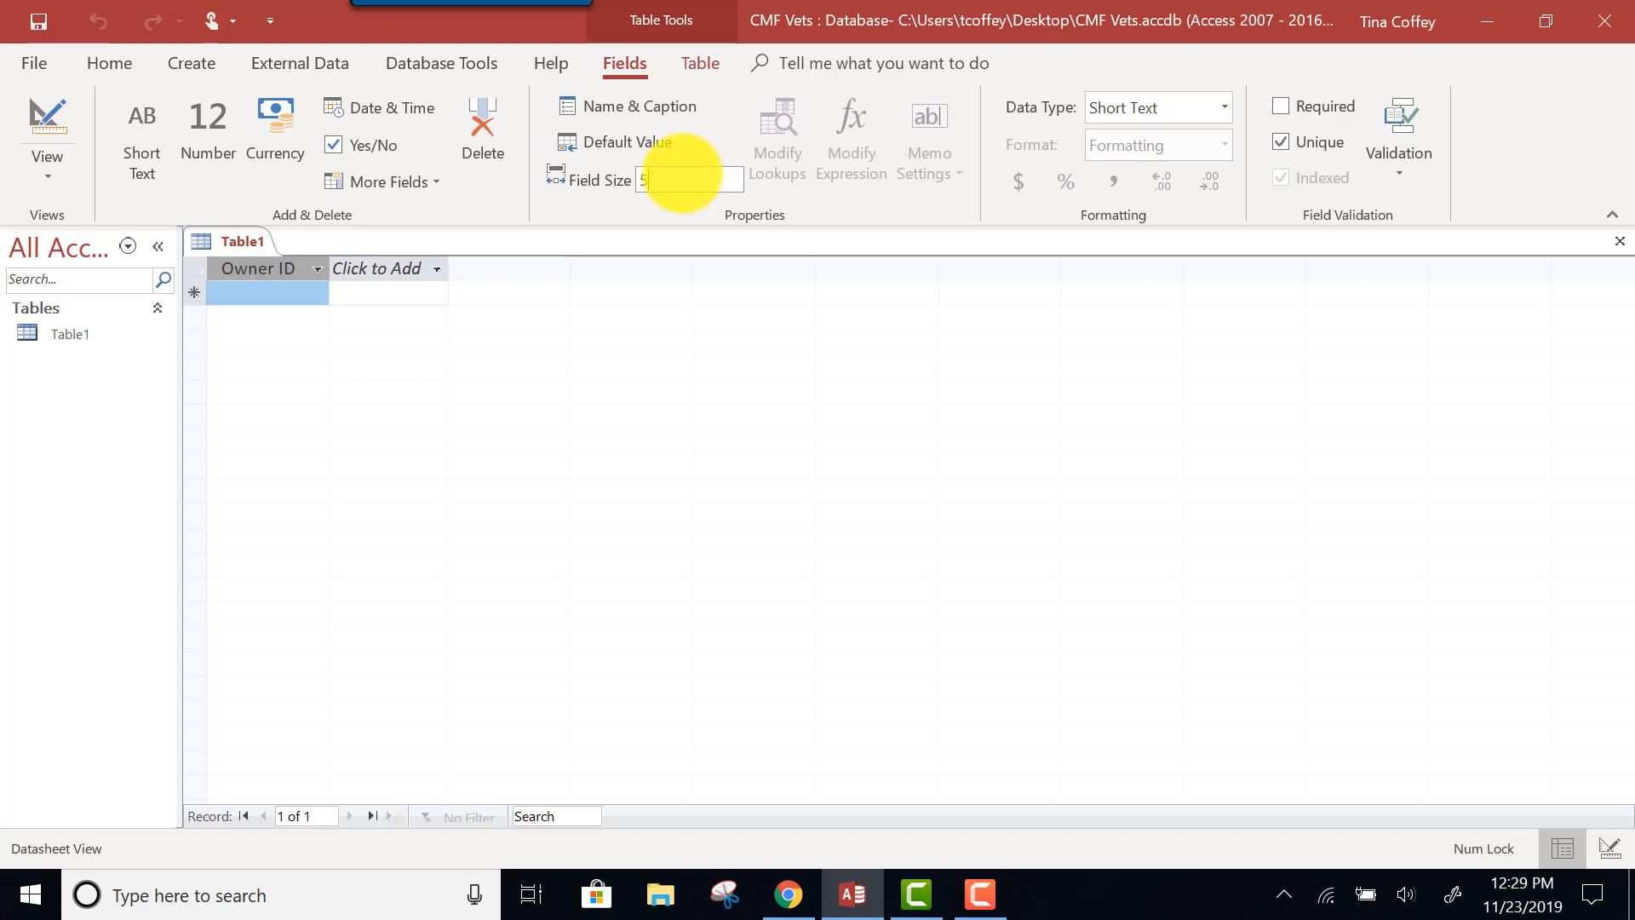
Set Owner ID's caption to O_ID and description to 'Unique Identifier of pet owner'.
{"action": "left_click", "coordinate": [620, 110]}
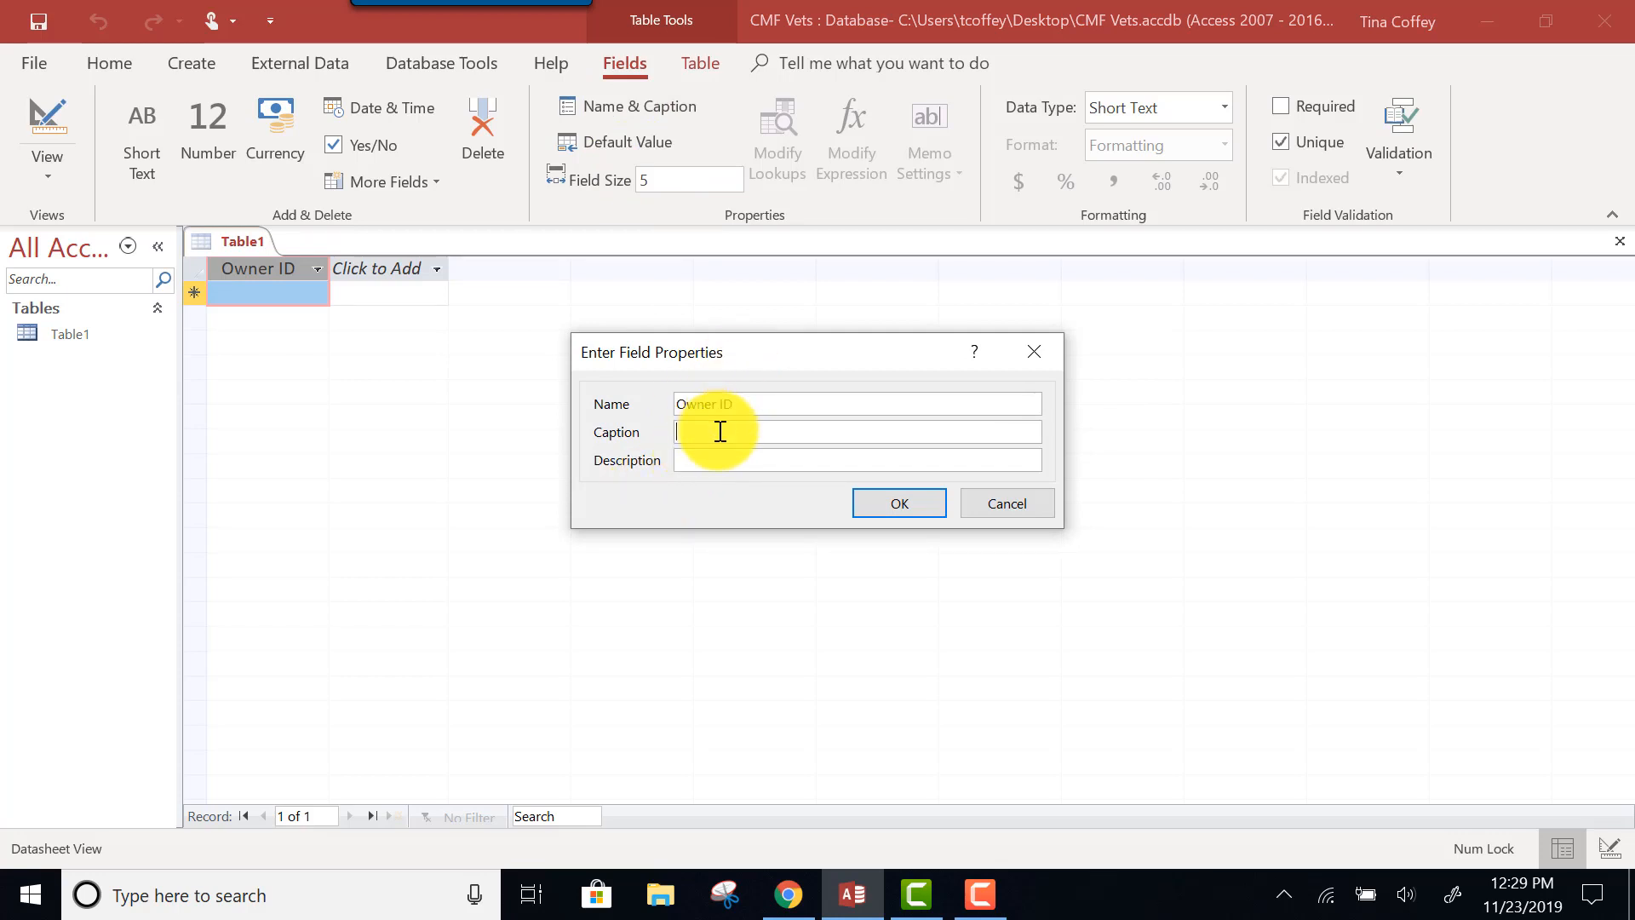
{"action": "type", "text": "O_ID"}
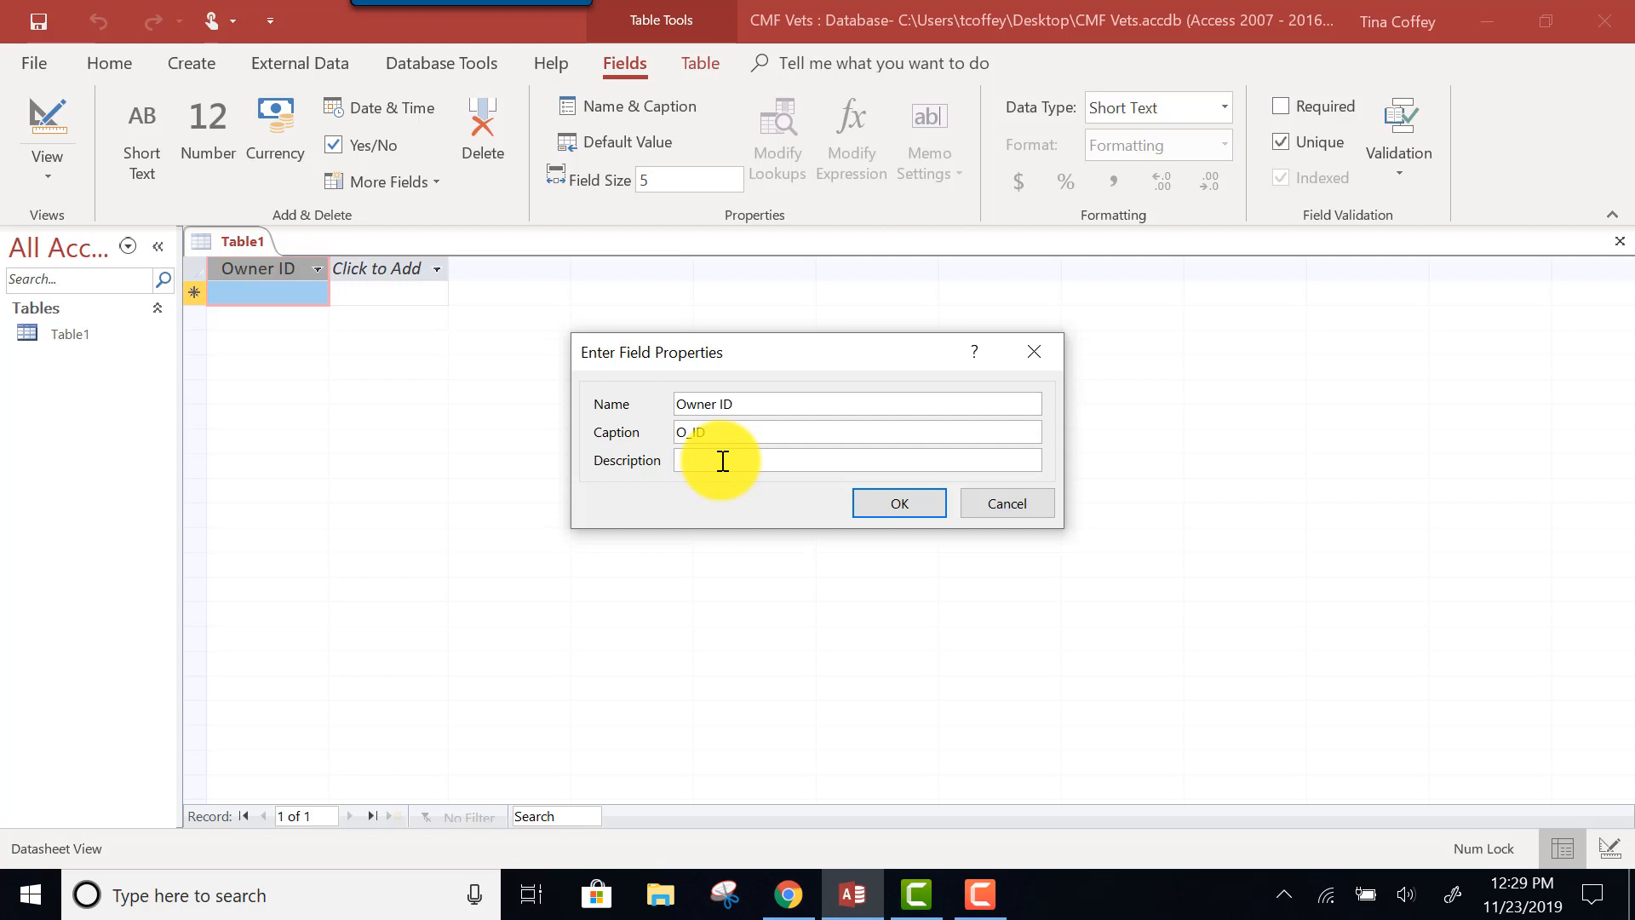
{"action": "type", "text": "Unique Identifier of pe"}
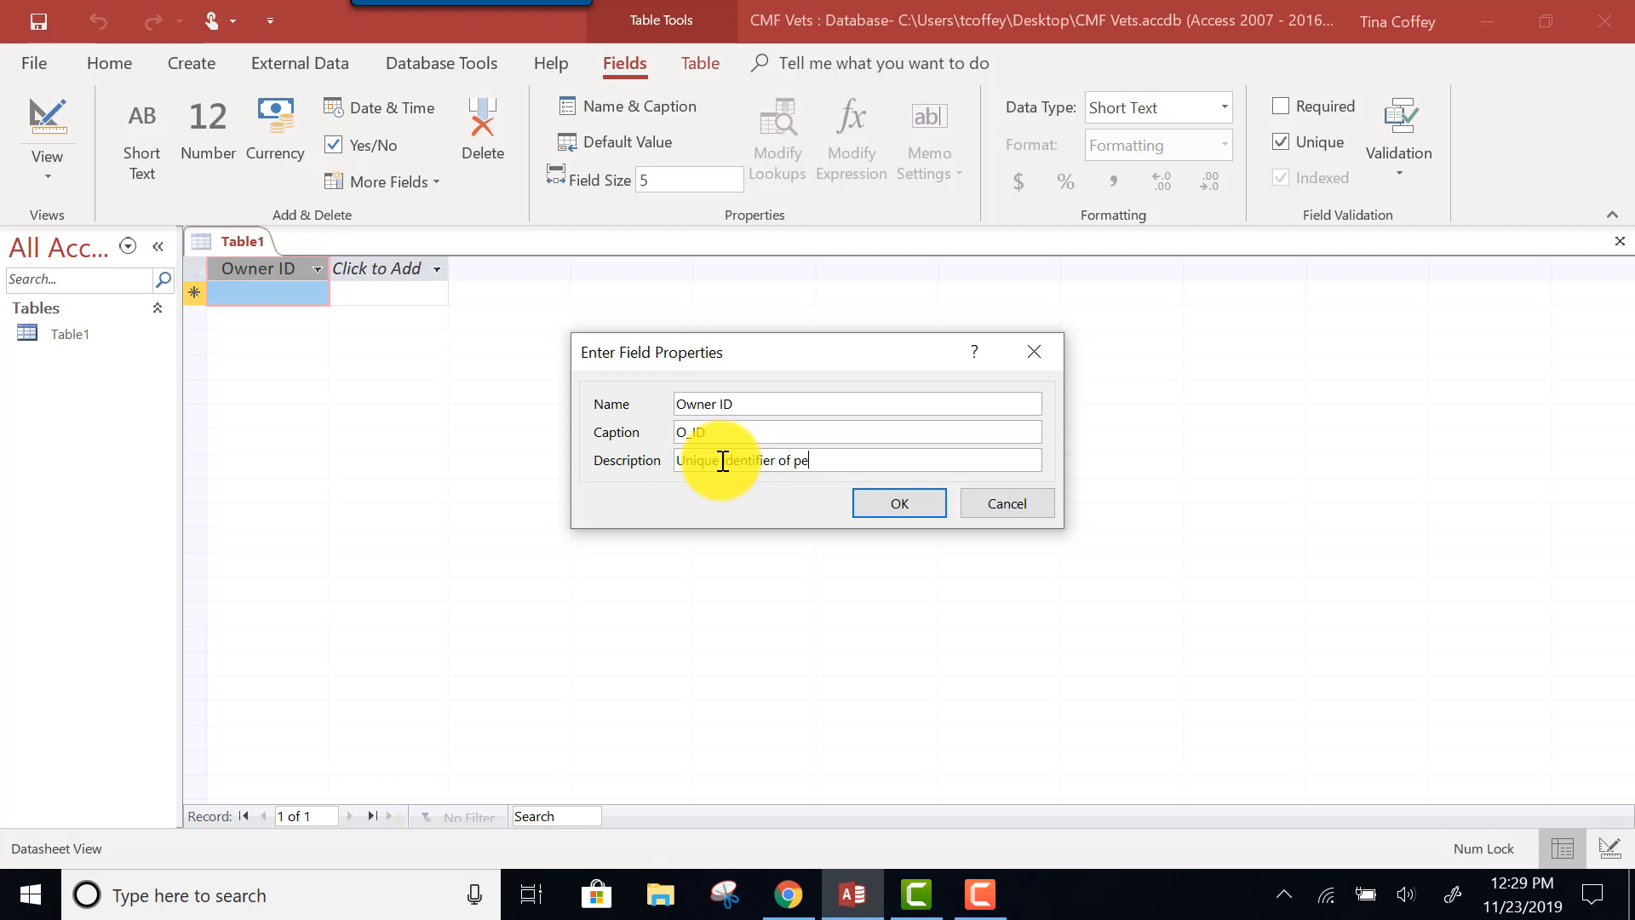
{"action": "type", "text": "t owner"}
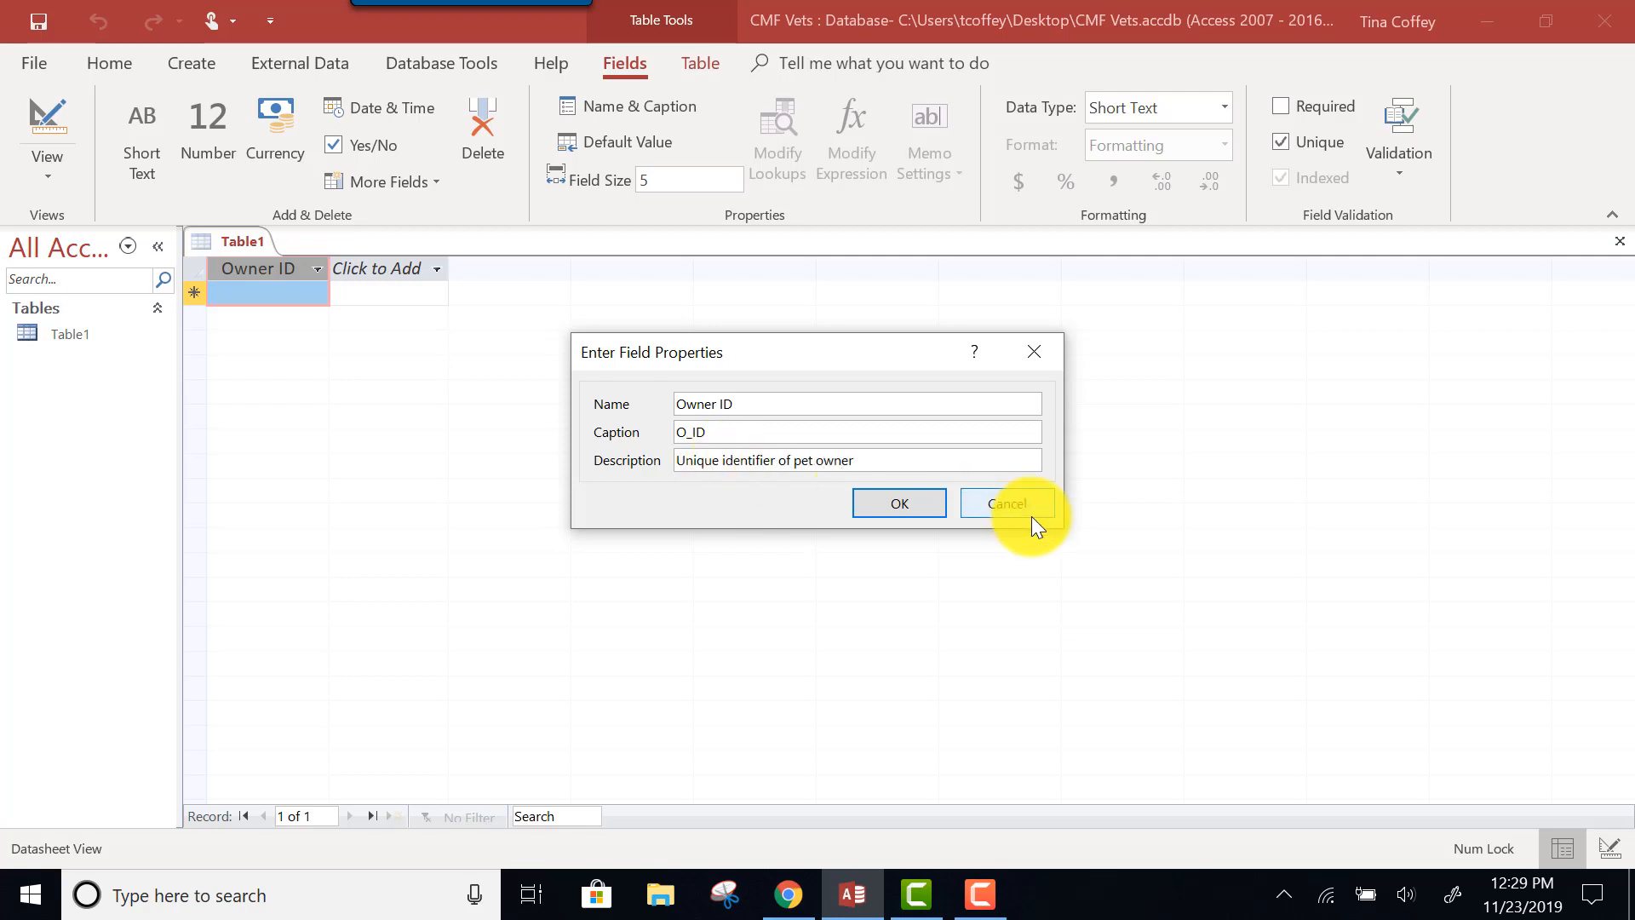
{"action": "left_click", "coordinate": [923, 501]}
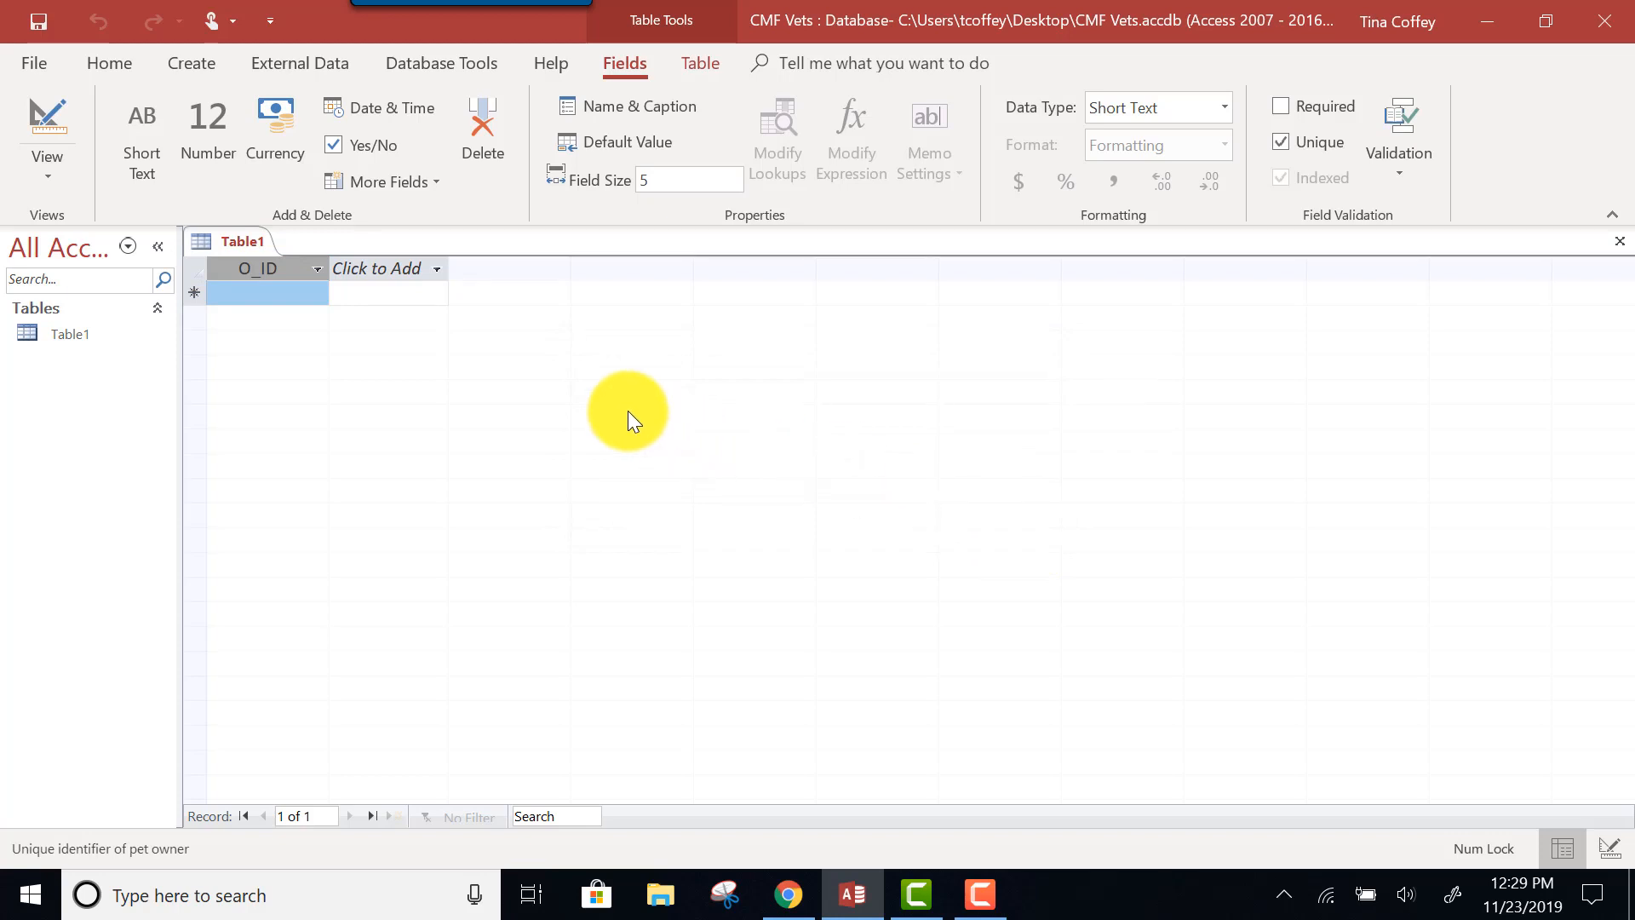
Add an Owner First Name Short Text field with field size 50.
{"action": "left_click", "coordinate": [376, 268]}
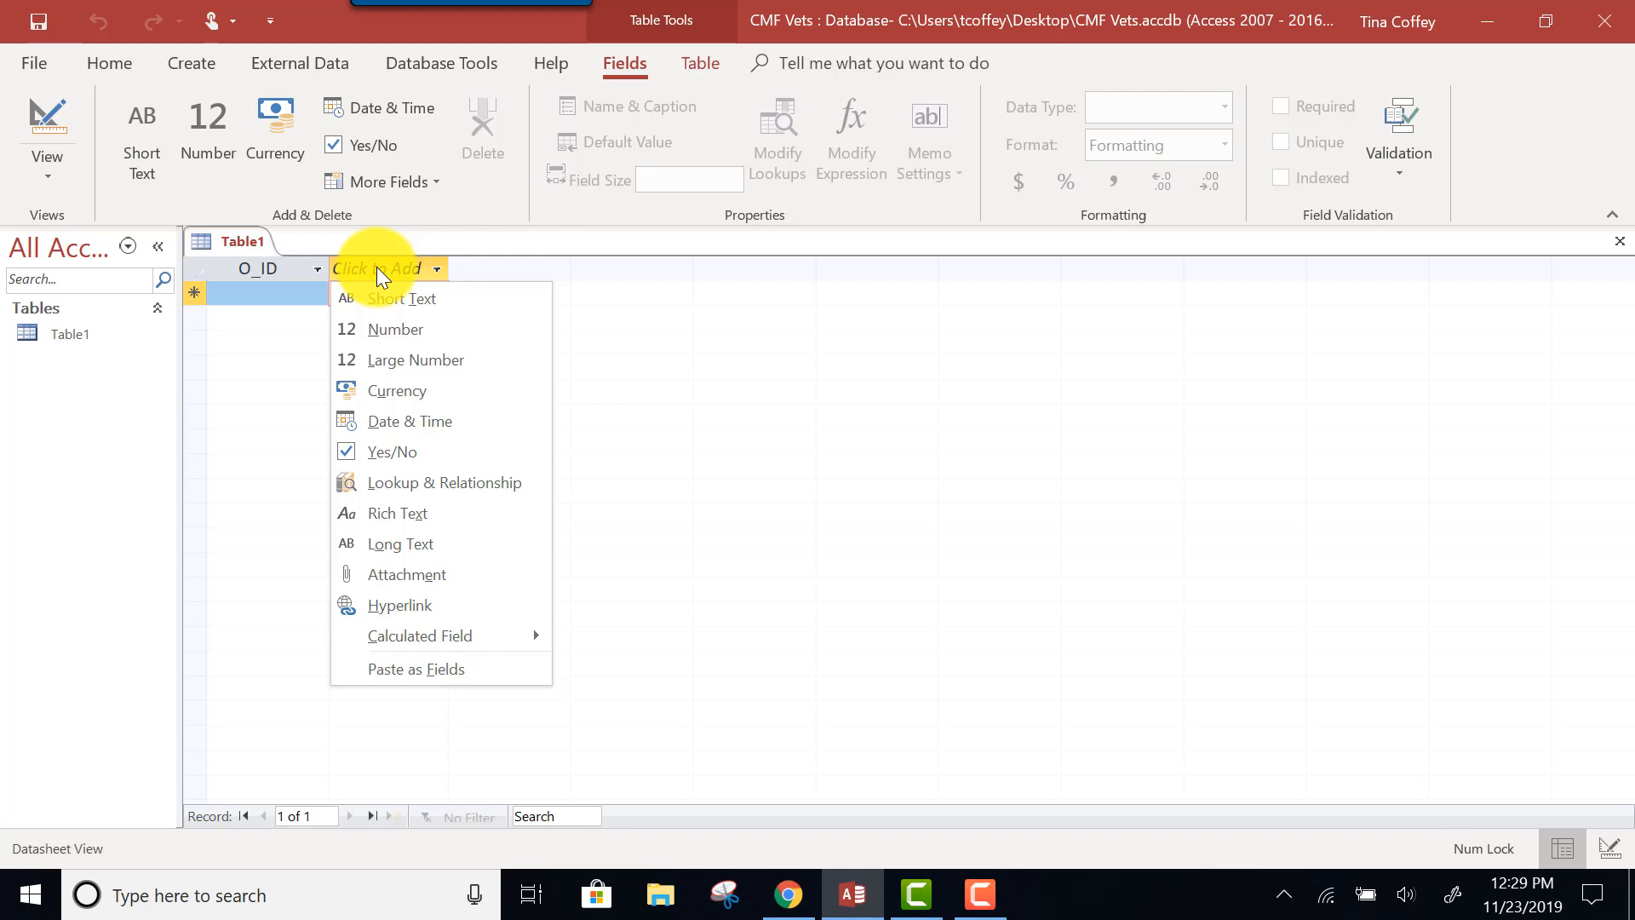
{"action": "left_click", "coordinate": [433, 295]}
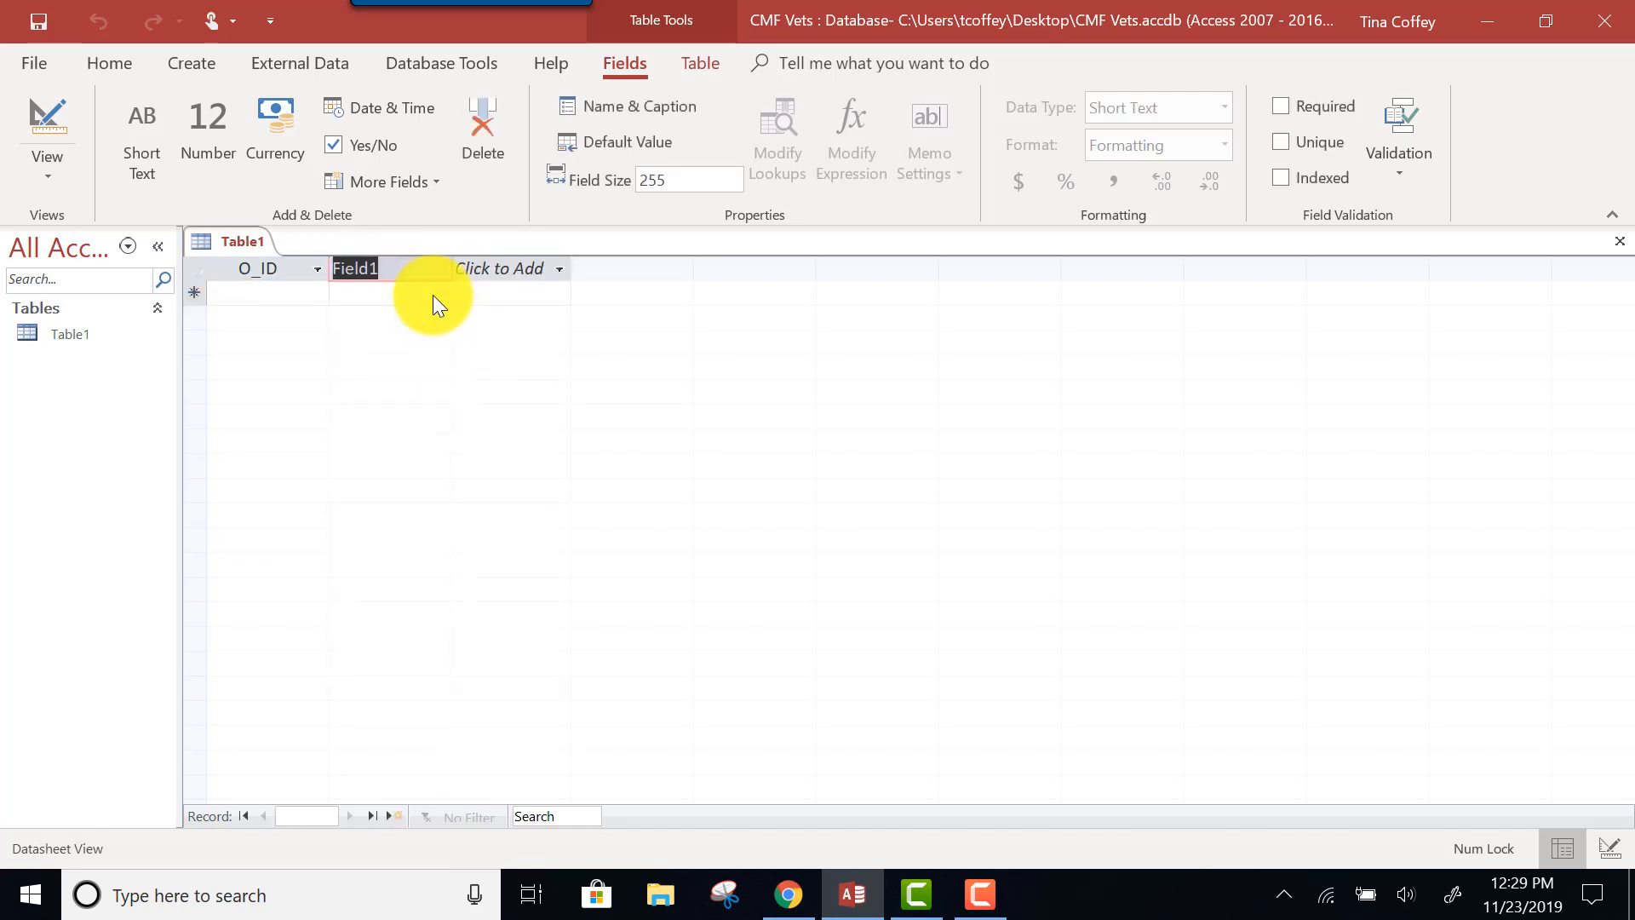
{"action": "type", "text": "Owner Fi"}
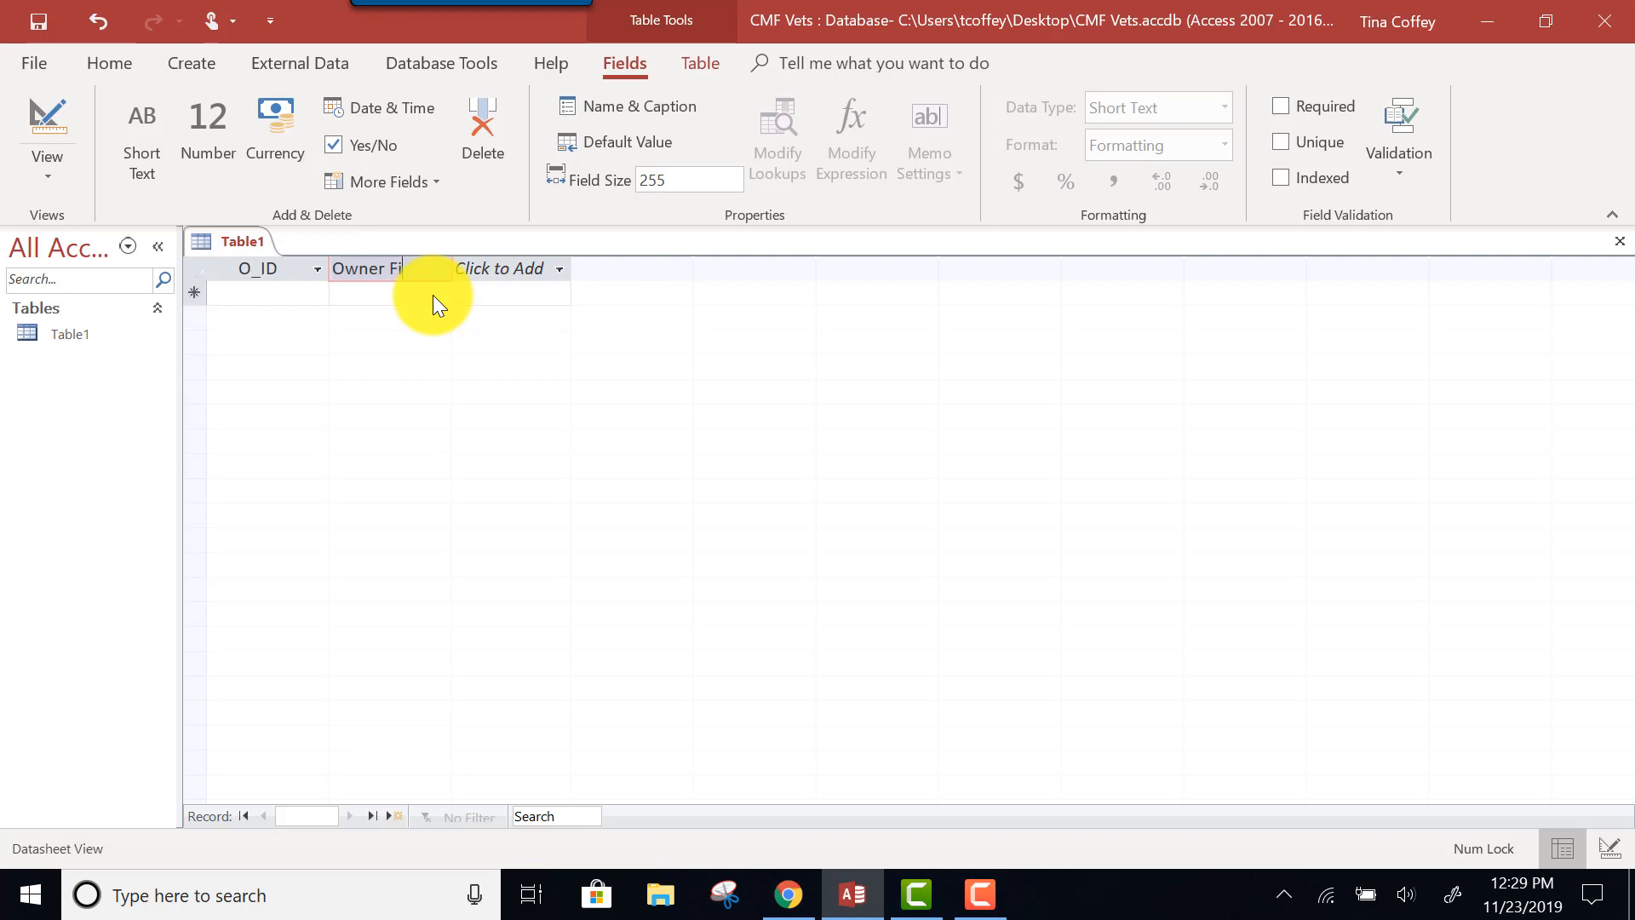
{"action": "type", "text": "rst Name"}
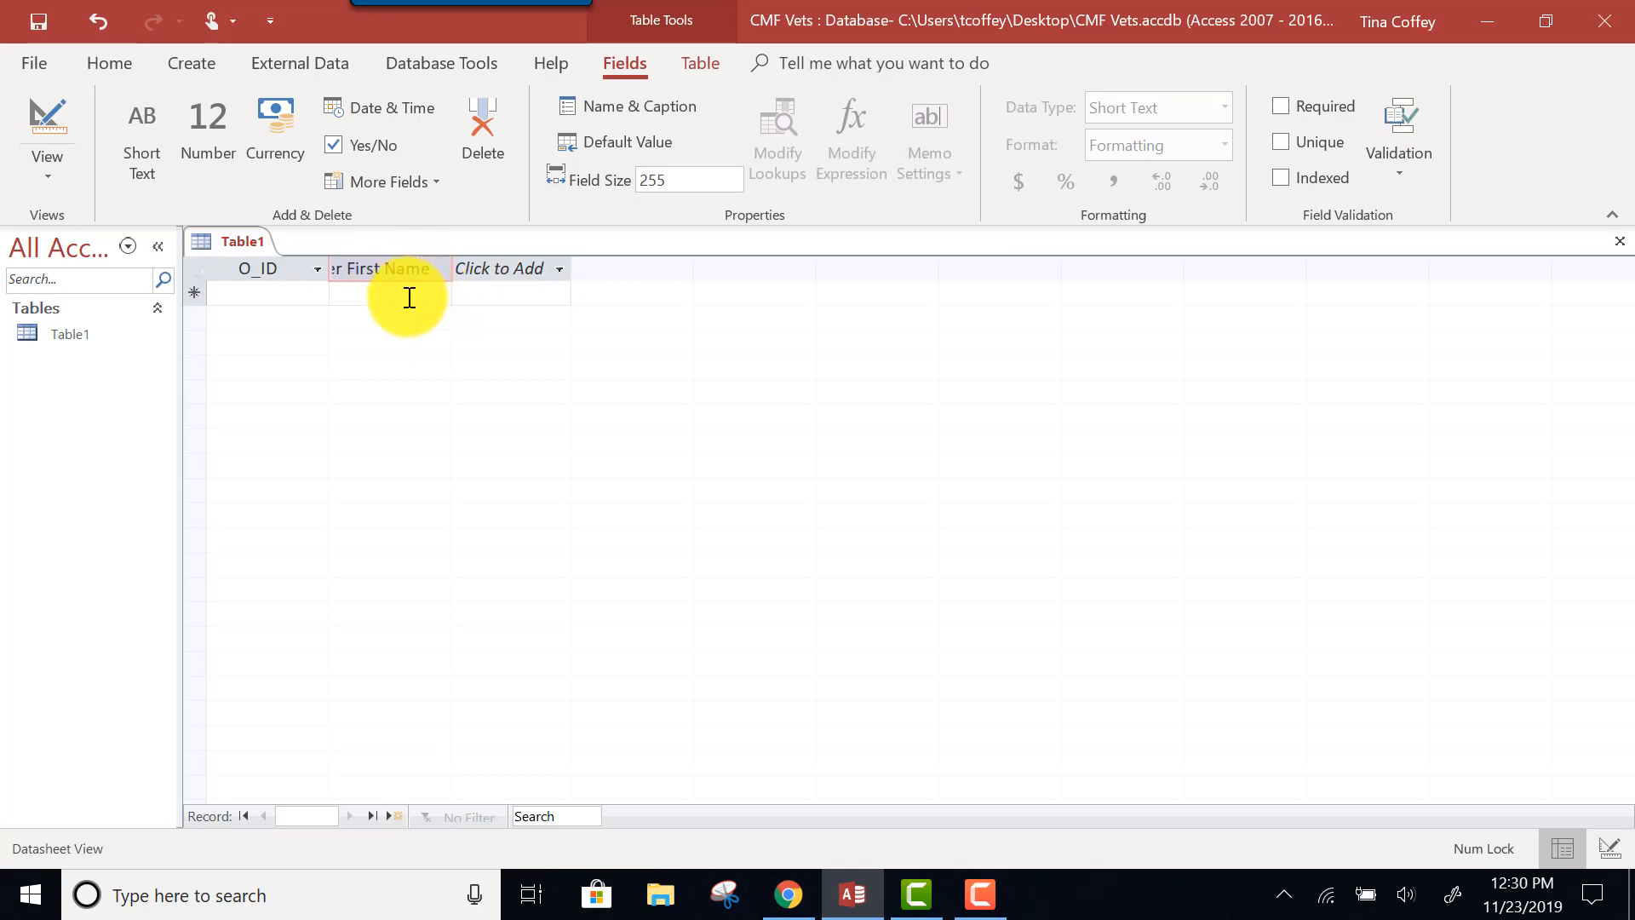
{"action": "left_click", "coordinate": [409, 297]}
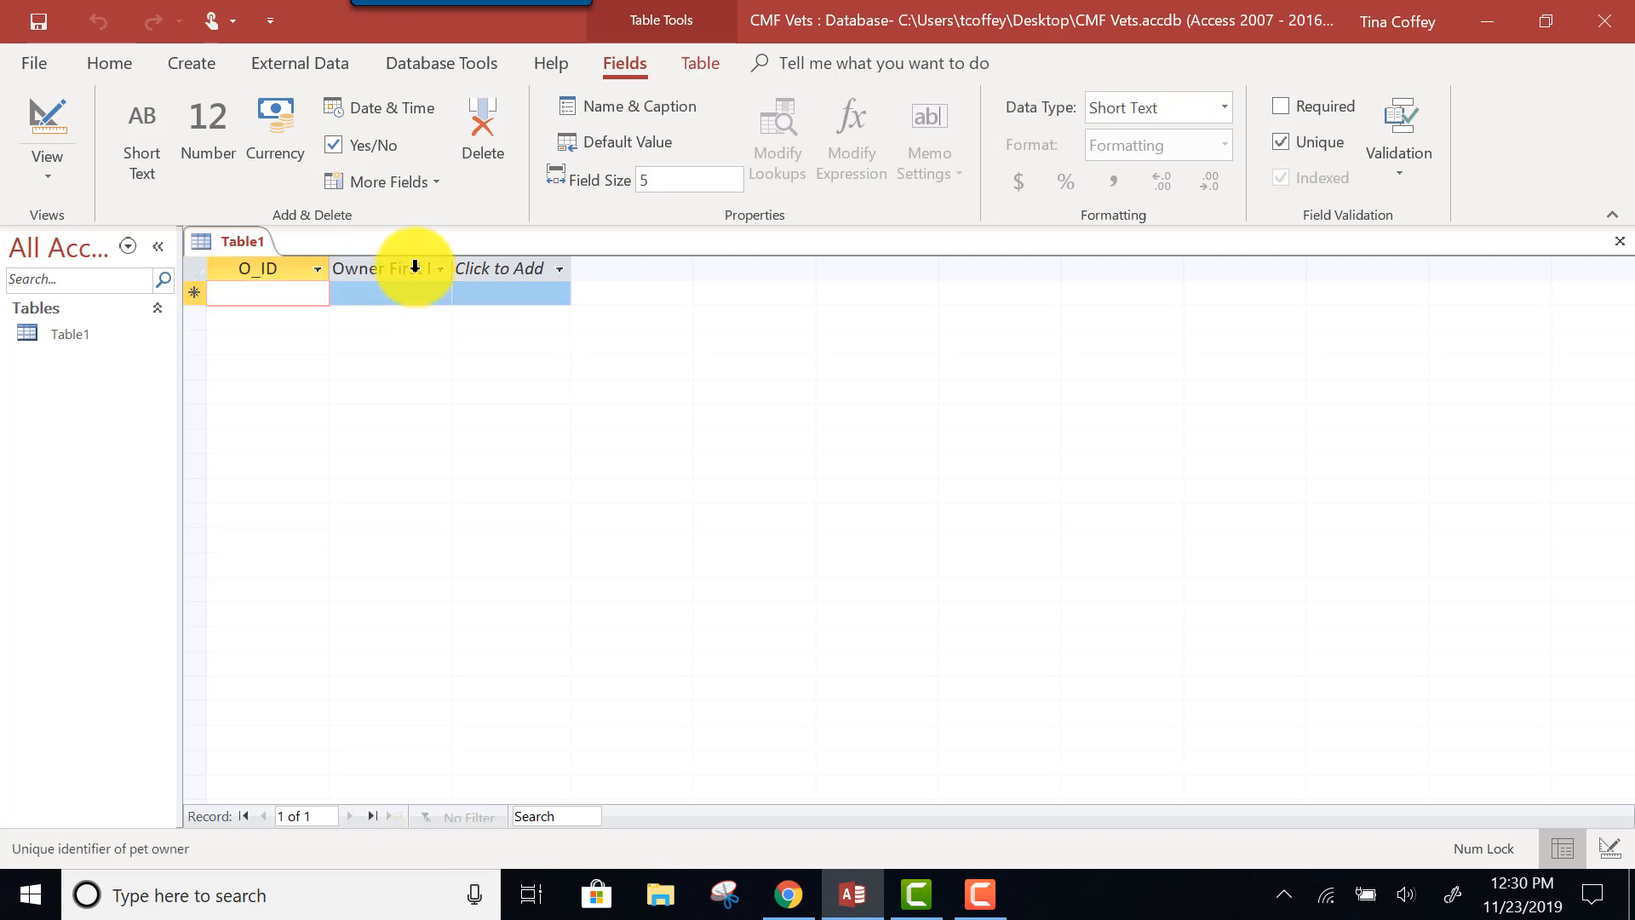
{"action": "left_click", "coordinate": [415, 268]}
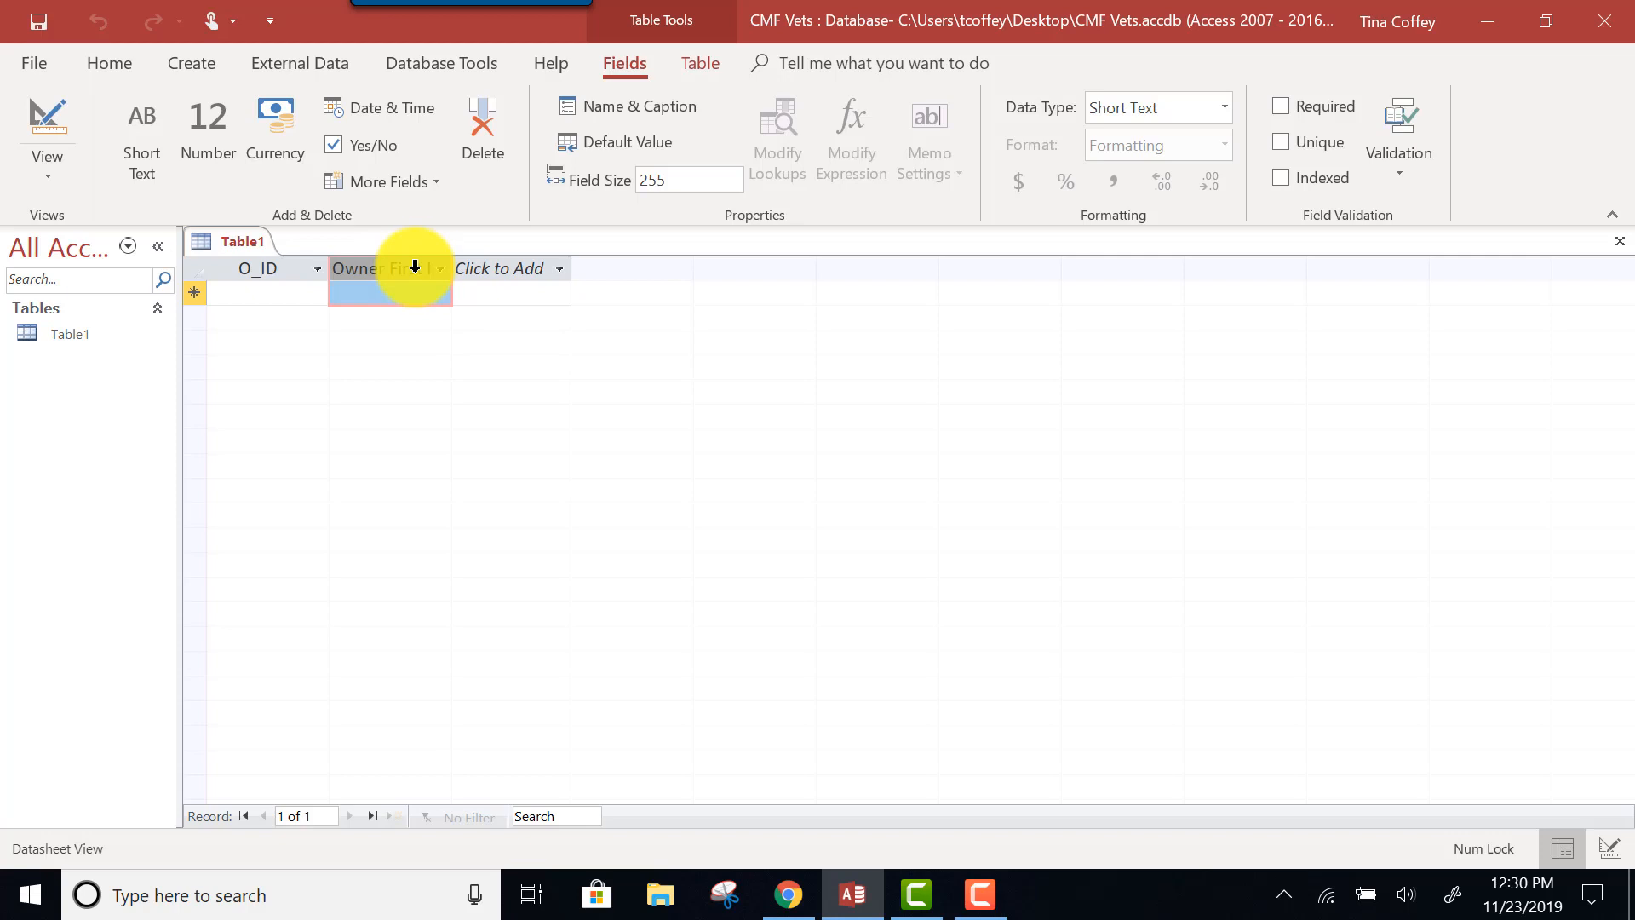
{"action": "left_click", "coordinate": [679, 179]}
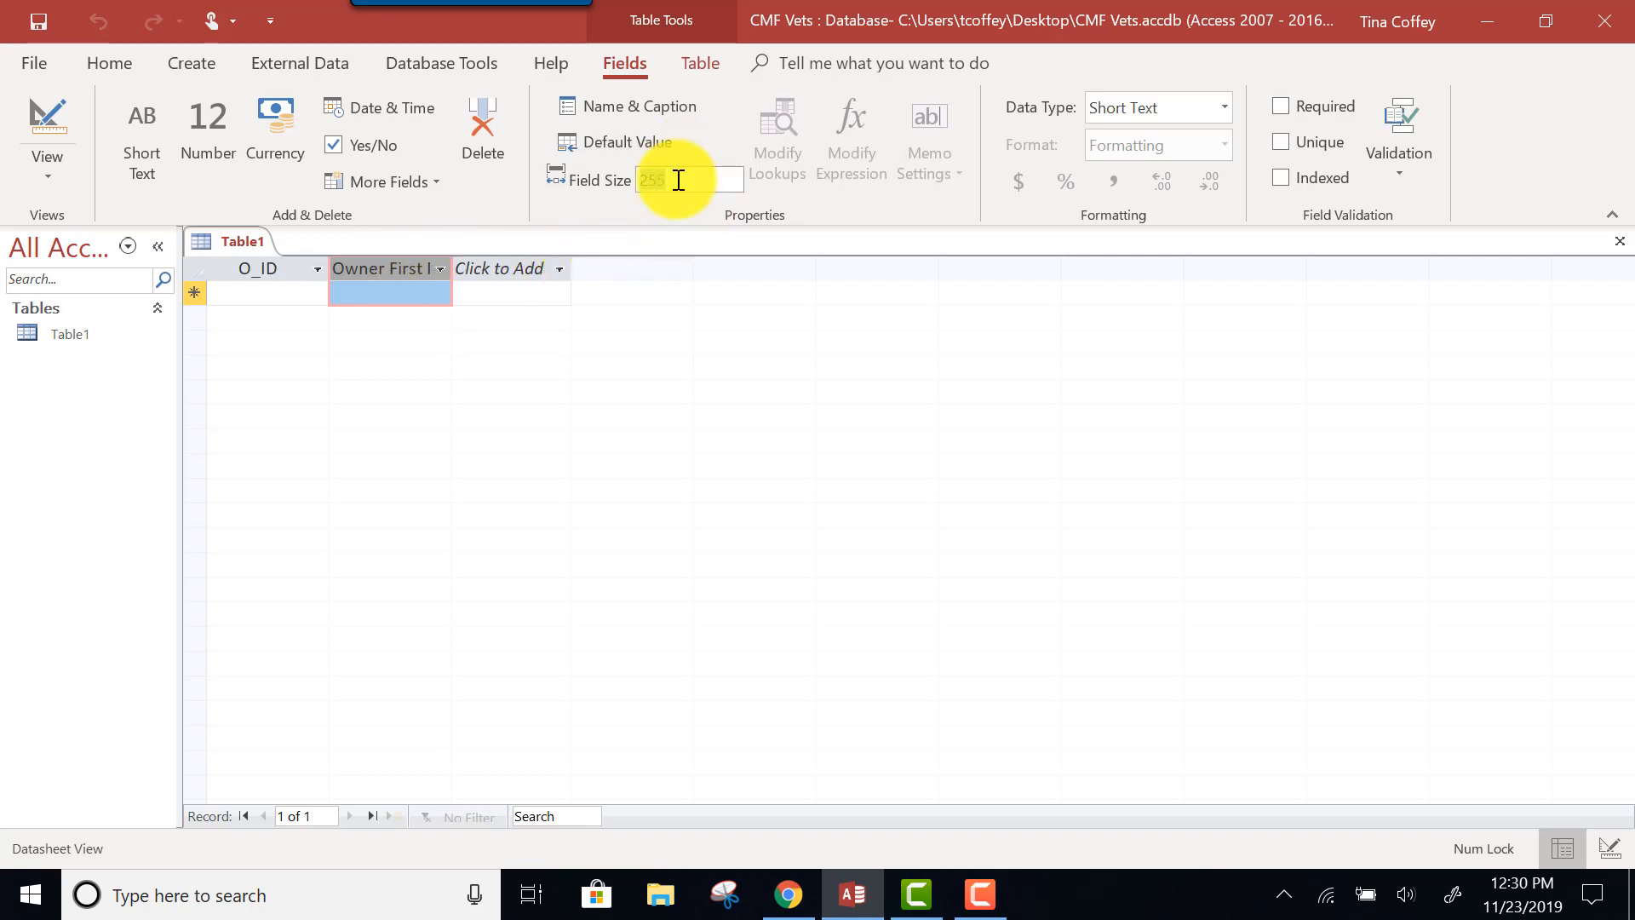
{"action": "type", "text": "50"}
Add an Owner Last Name Short Text field and set its size to 50.
{"action": "left_click", "coordinate": [480, 268]}
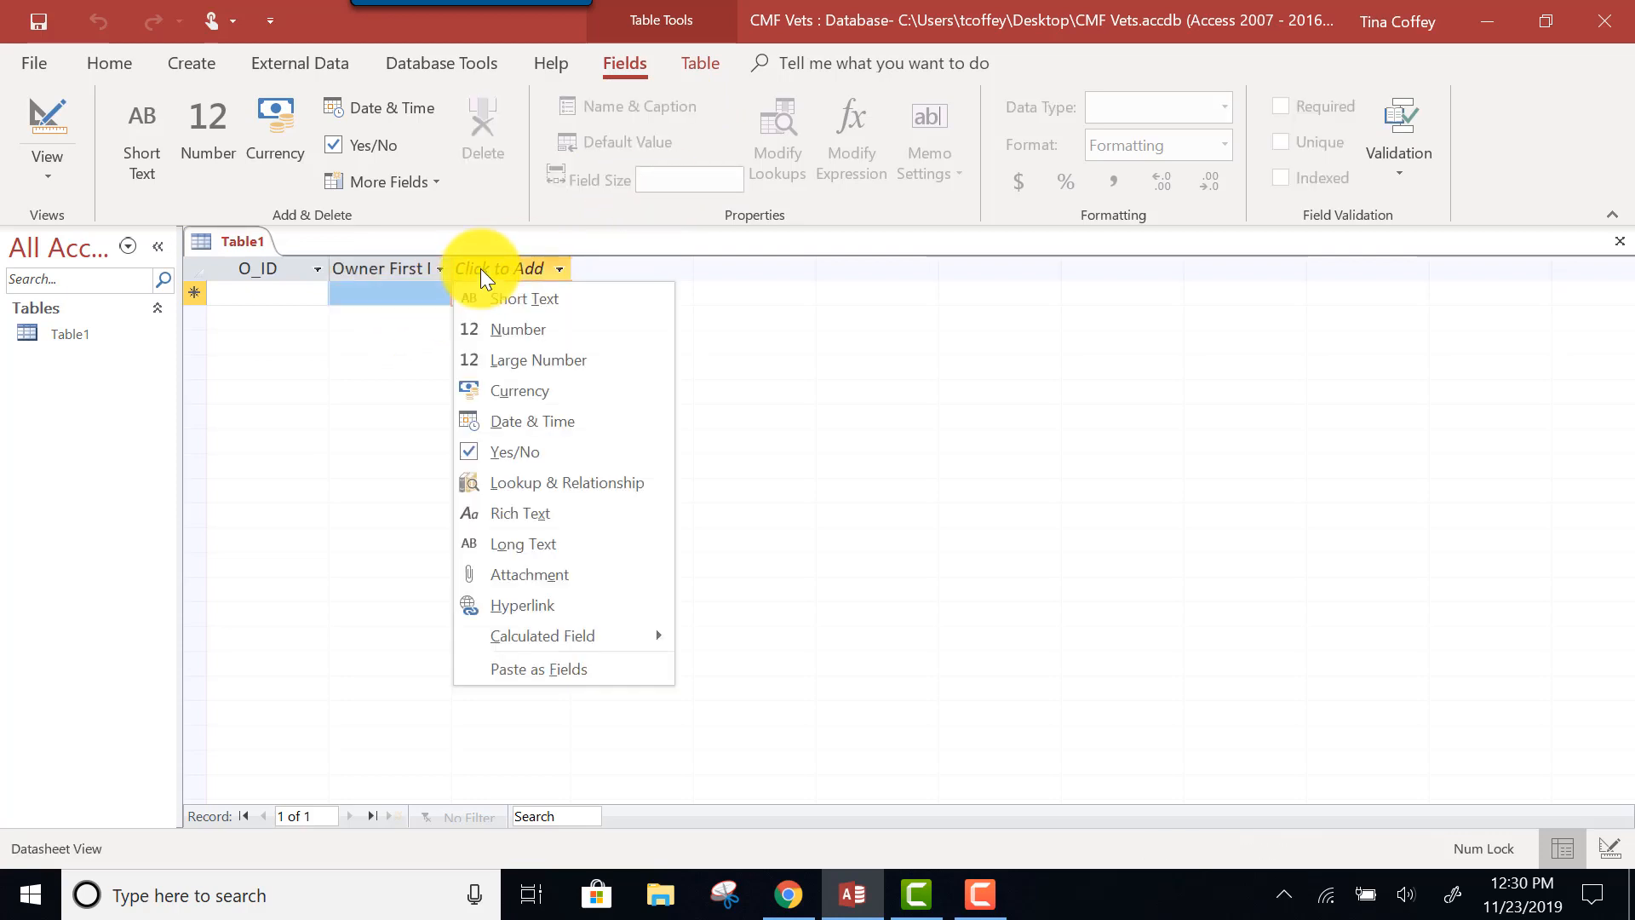
{"action": "left_click", "coordinate": [497, 300]}
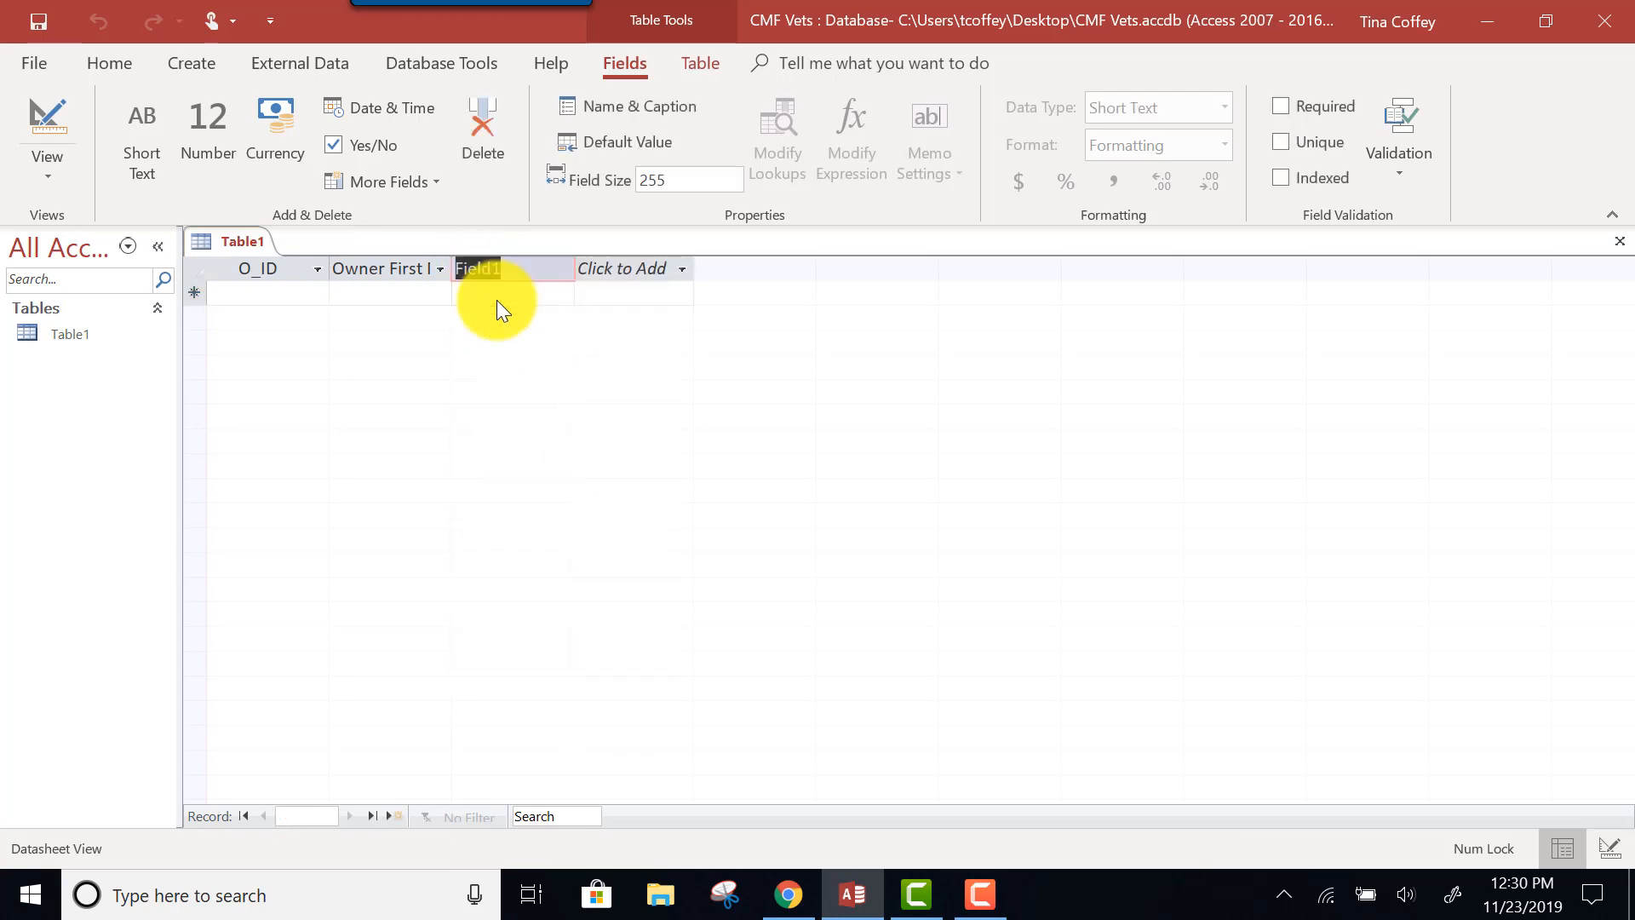
{"action": "type", "text": "On"}
{"action": "type", "text": "ner Last Name"}
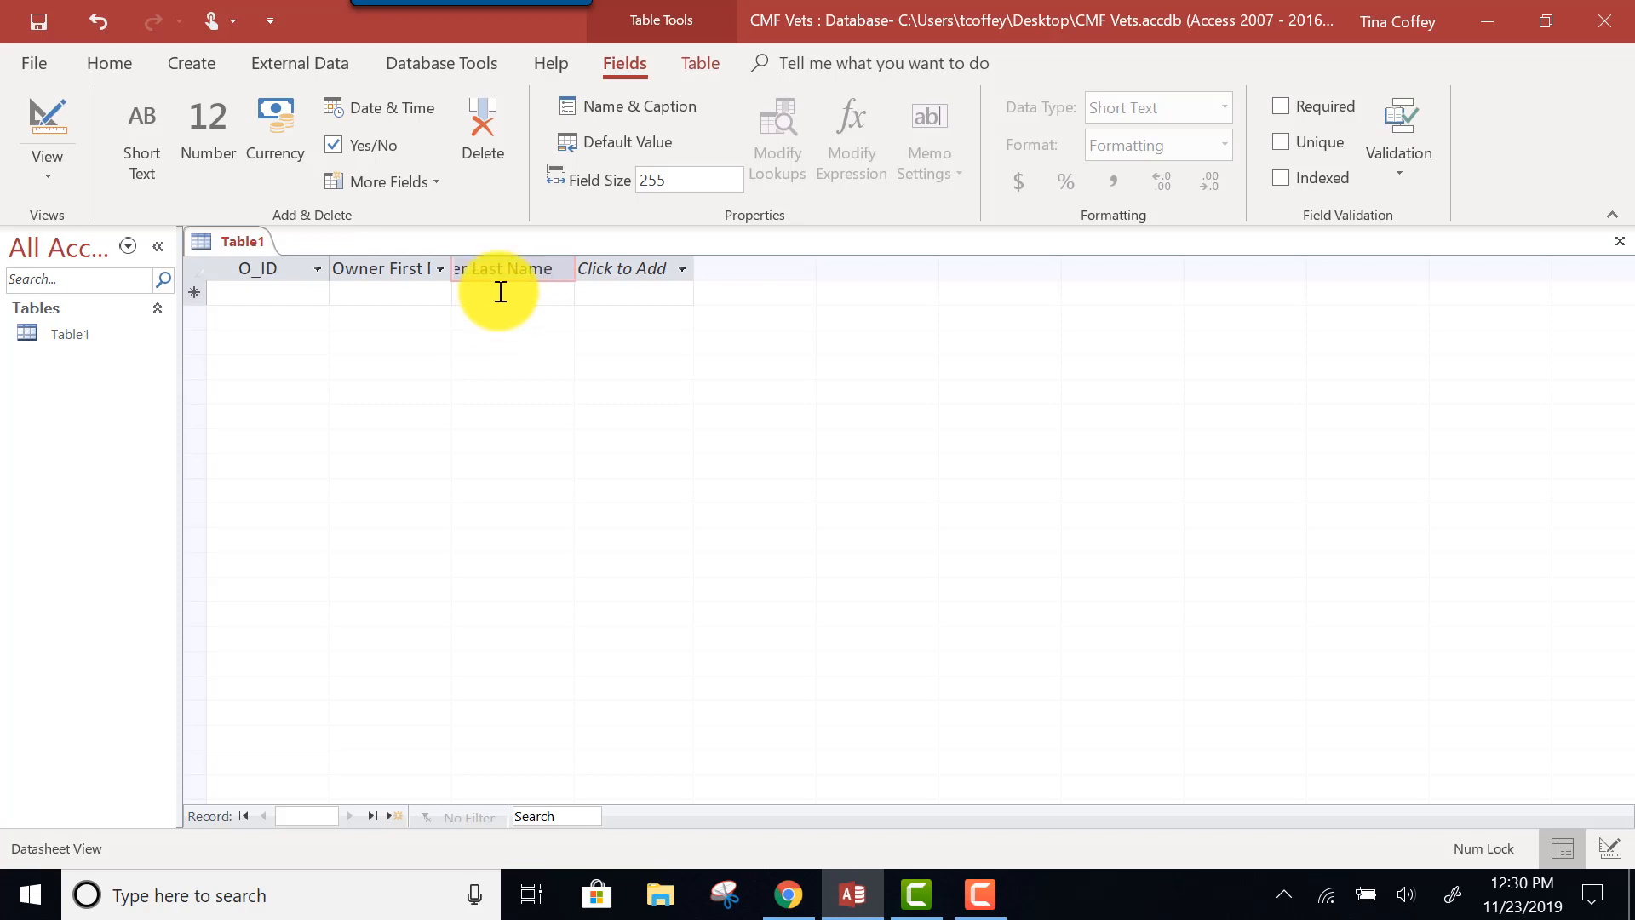
{"action": "left_click", "coordinate": [501, 292]}
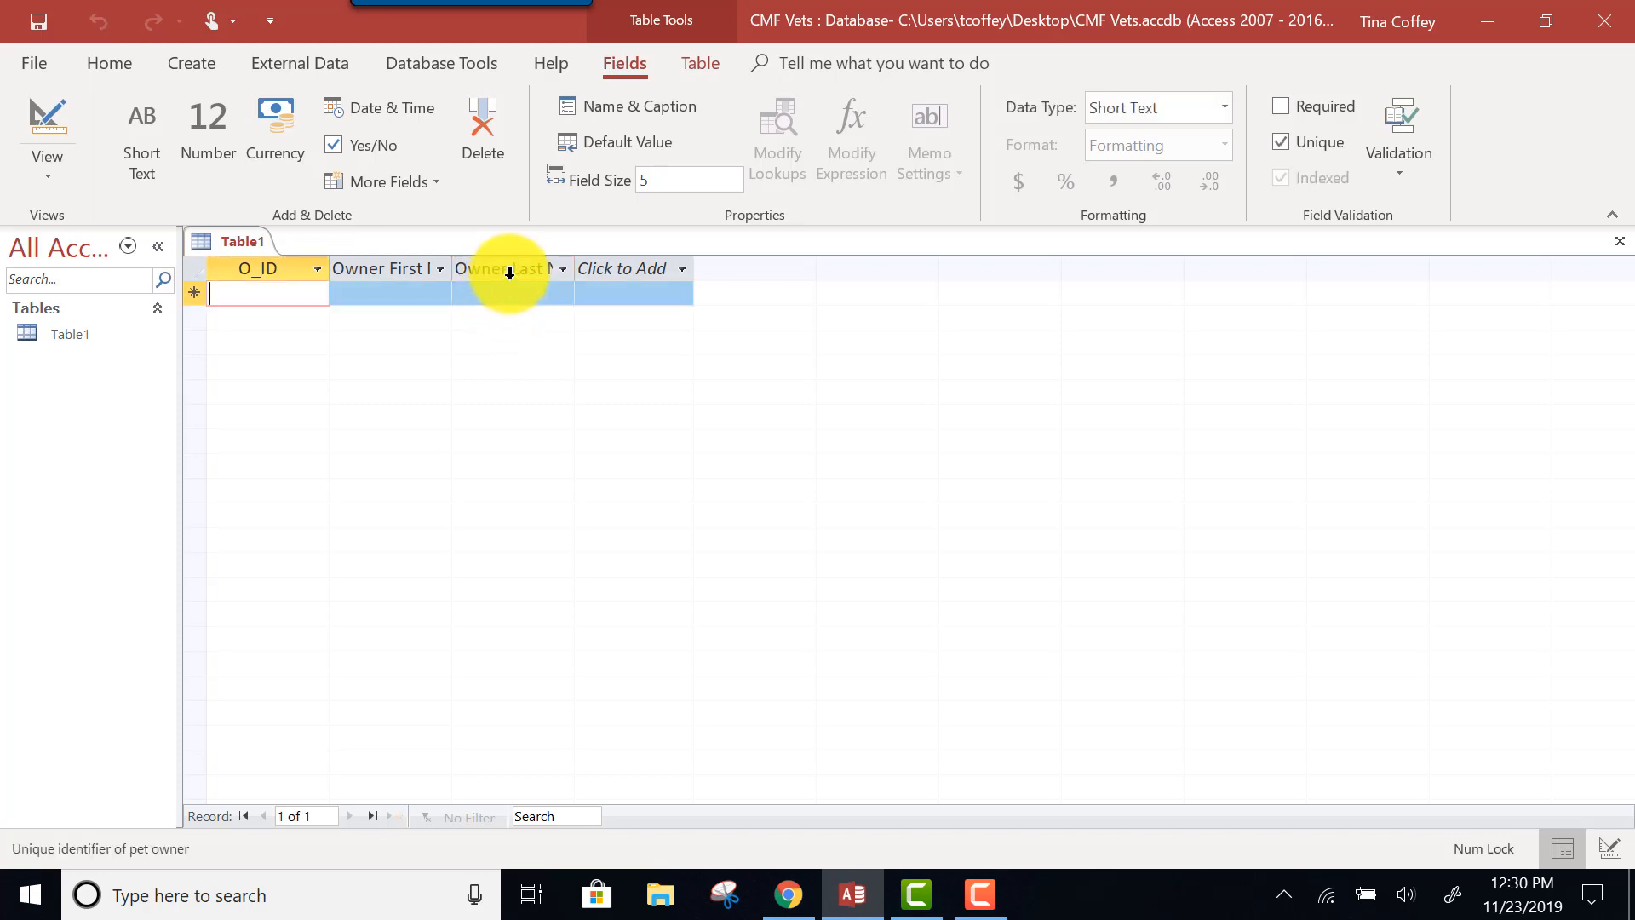
{"action": "left_click", "coordinate": [510, 268]}
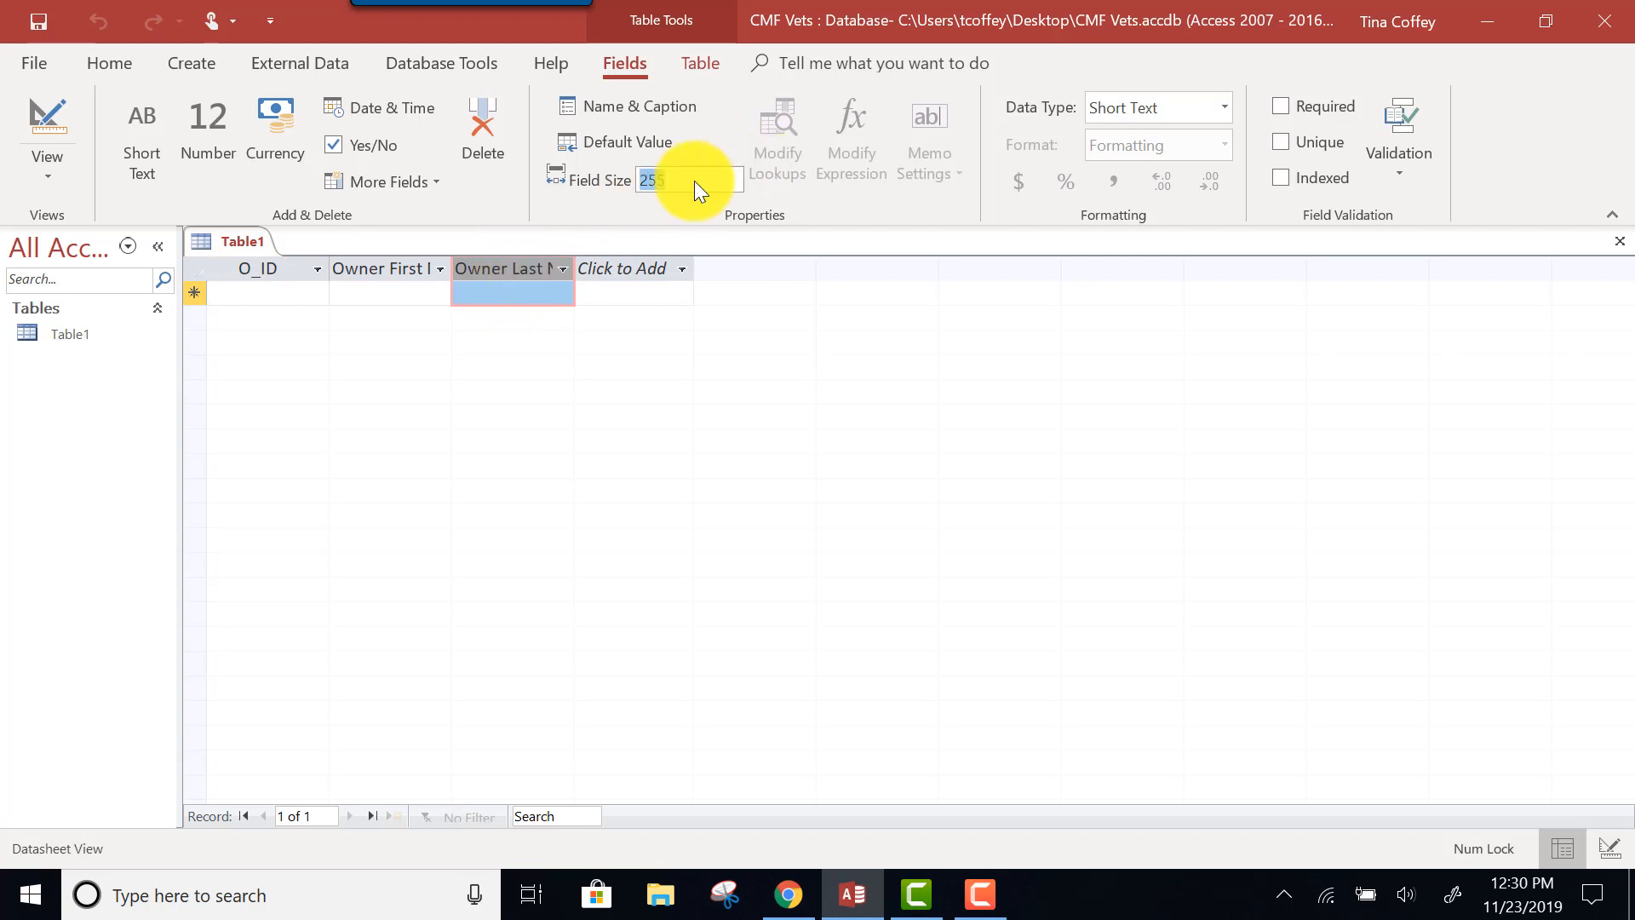
{"action": "type", "text": "0"}
Begin adding the next owner field from the Click to Add data type list.
{"action": "left_click", "coordinate": [631, 268]}
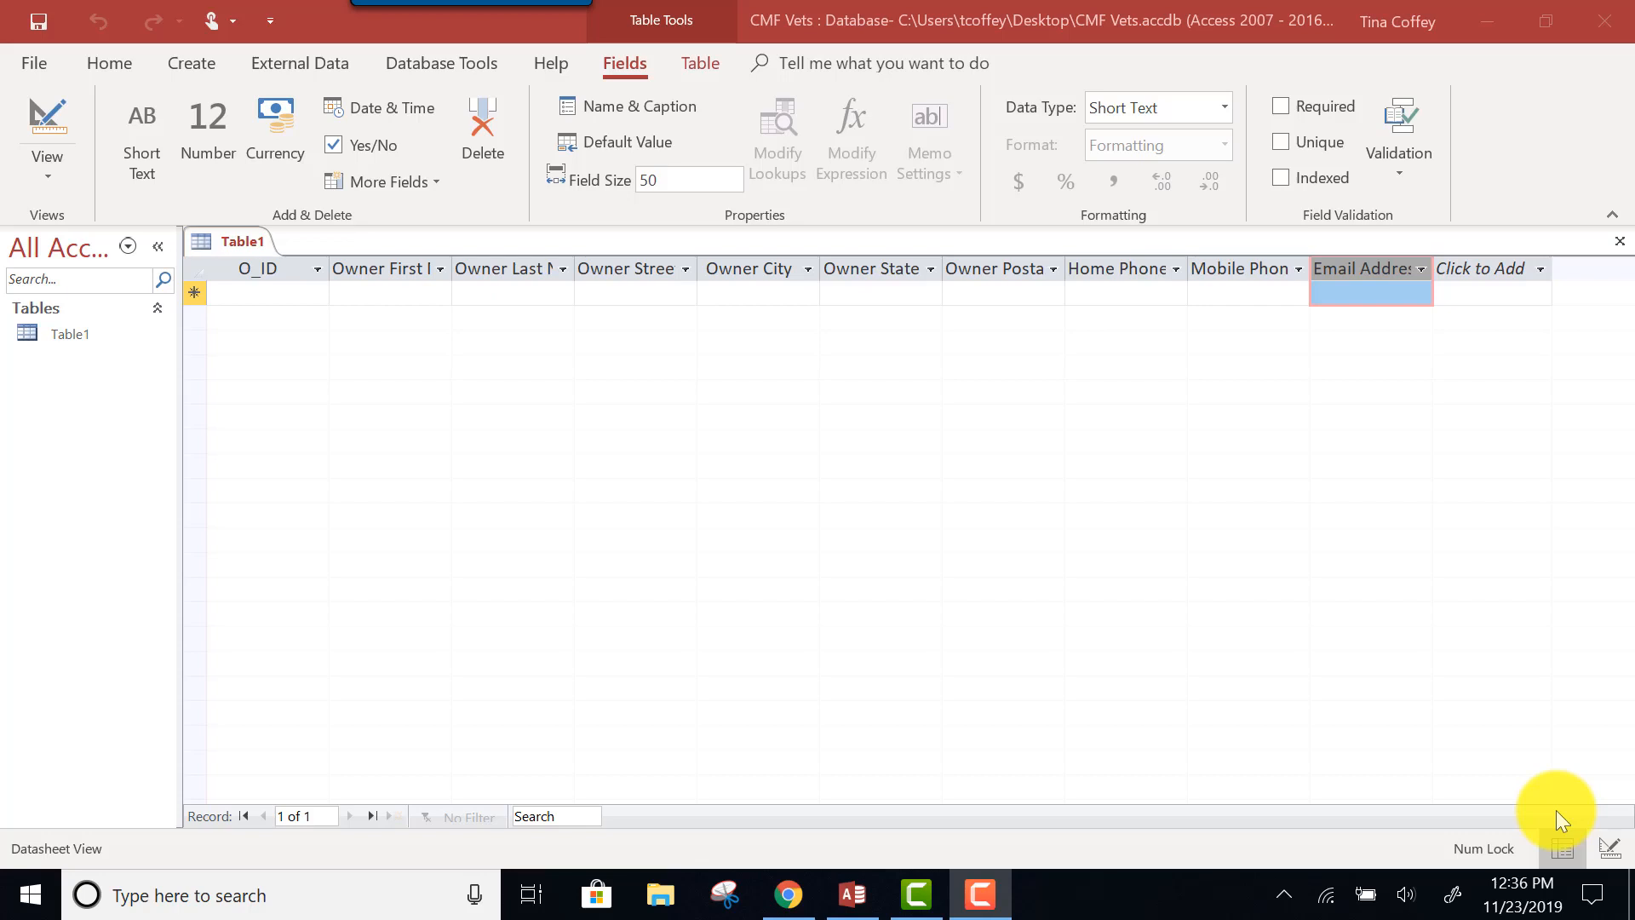
{"action": "left_click", "coordinate": [363, 372]}
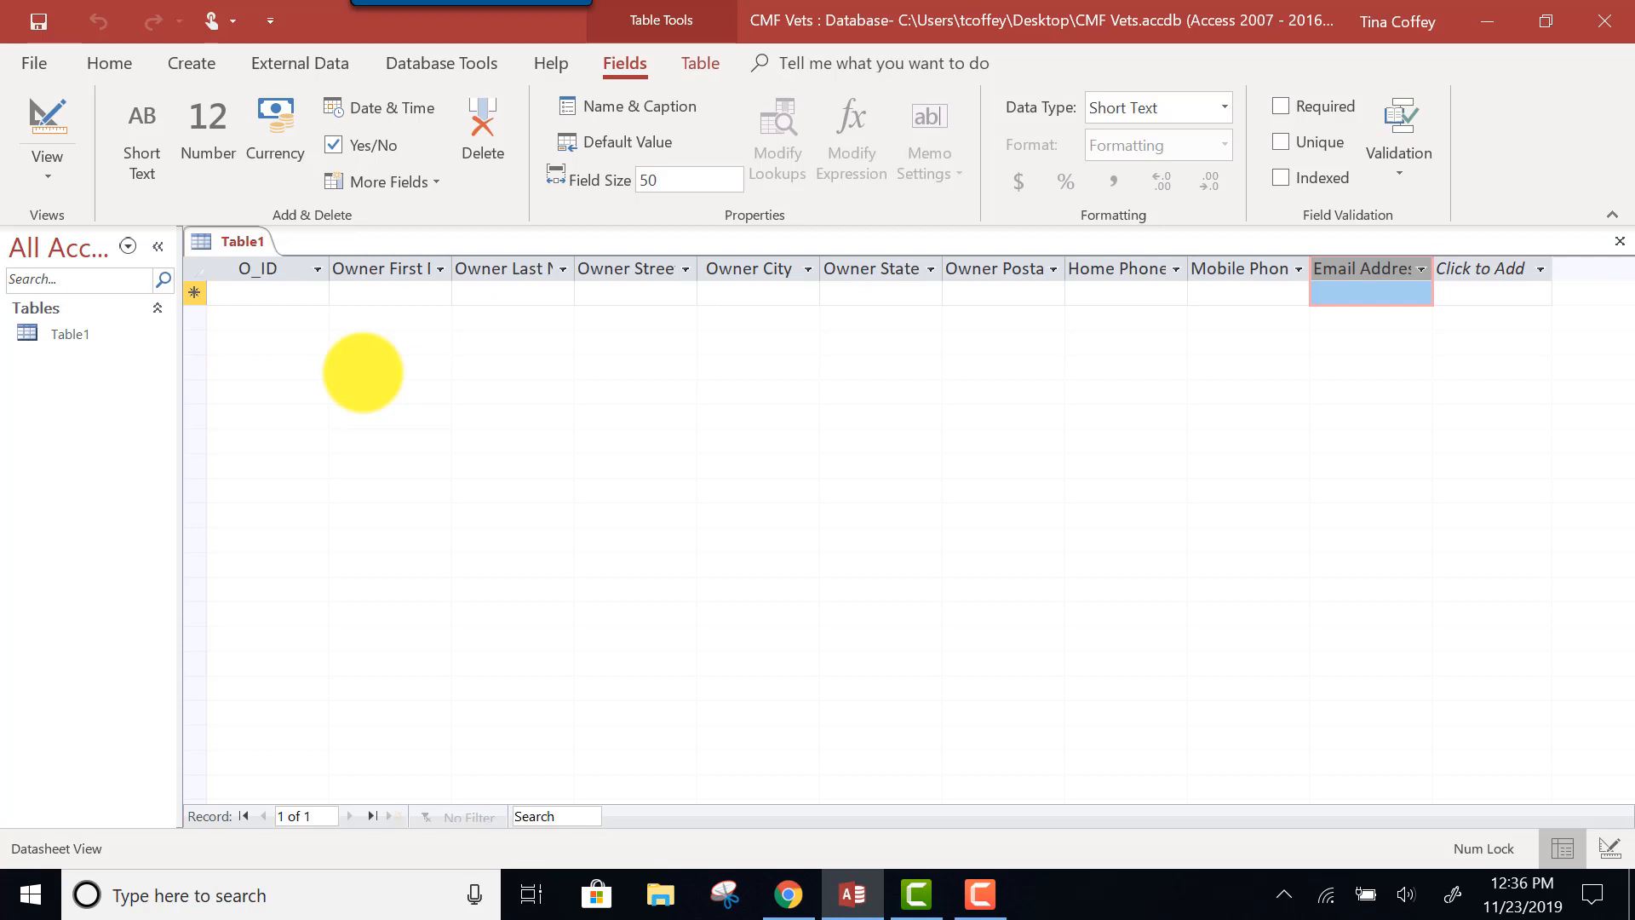
{"action": "left_click", "coordinate": [39, 21]}
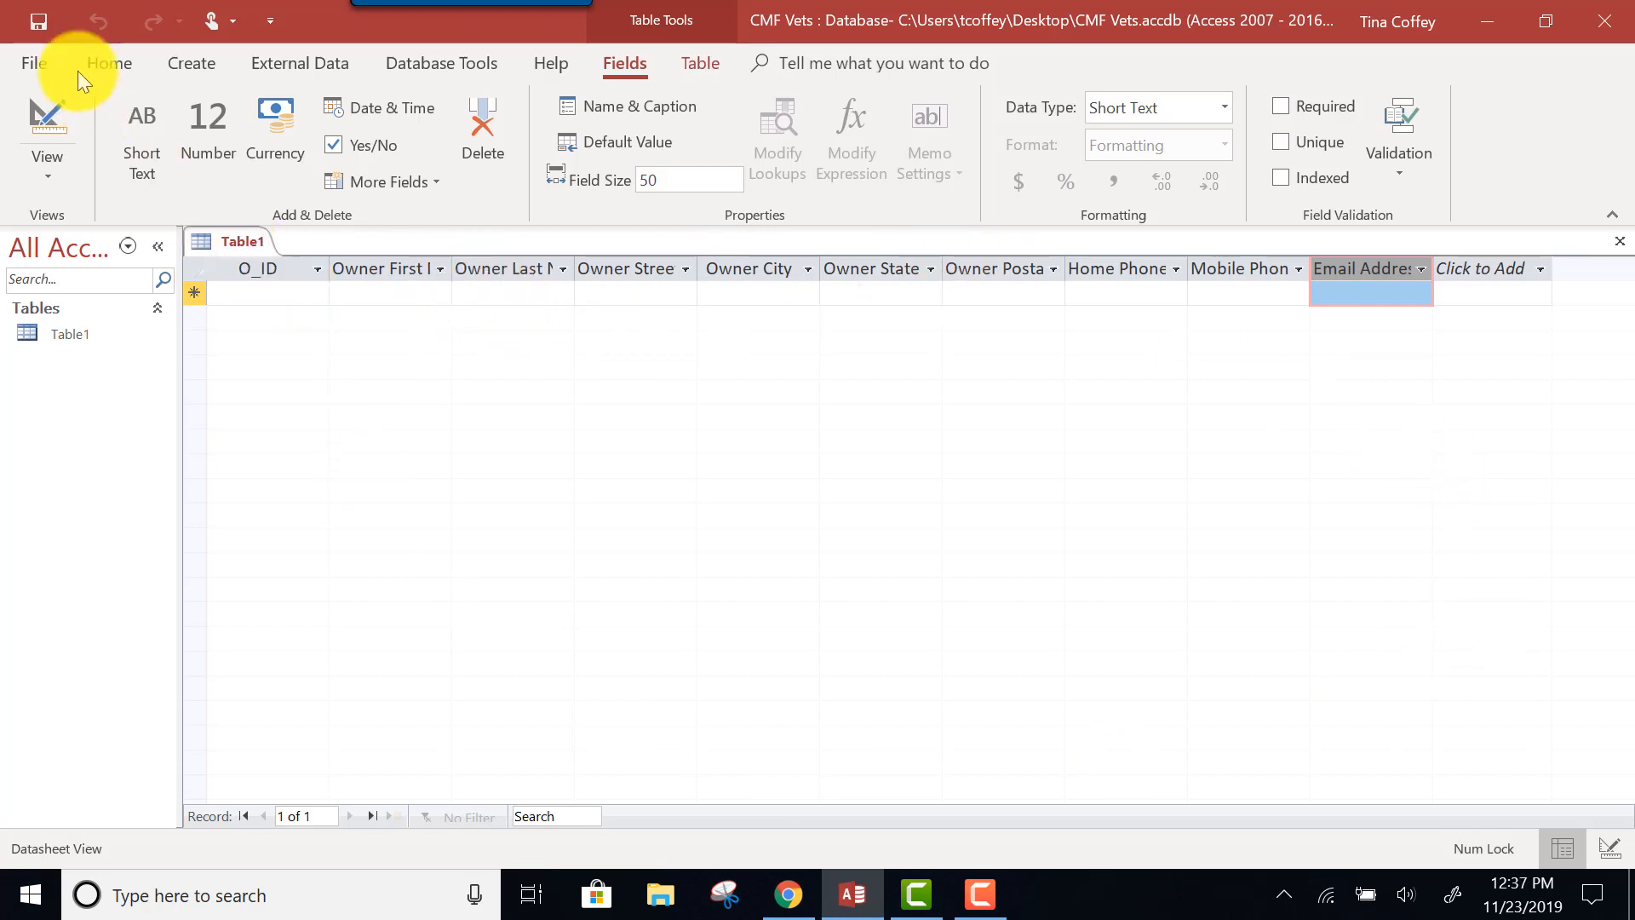
Save the table with the name Owners.
{"action": "left_click", "coordinate": [34, 17]}
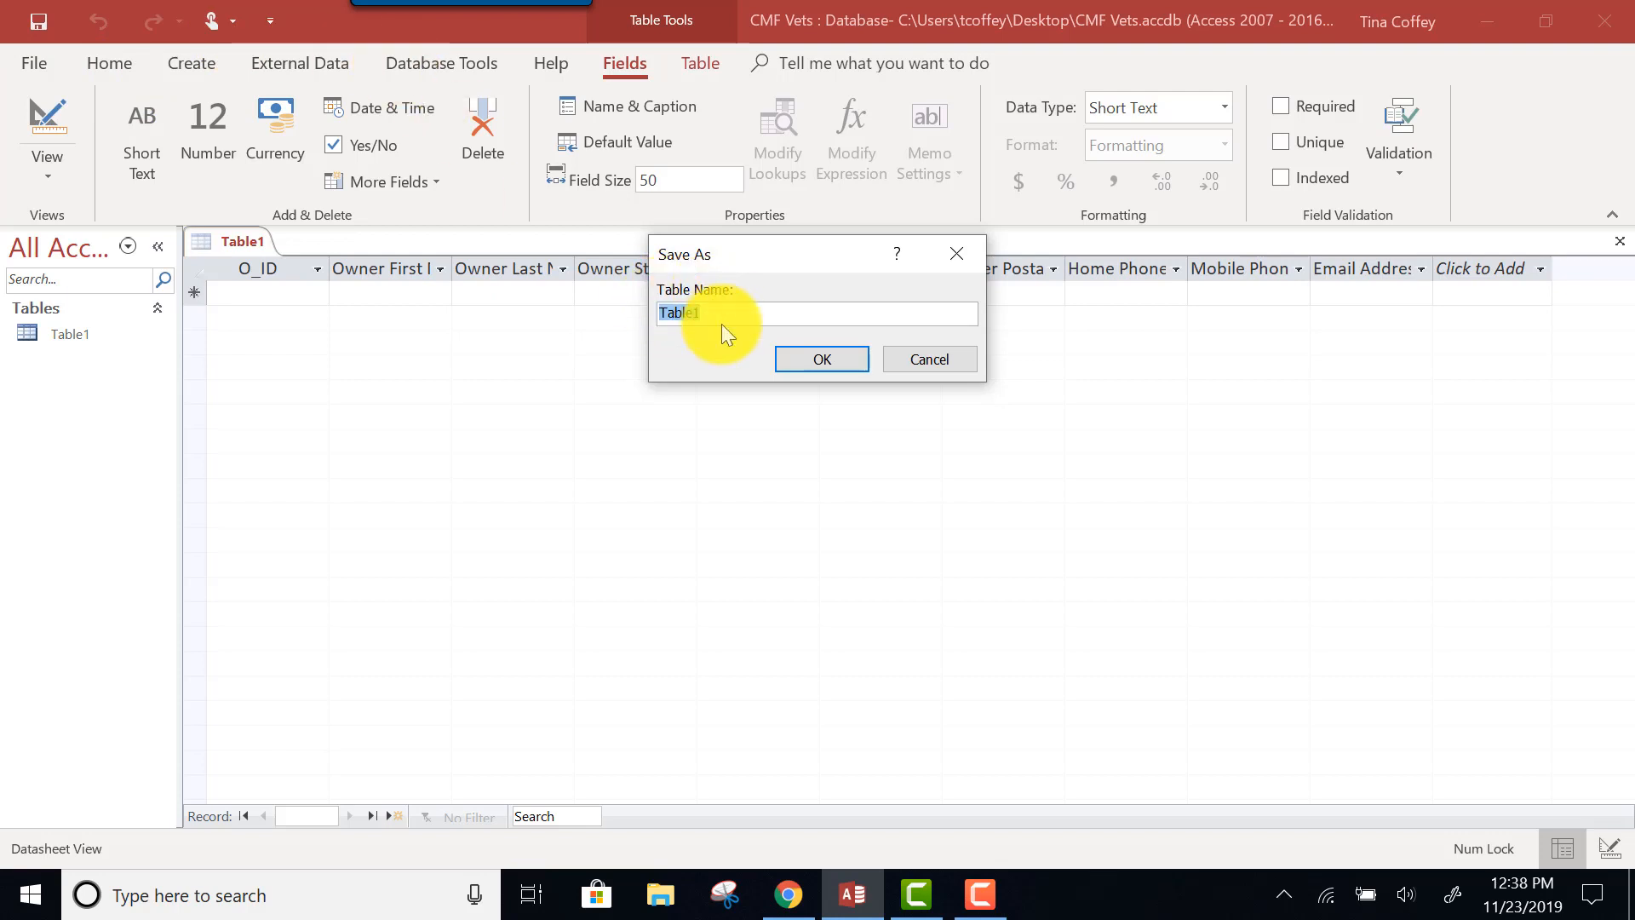
{"action": "type", "text": "Owners"}
{"action": "left_click", "coordinate": [803, 365]}
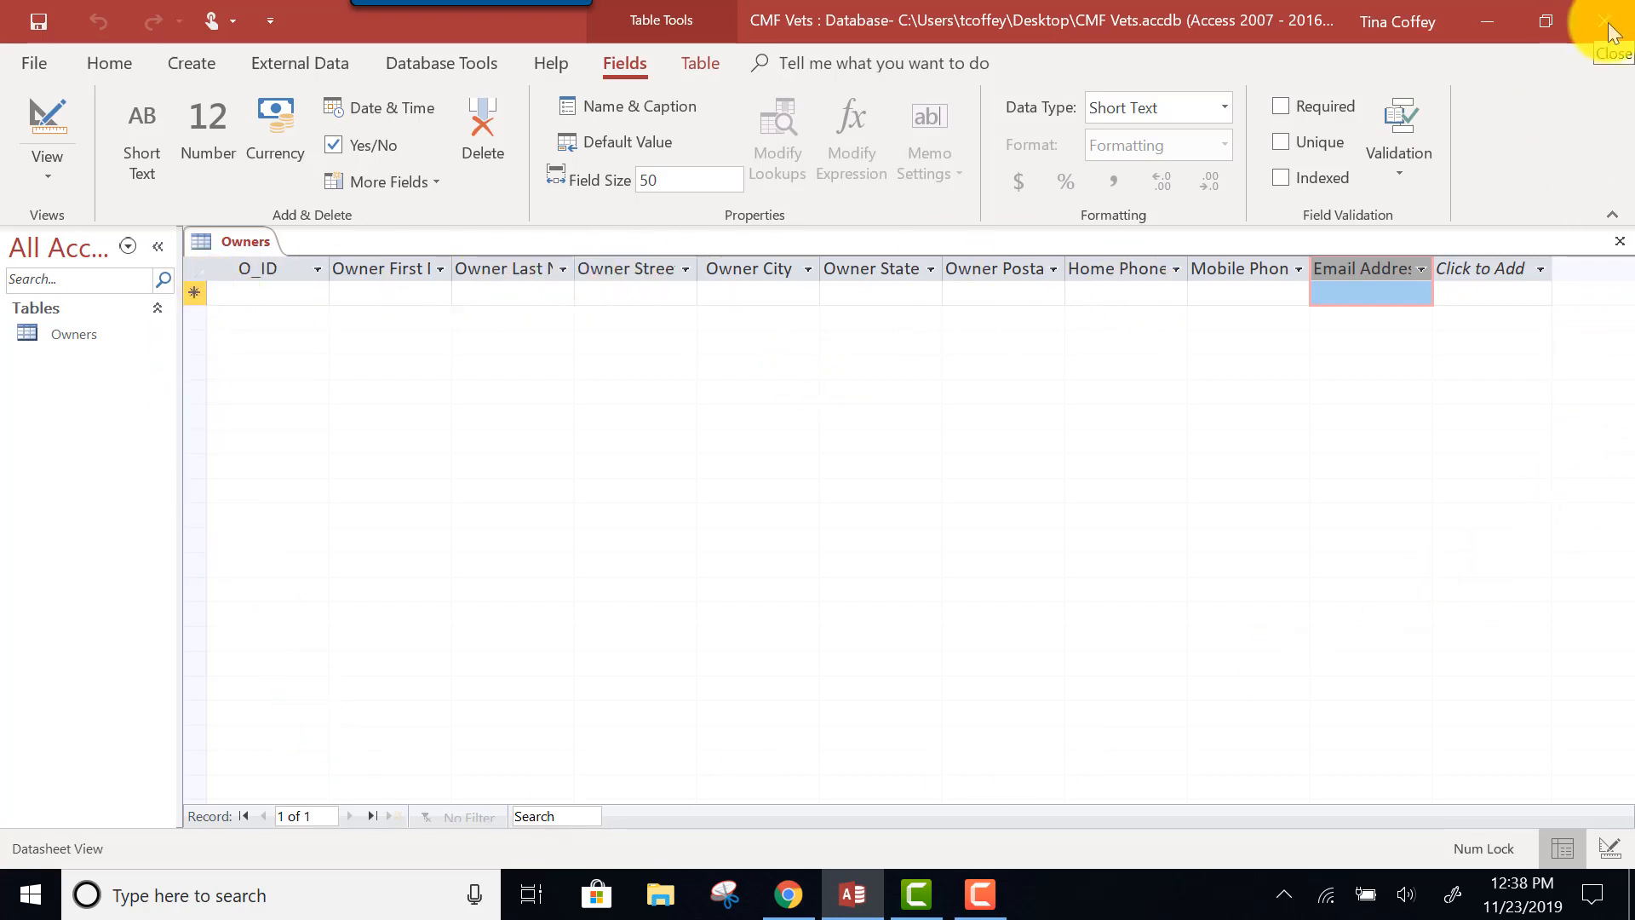
{"action": "left_click", "coordinate": [1623, 249]}
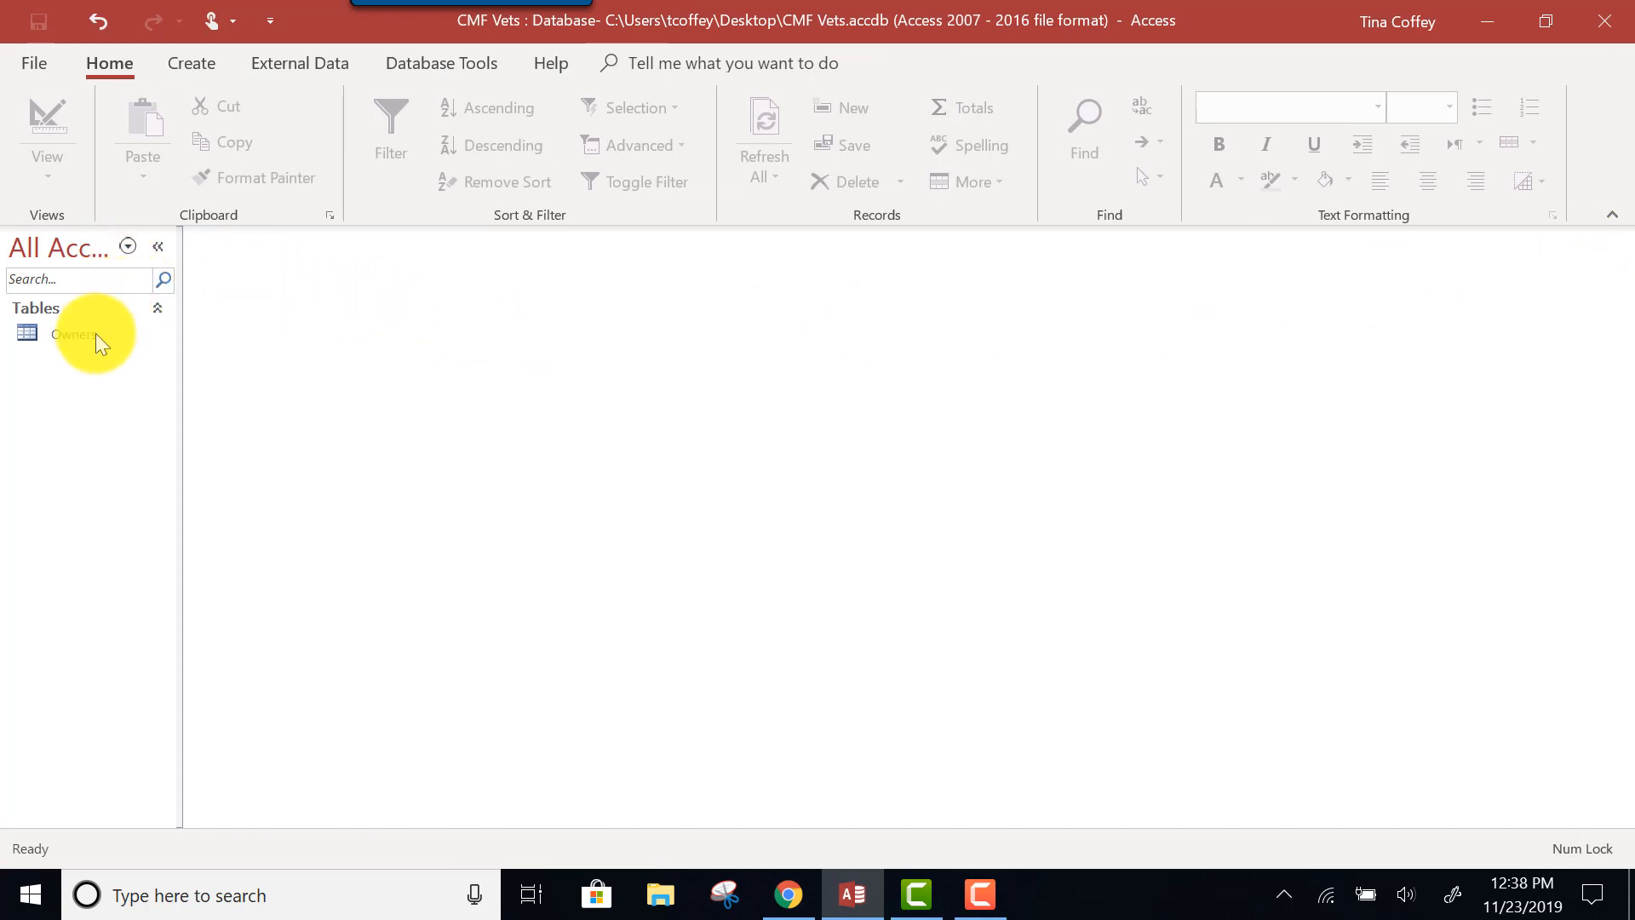
{"action": "left_click", "coordinate": [74, 339]}
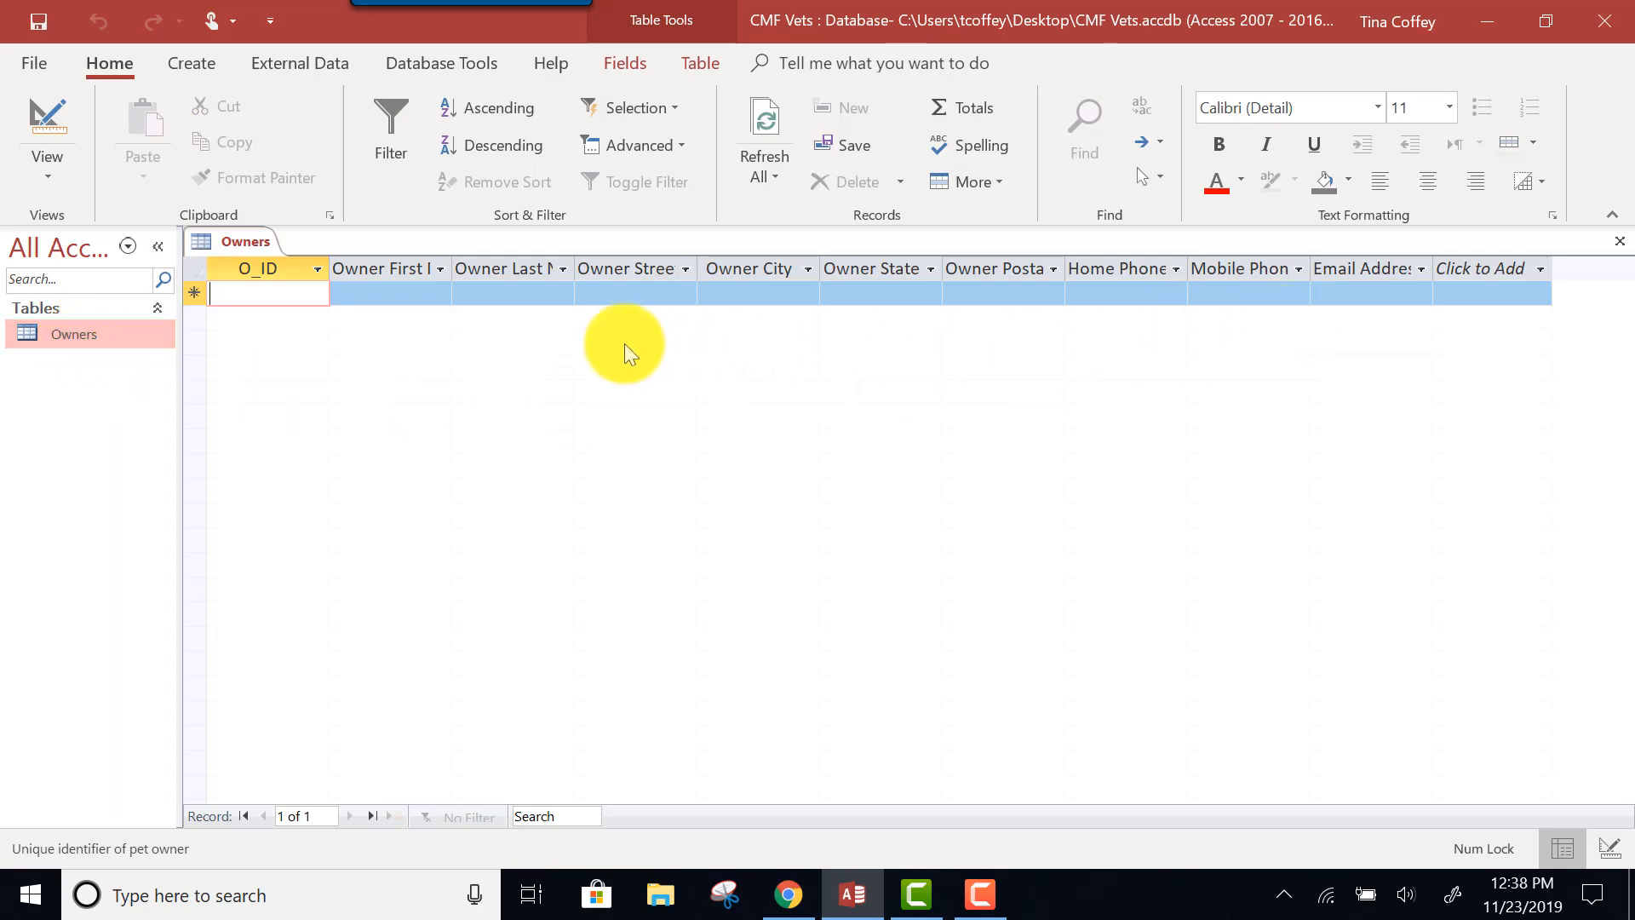
{"action": "left_click", "coordinate": [157, 245]}
{"action": "left_click", "coordinate": [21, 243]}
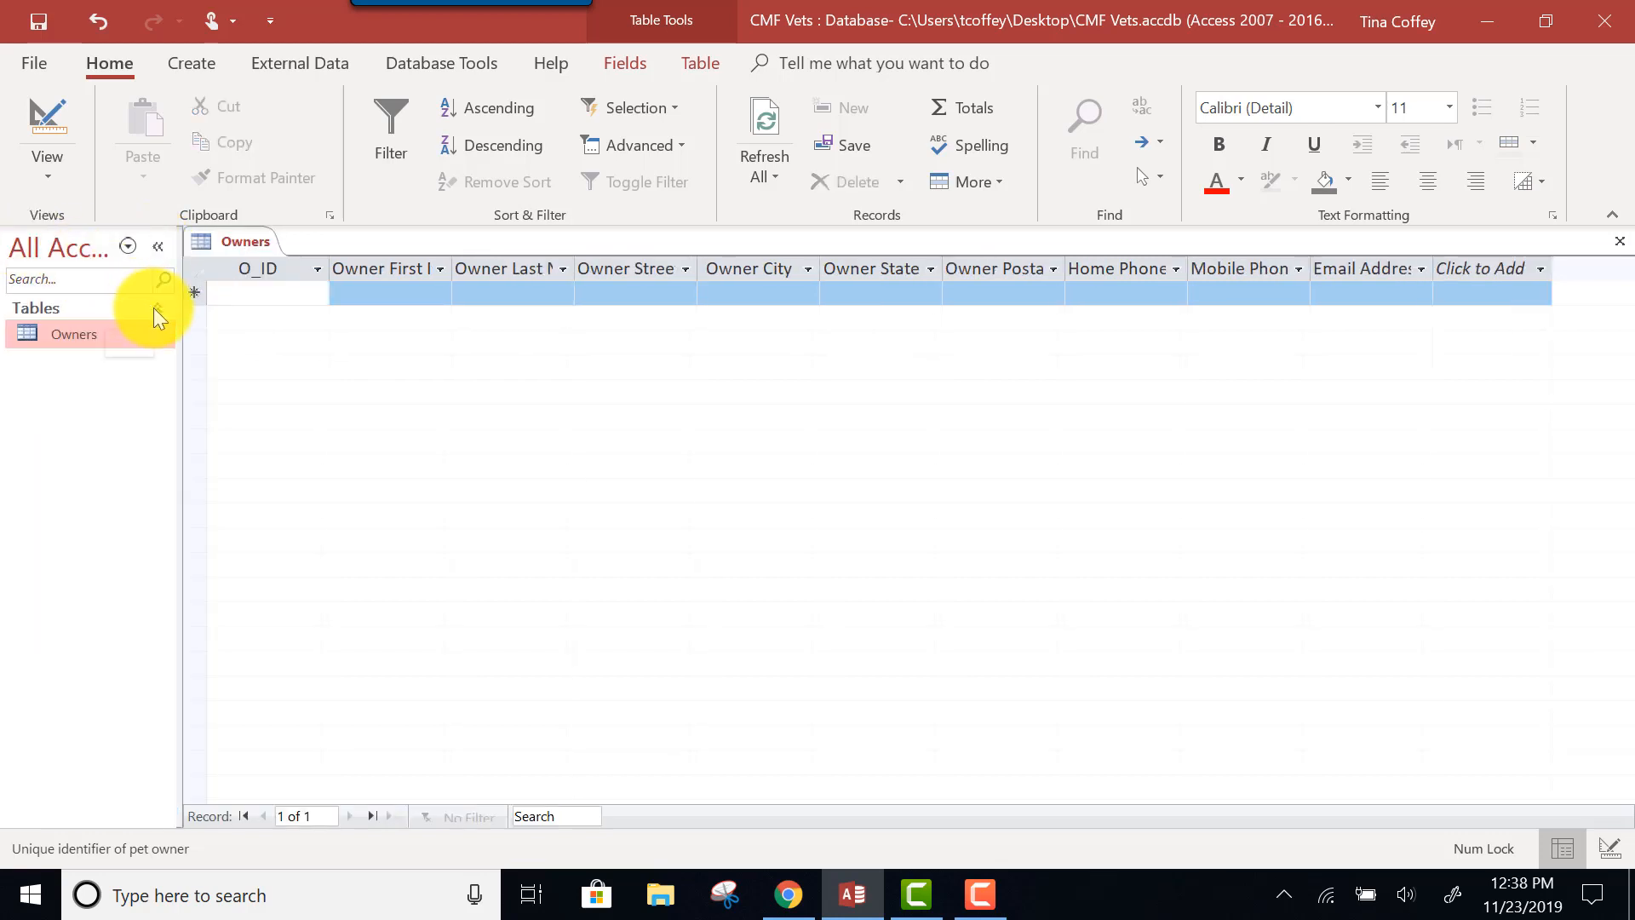
{"action": "left_click", "coordinate": [153, 308]}
{"action": "left_click", "coordinate": [153, 309]}
{"action": "left_click", "coordinate": [155, 246]}
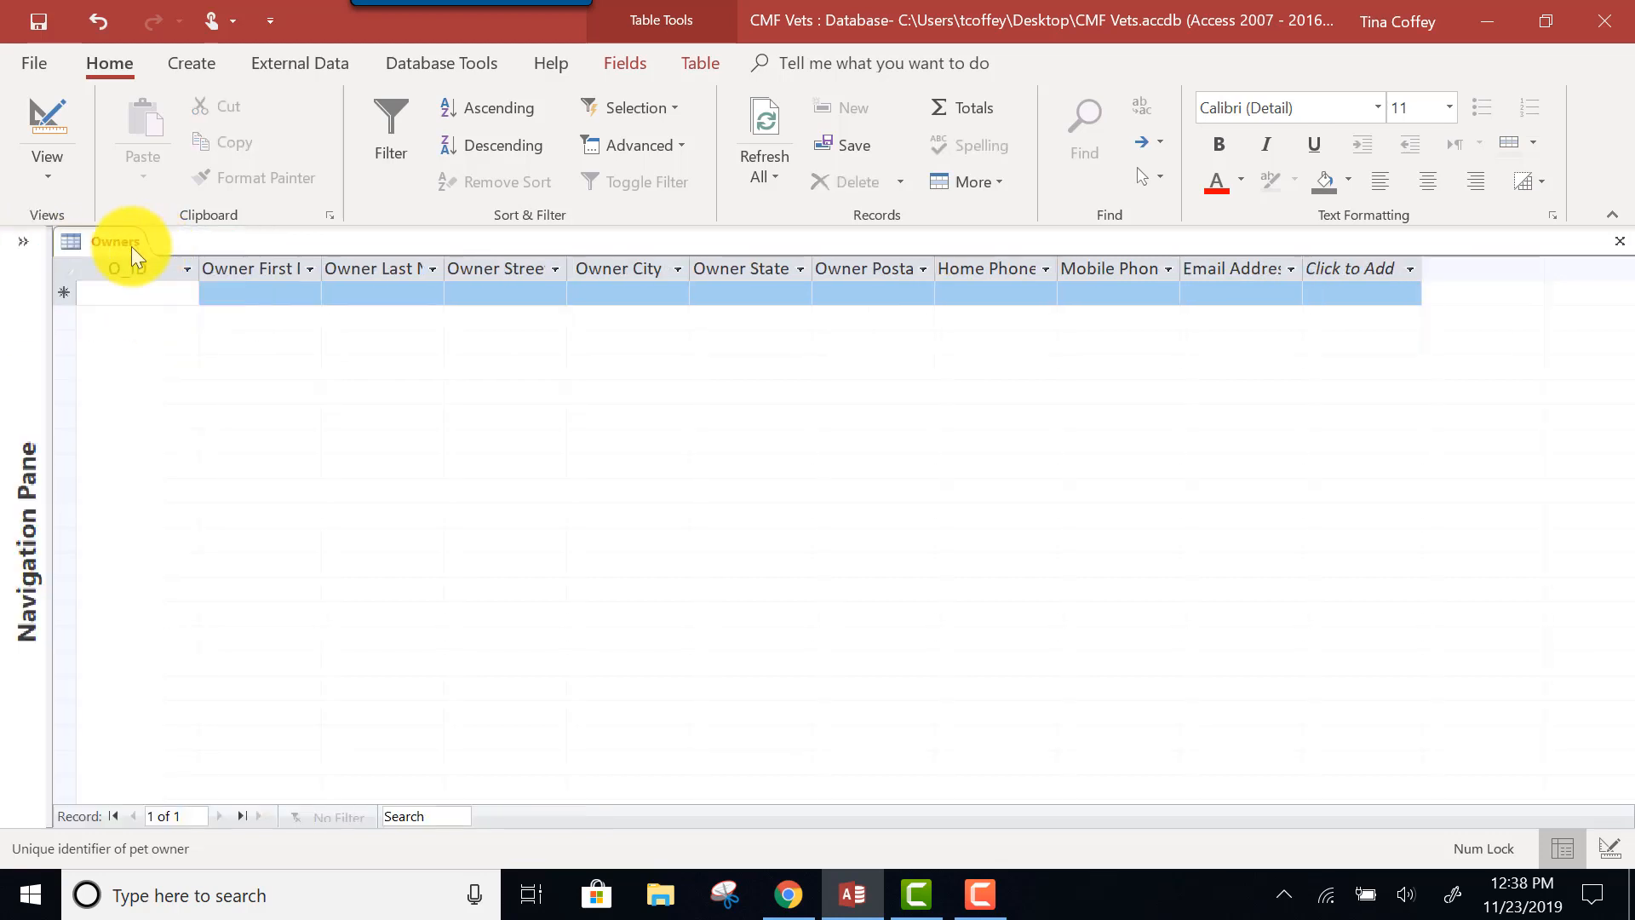
{"action": "left_click", "coordinate": [32, 244]}
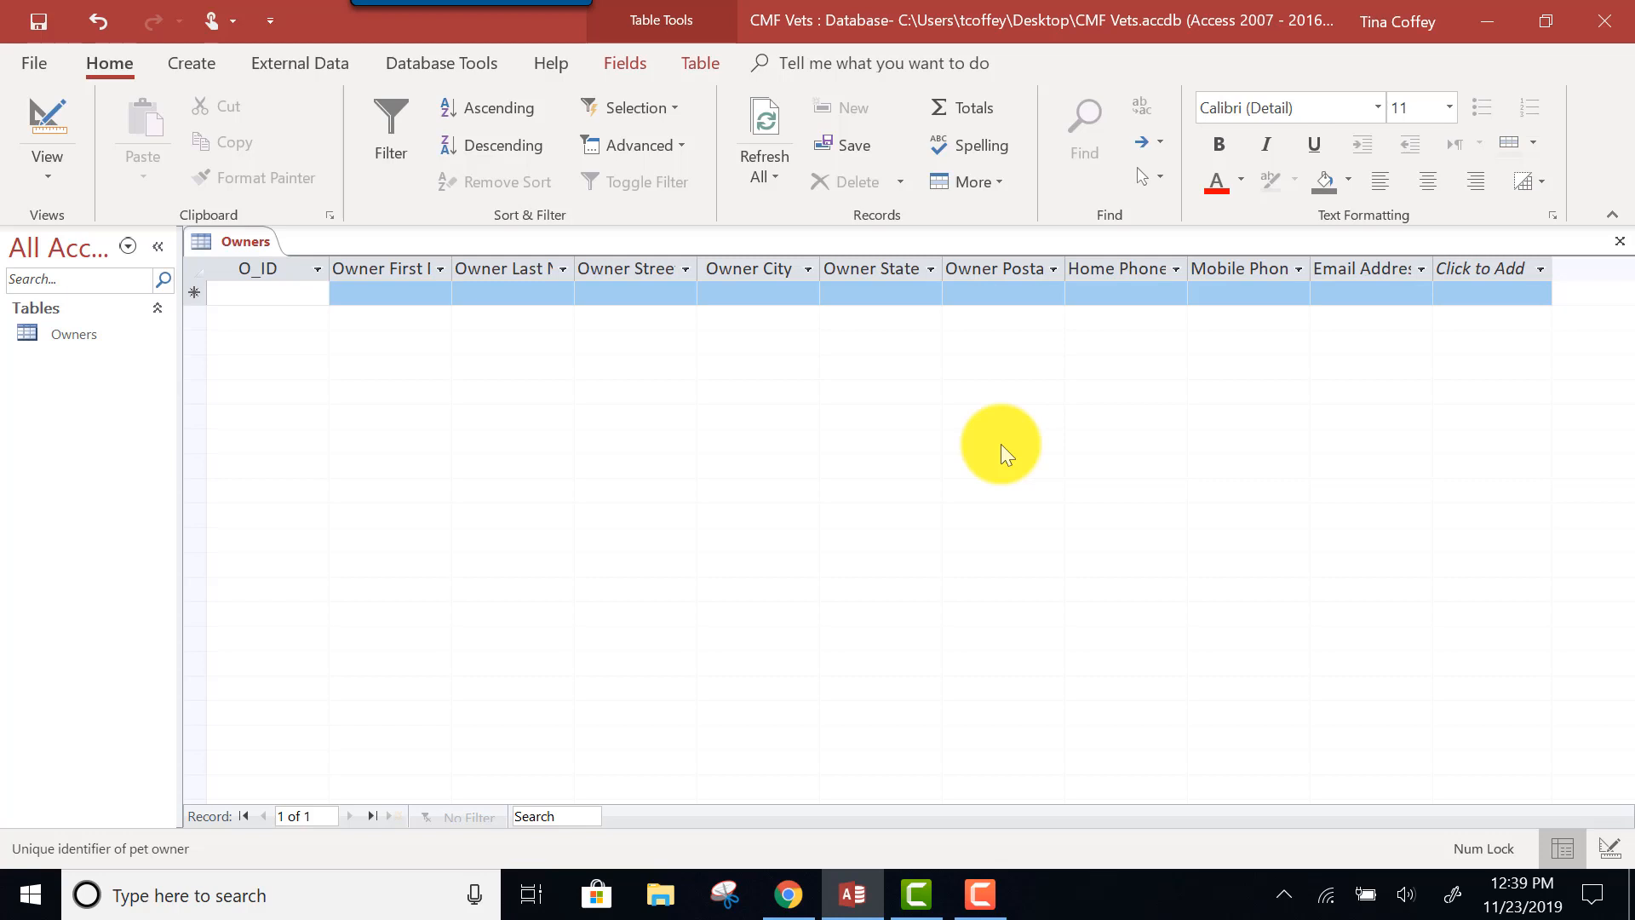
Switch the Owners table to Design View.
{"action": "left_click", "coordinate": [65, 167]}
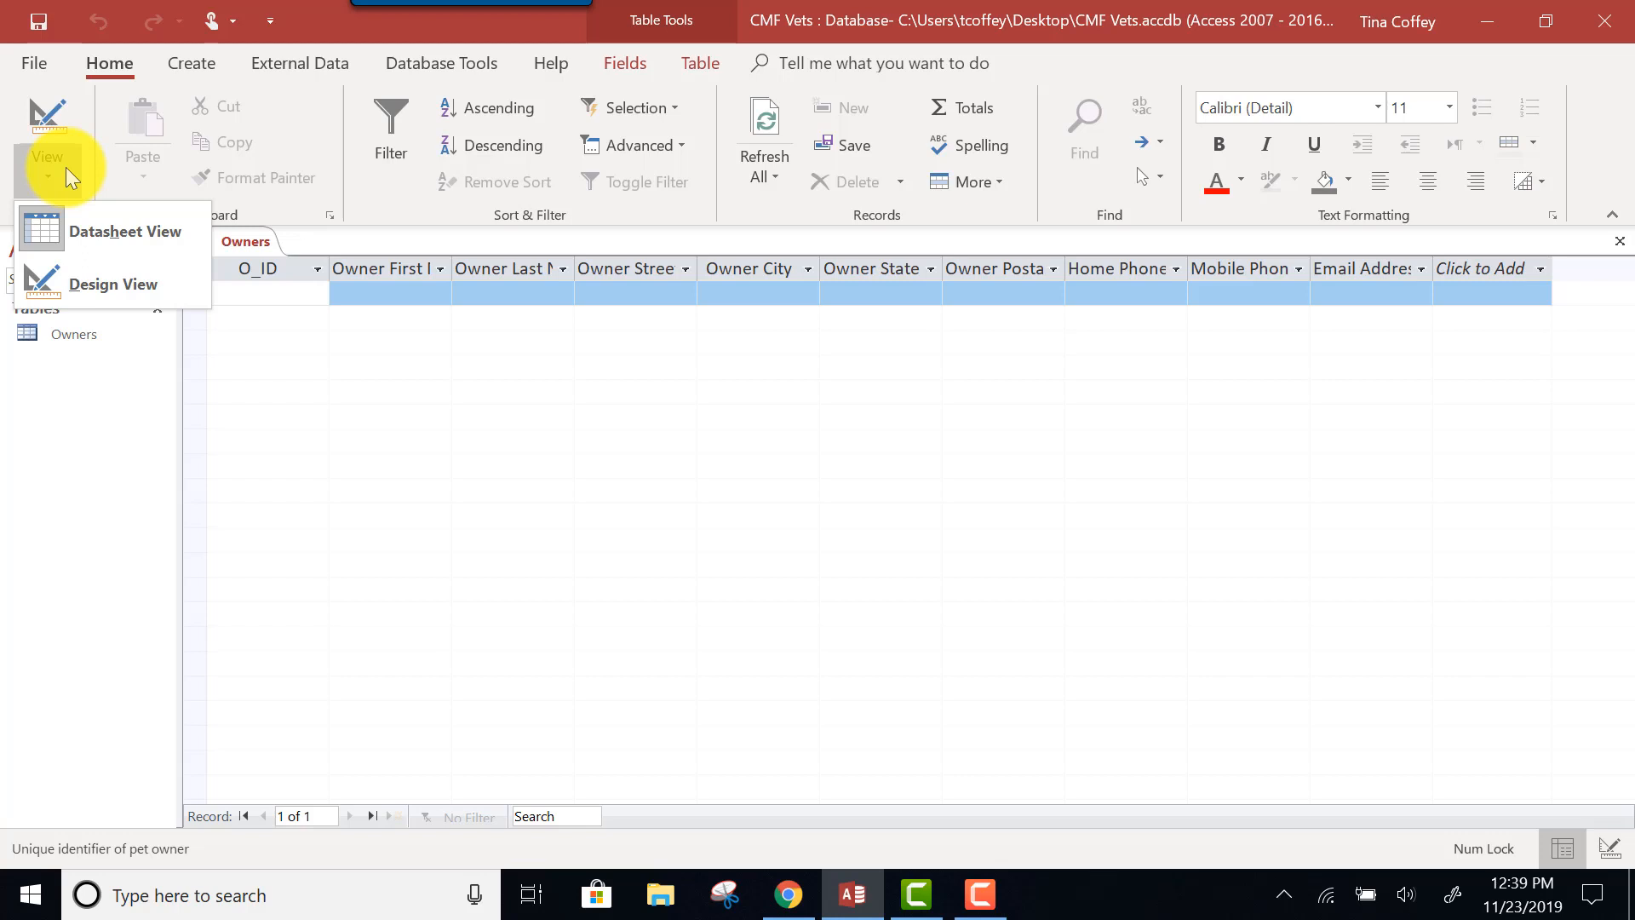
{"action": "left_click", "coordinate": [84, 288]}
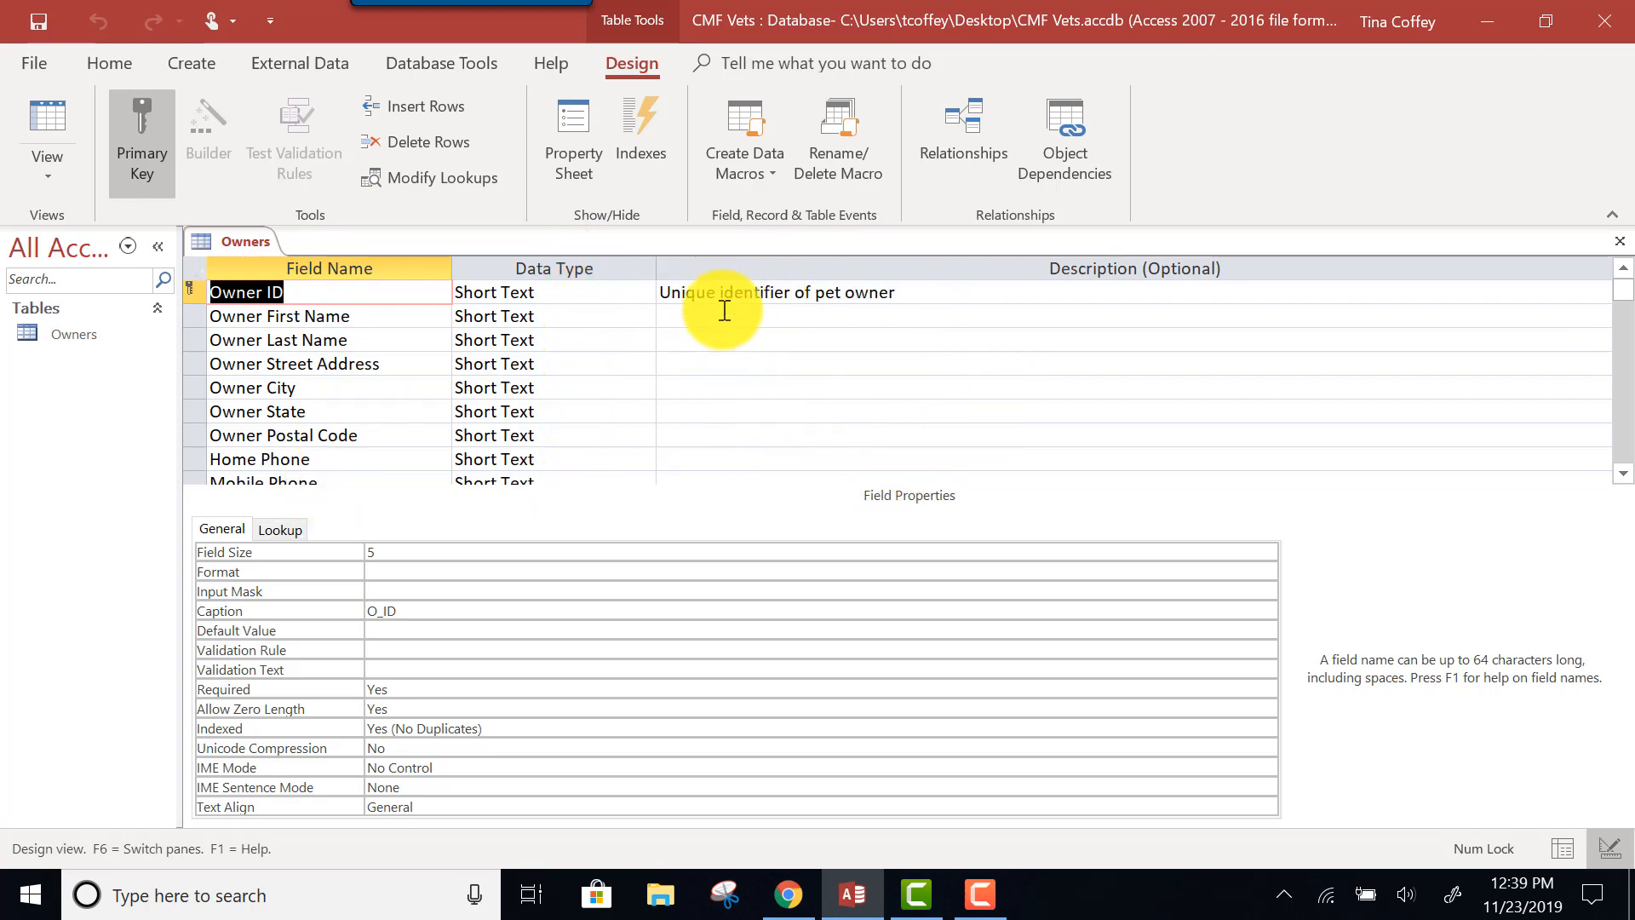
Review data types and field sizes of Owner Last Name through Home Phone.
{"action": "left_click", "coordinate": [264, 342]}
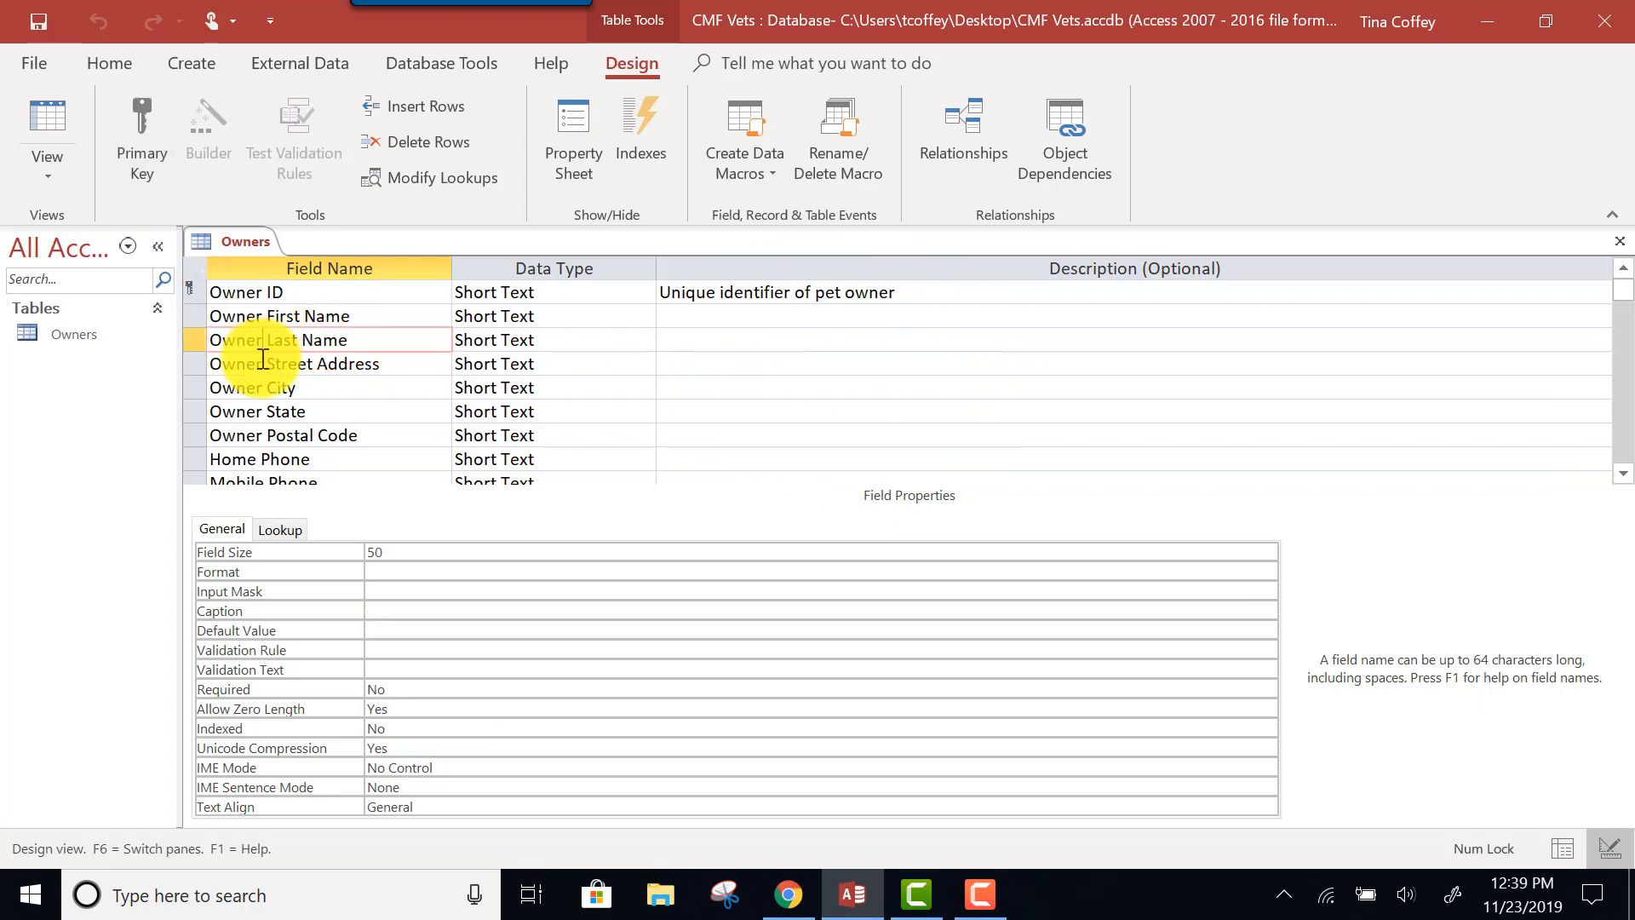
{"action": "left_click", "coordinate": [263, 362]}
{"action": "left_click", "coordinate": [394, 567]}
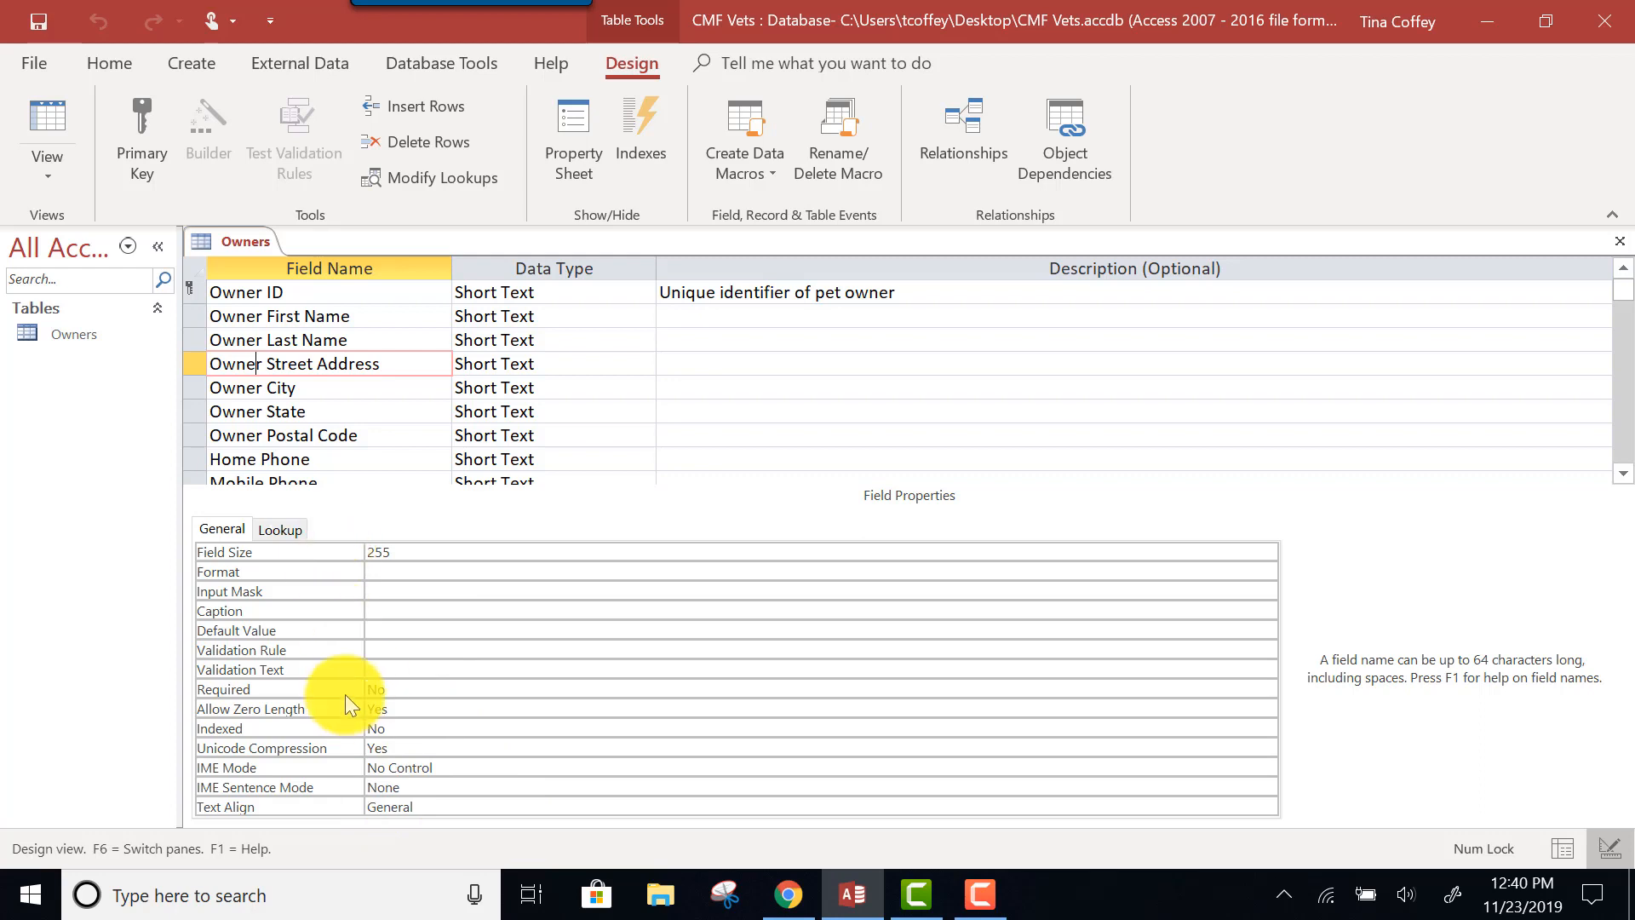
{"action": "left_click", "coordinate": [530, 364]}
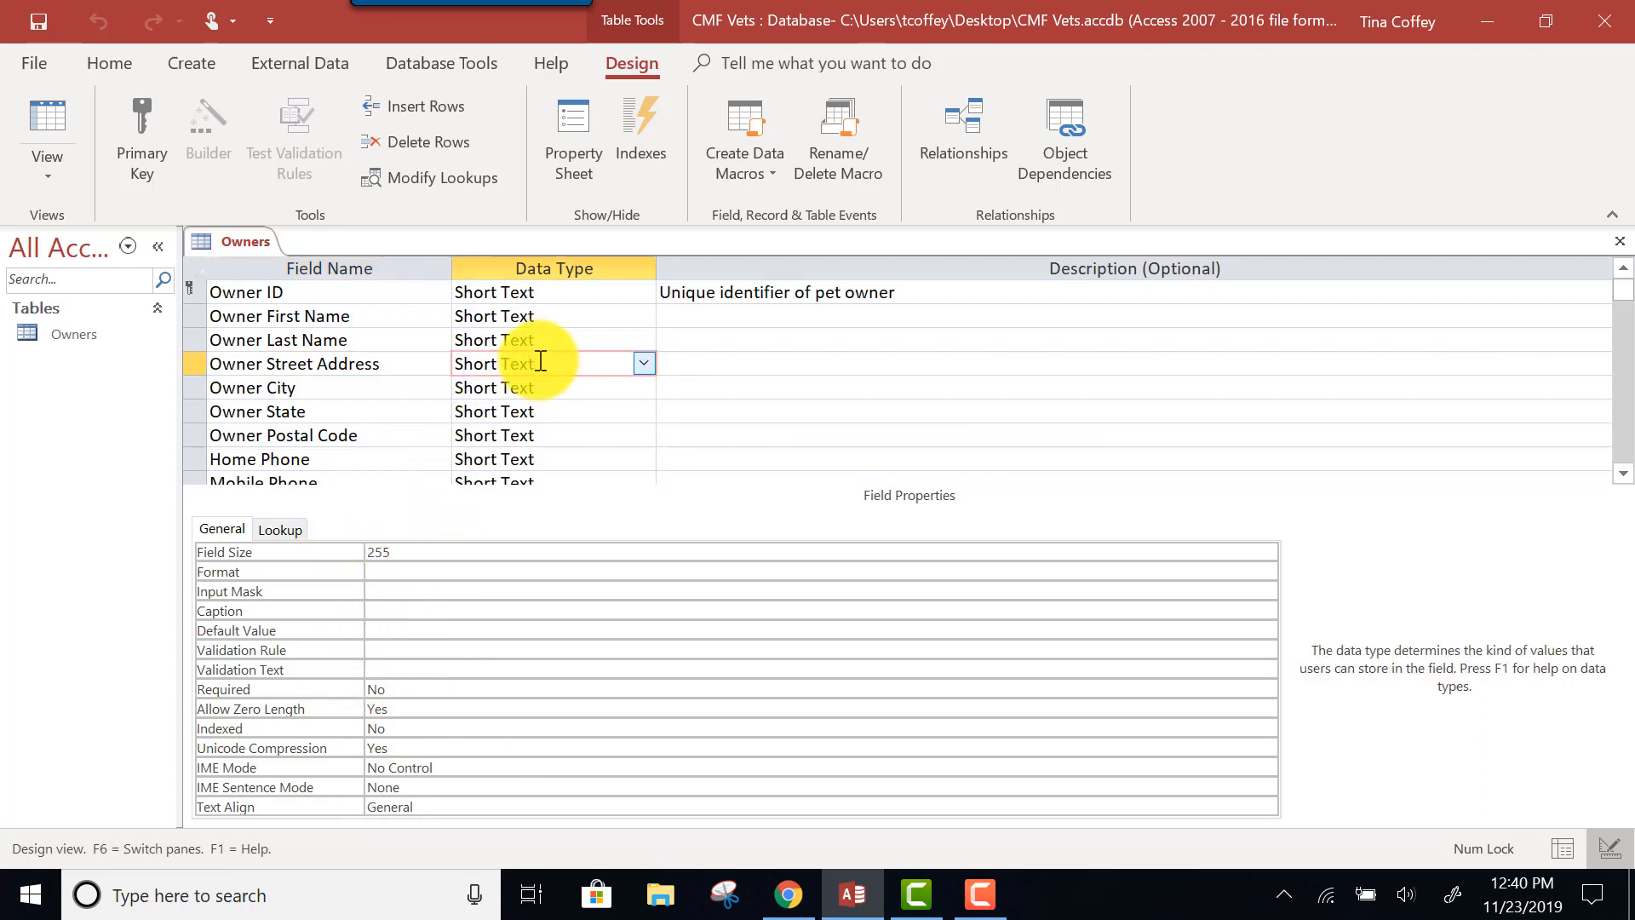
{"action": "left_click", "coordinate": [643, 363]}
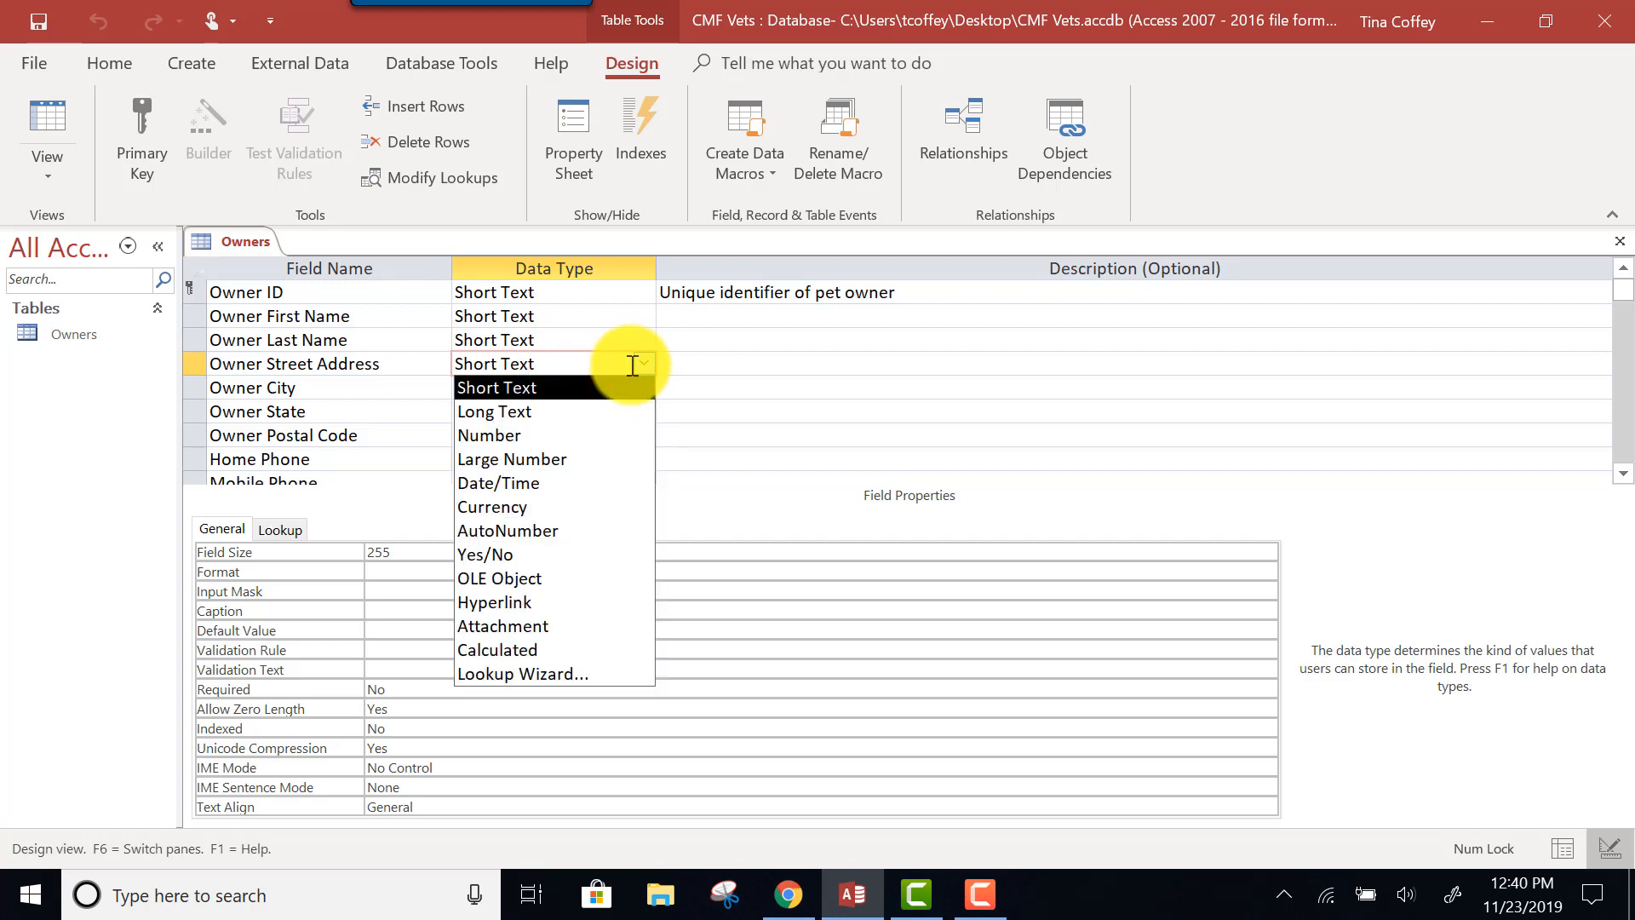
{"action": "left_click", "coordinate": [823, 293]}
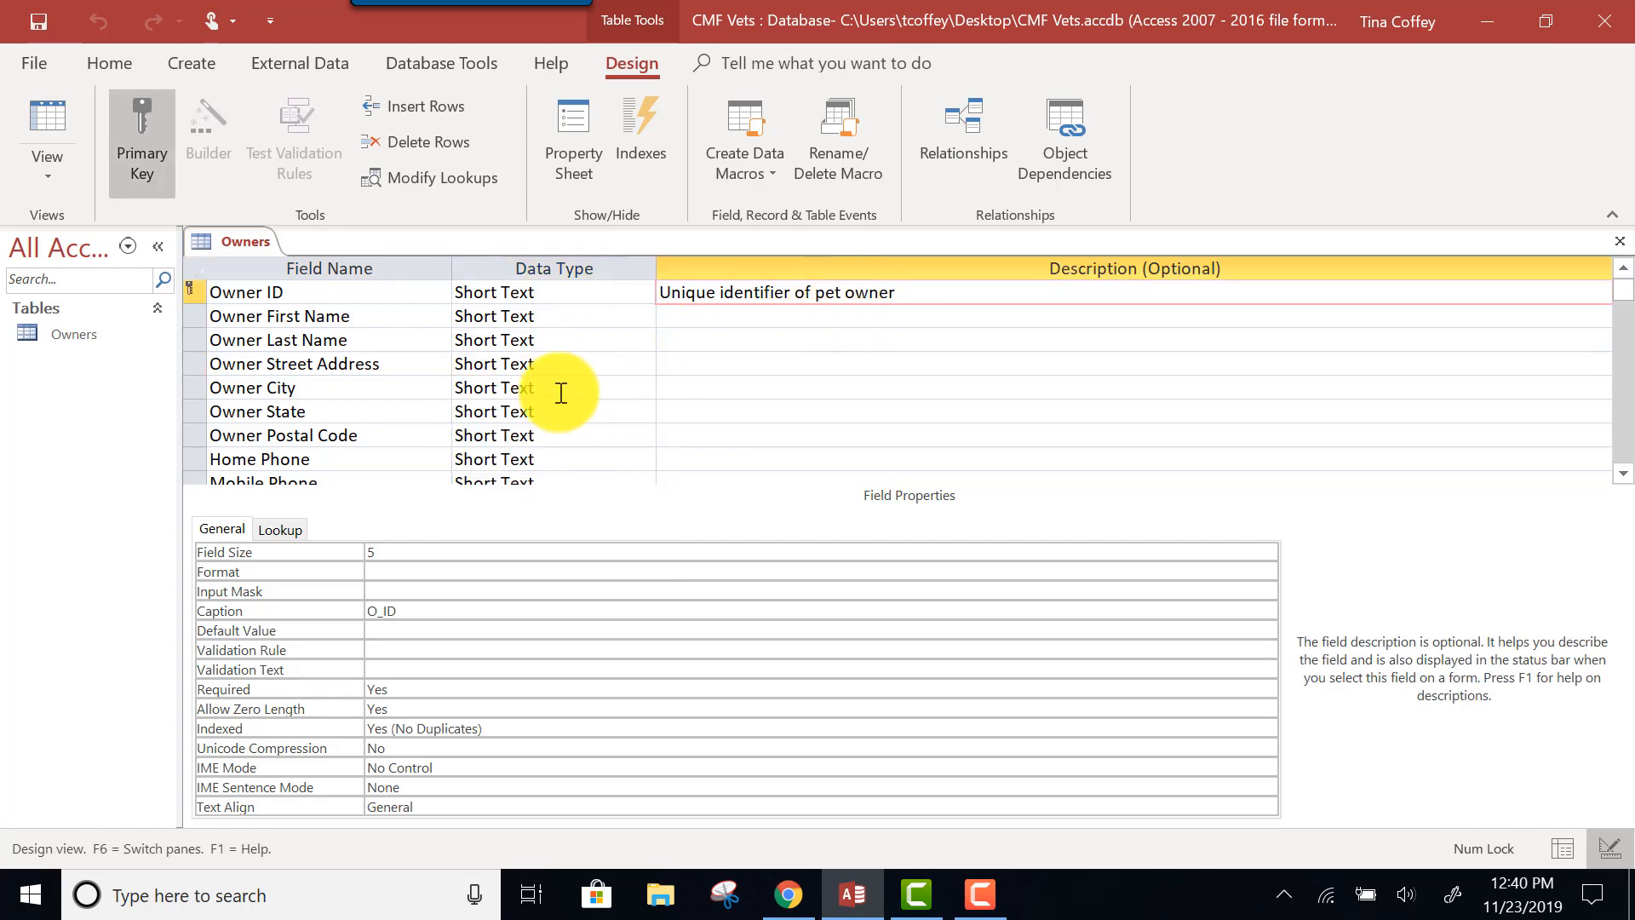
{"action": "left_click", "coordinate": [356, 413]}
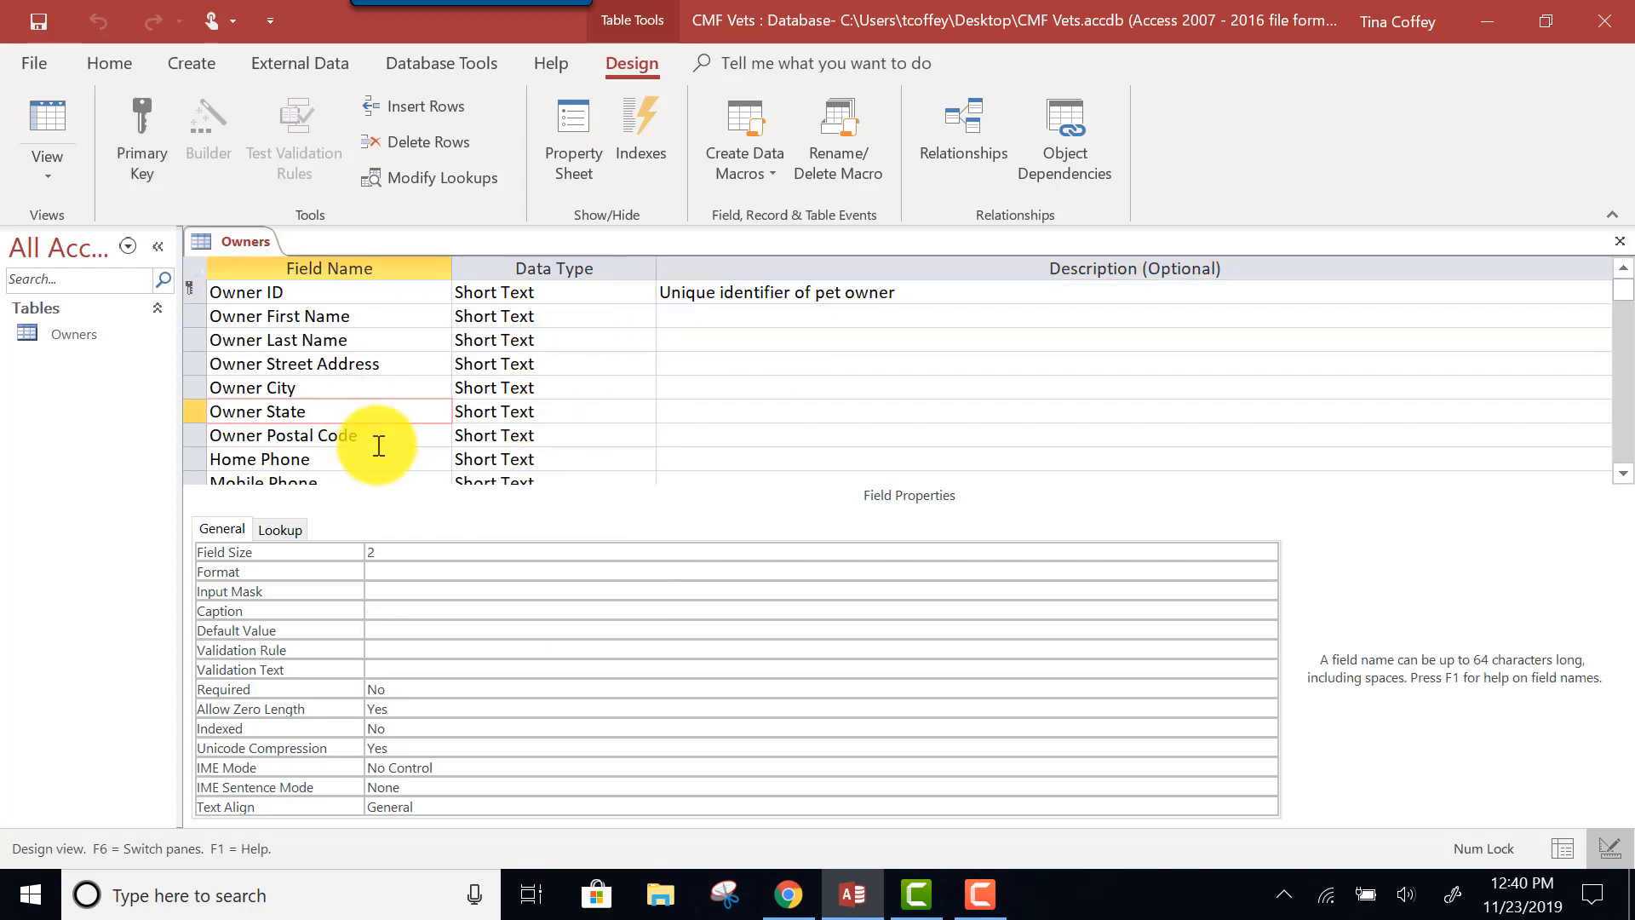
{"action": "left_click", "coordinate": [385, 442]}
{"action": "left_click", "coordinate": [372, 457]}
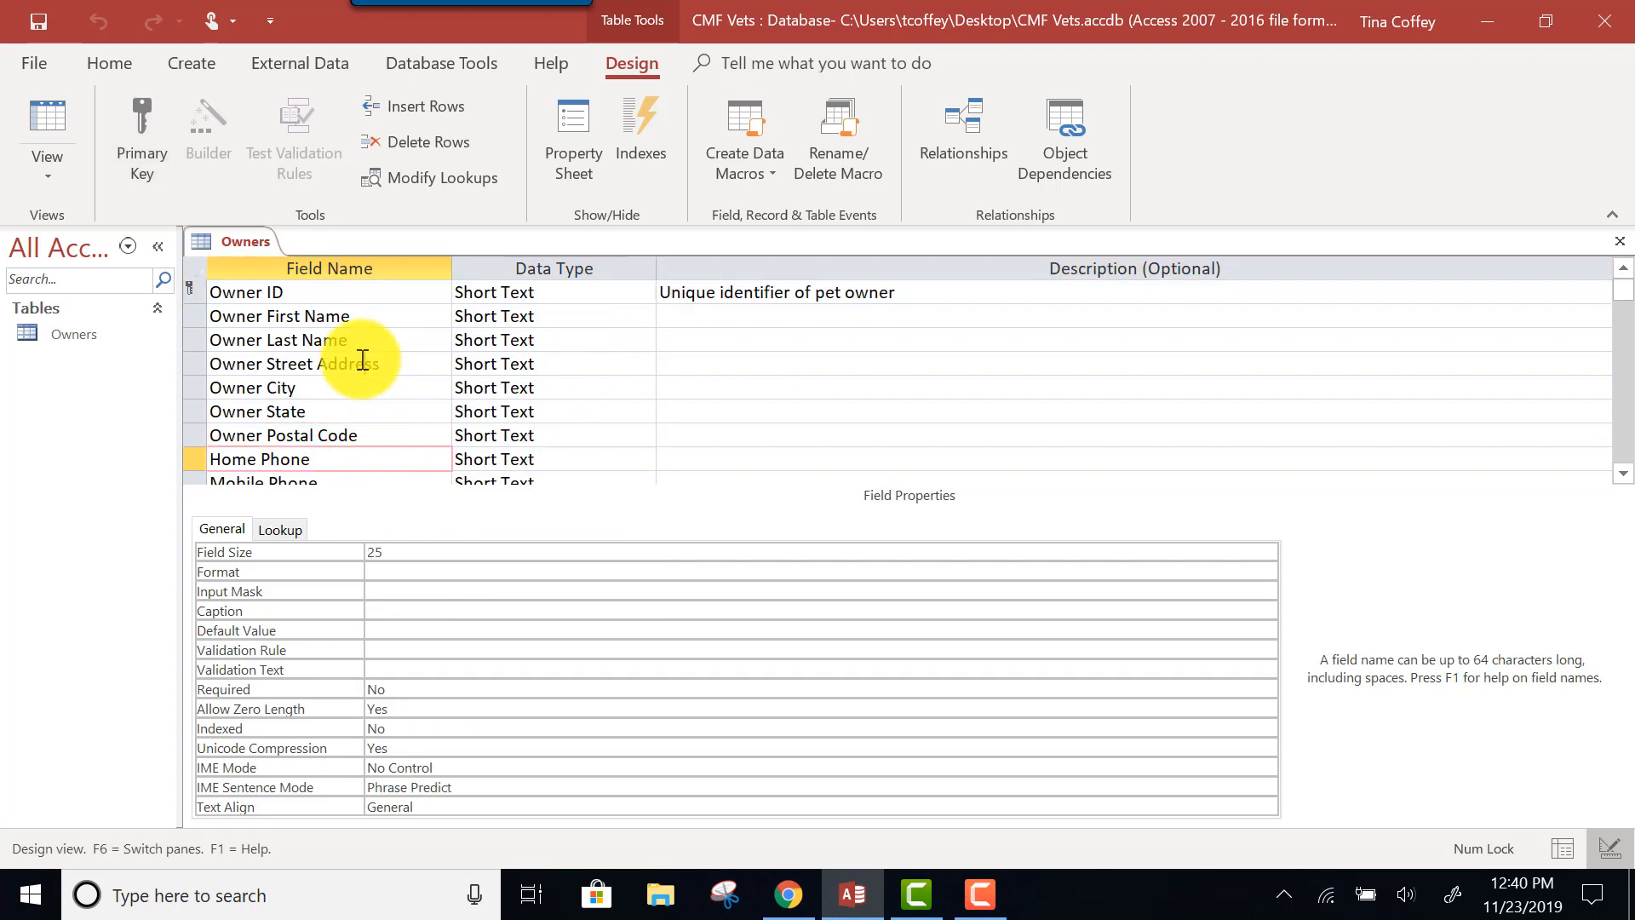
{"action": "left_click", "coordinate": [363, 360]}
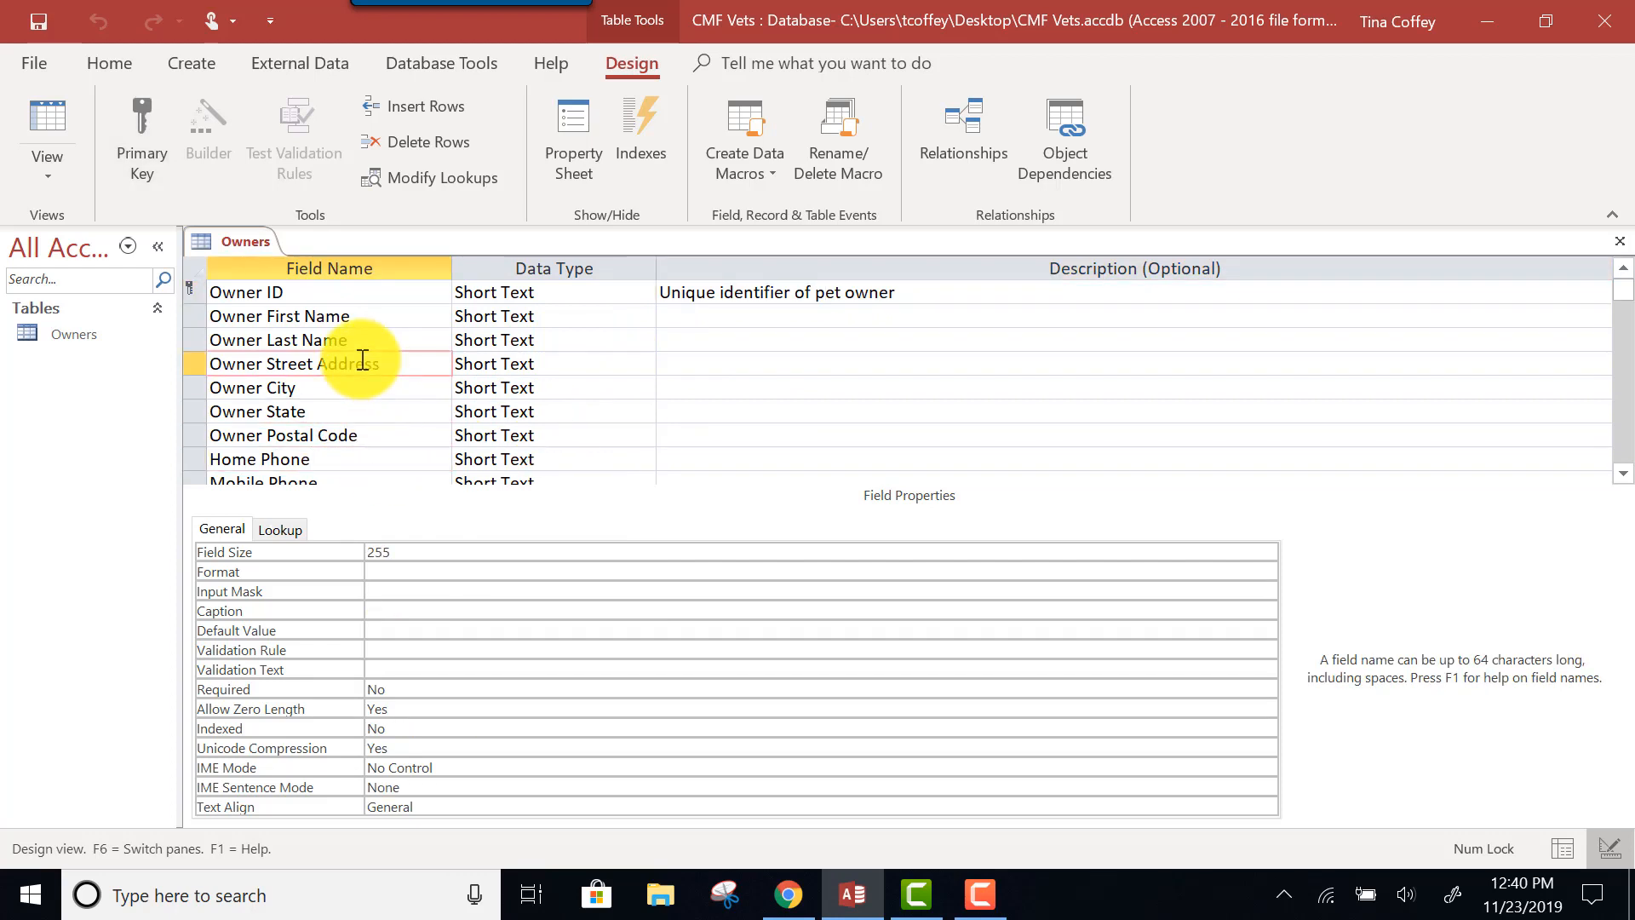
Toggle Primary Key off and back on for Owner ID so it remains the key.
{"action": "left_click", "coordinate": [217, 293]}
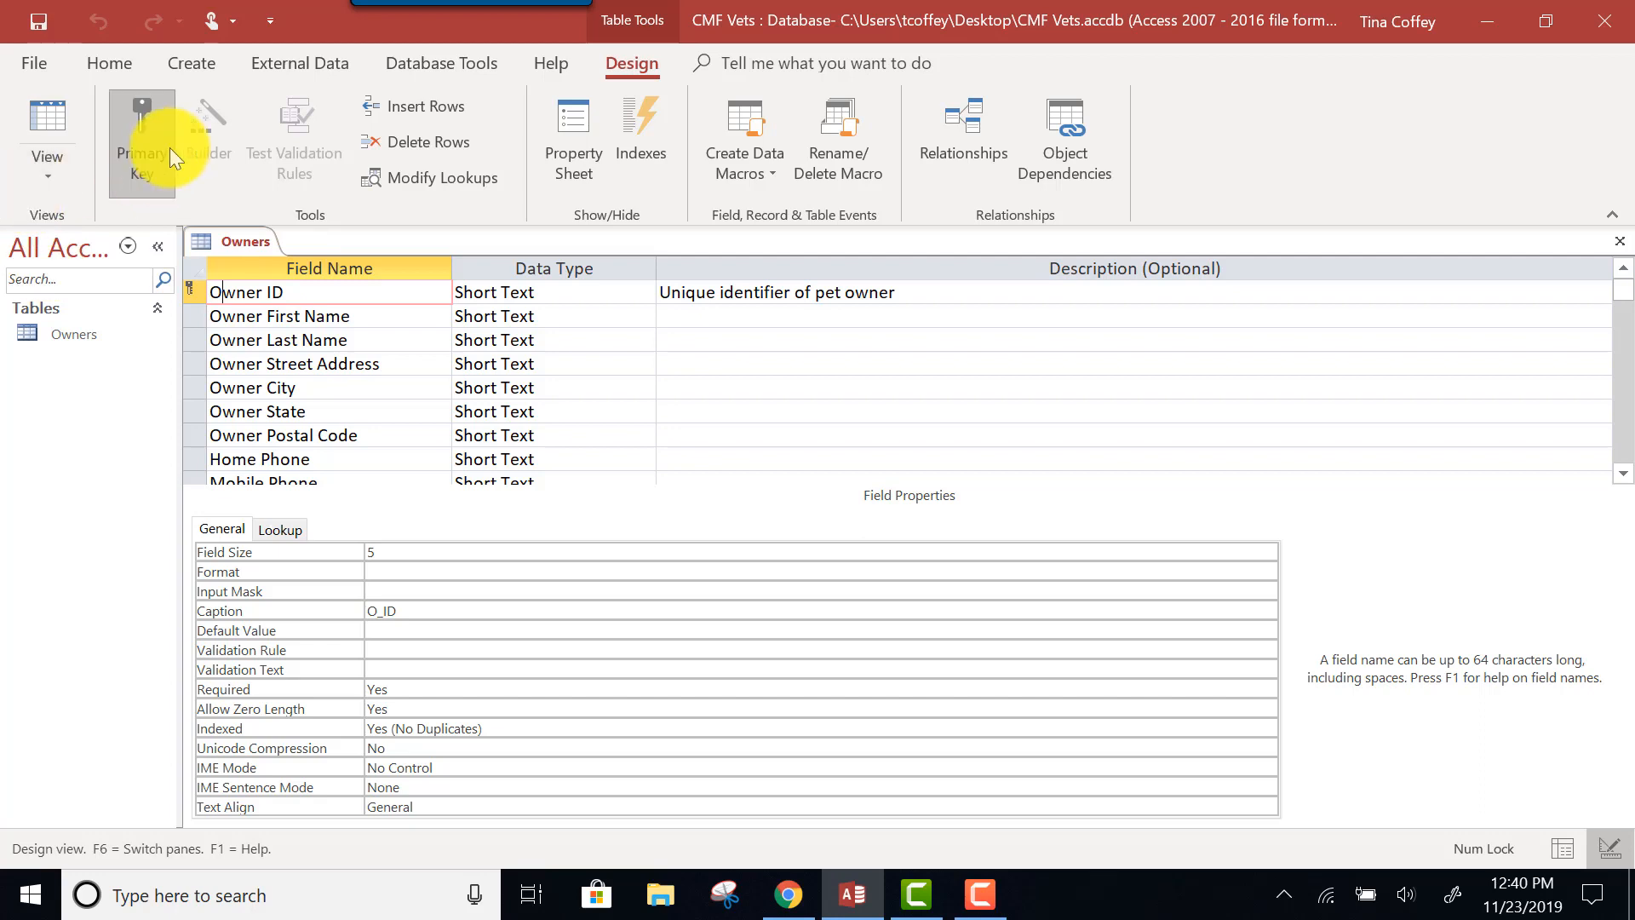
{"action": "left_click", "coordinate": [148, 128]}
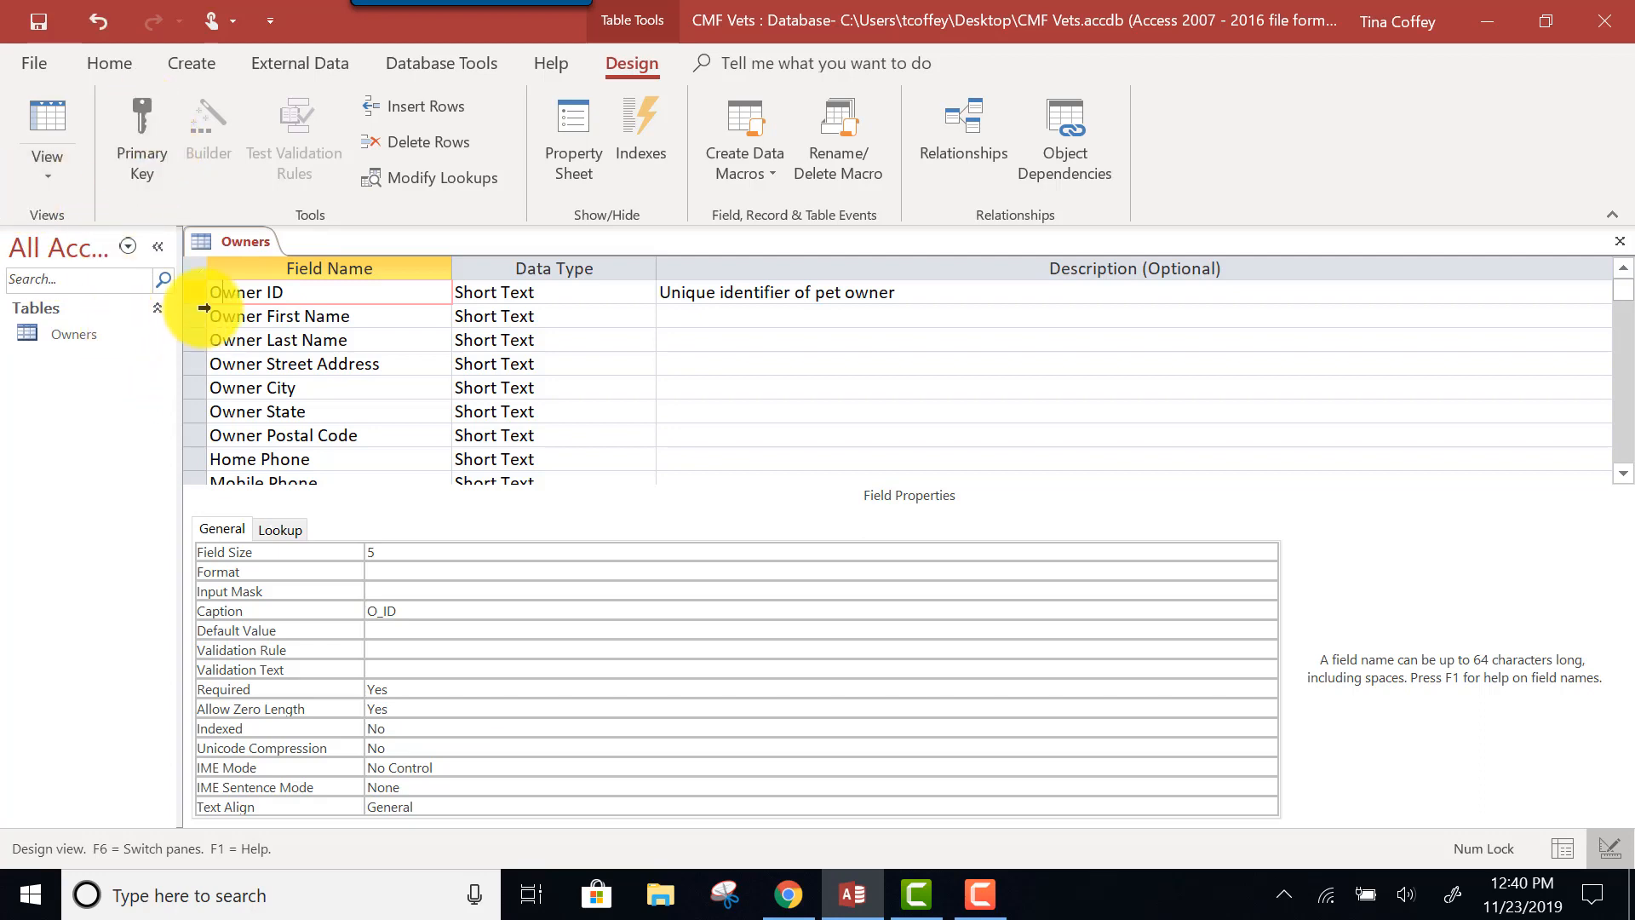
{"action": "left_click", "coordinate": [128, 142]}
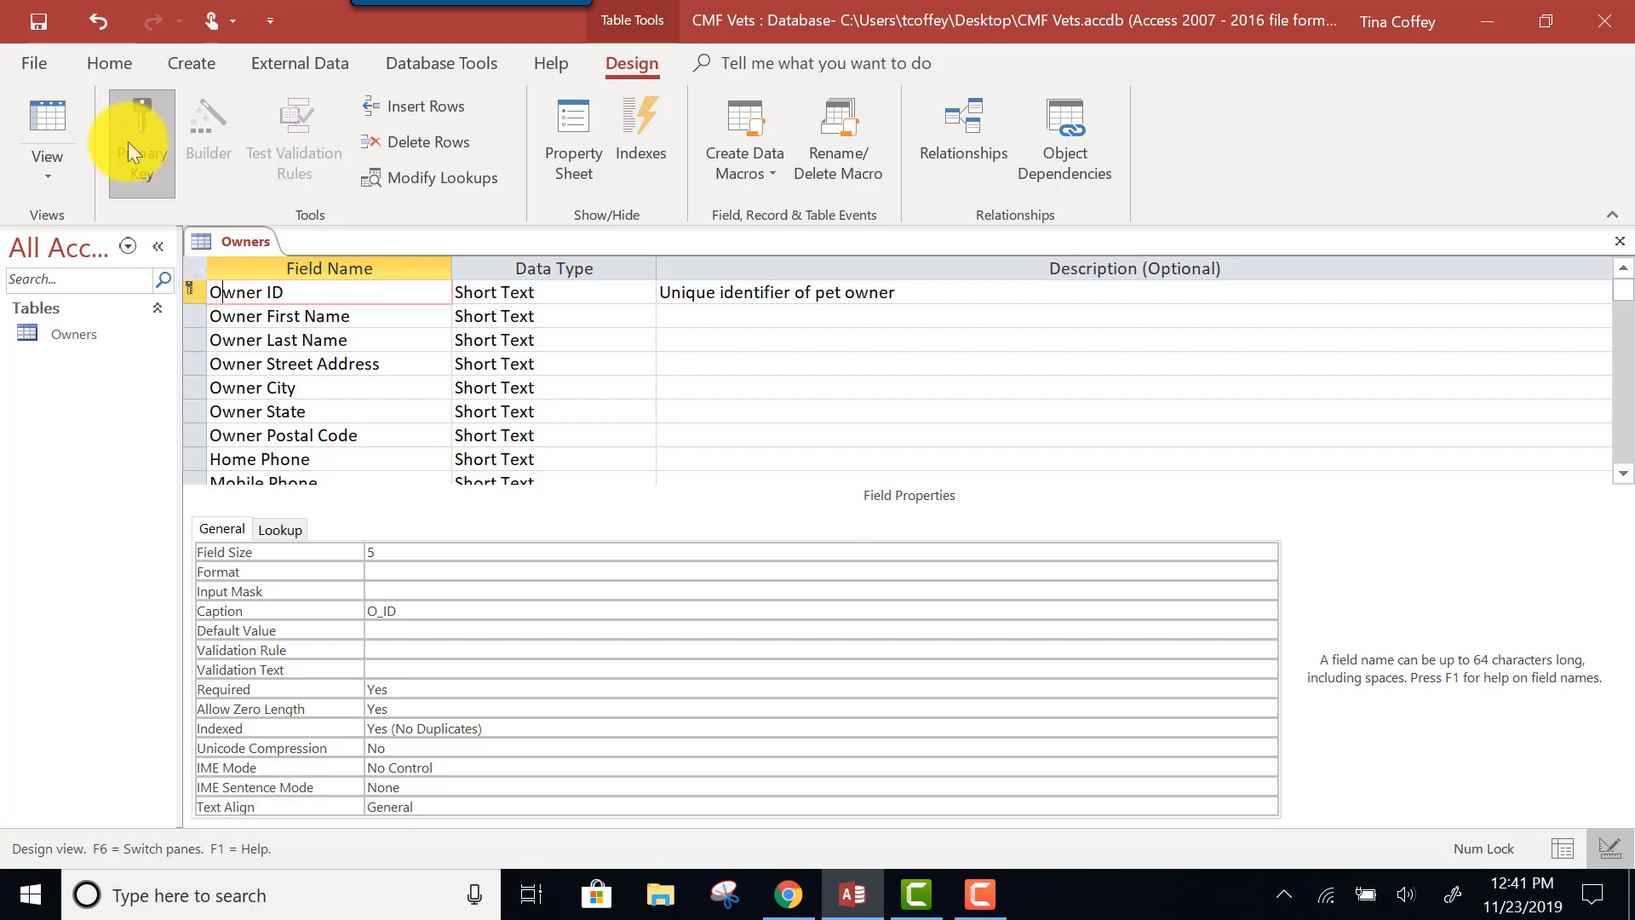
Close and save the Owners design, then reopen Owners in Datasheet View.
{"action": "left_click", "coordinate": [1621, 242]}
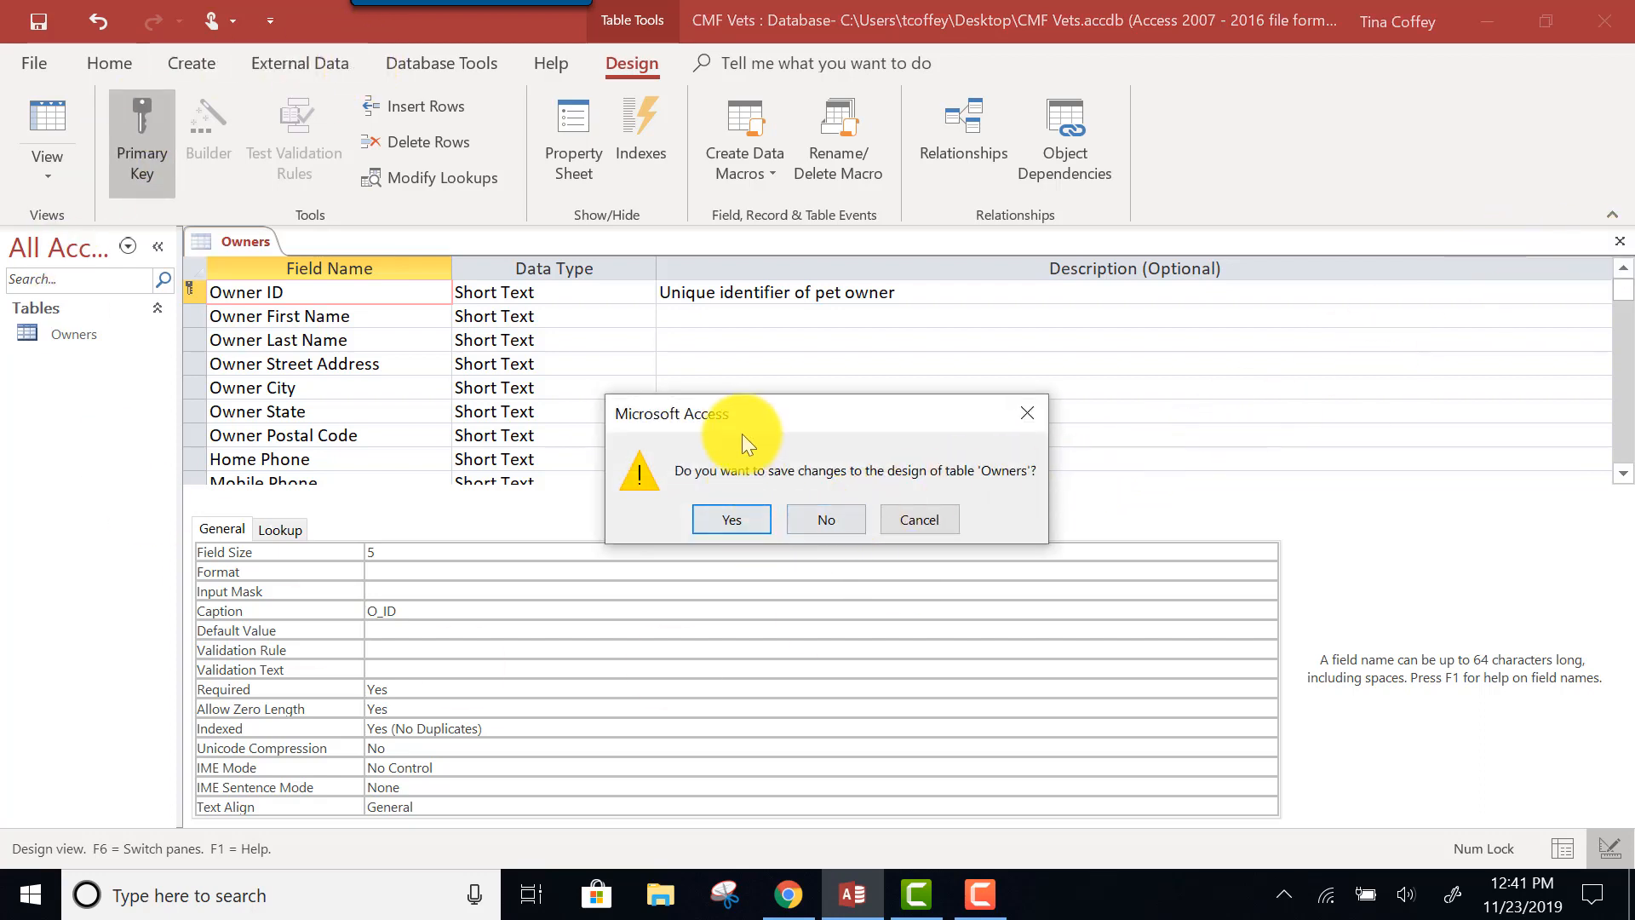
{"action": "left_click", "coordinate": [717, 514]}
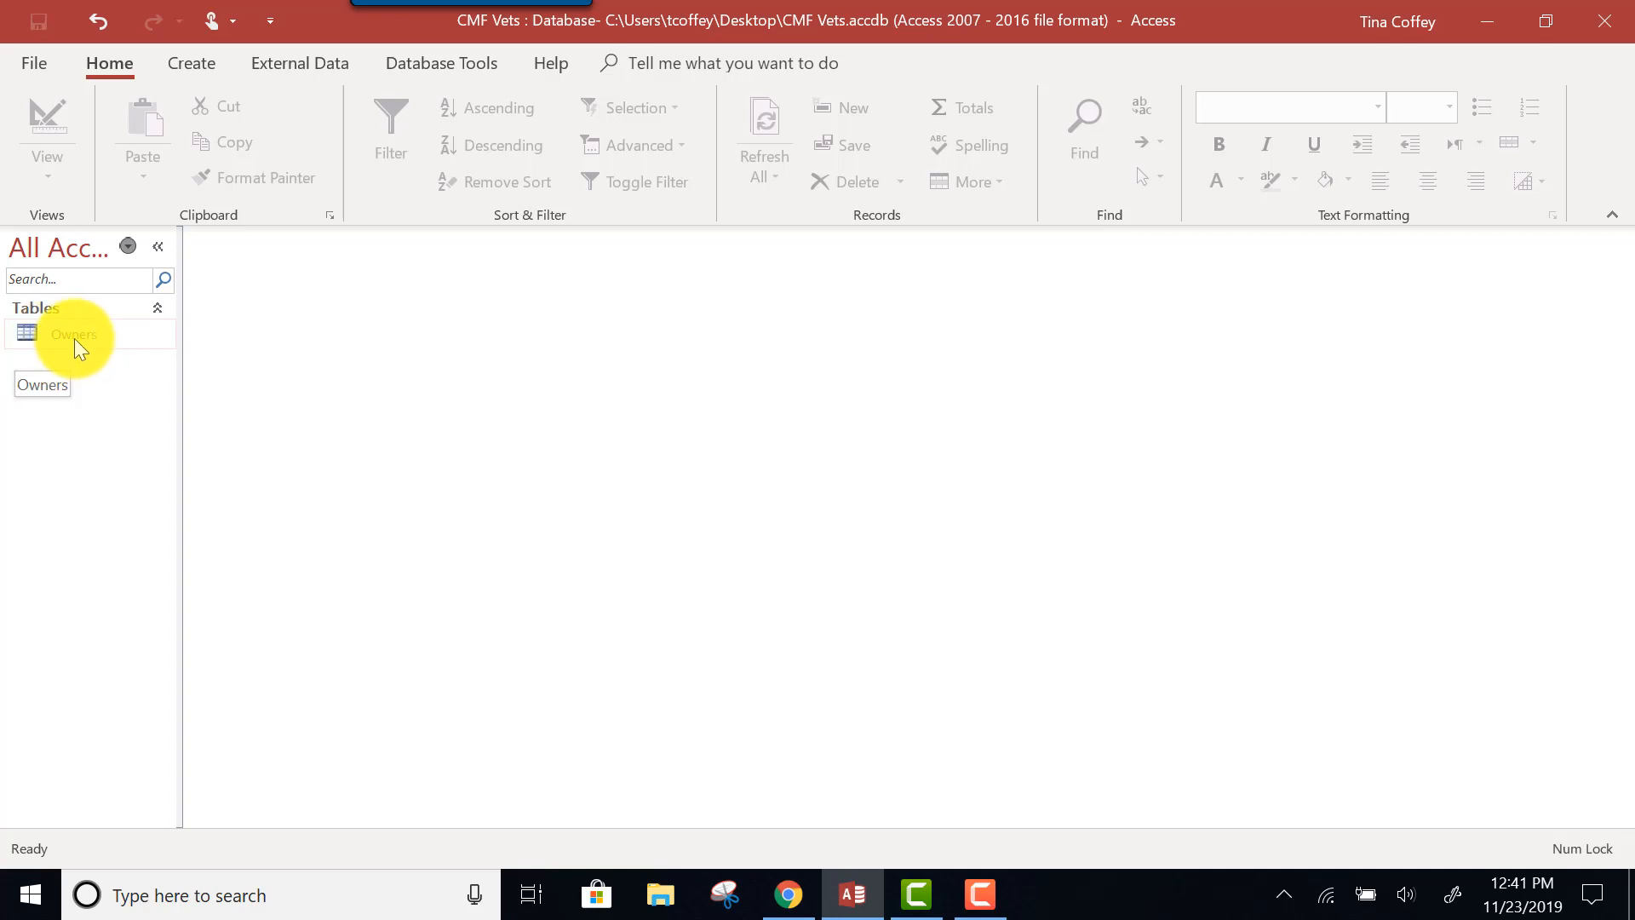
{"action": "double_click", "coordinate": [74, 339]}
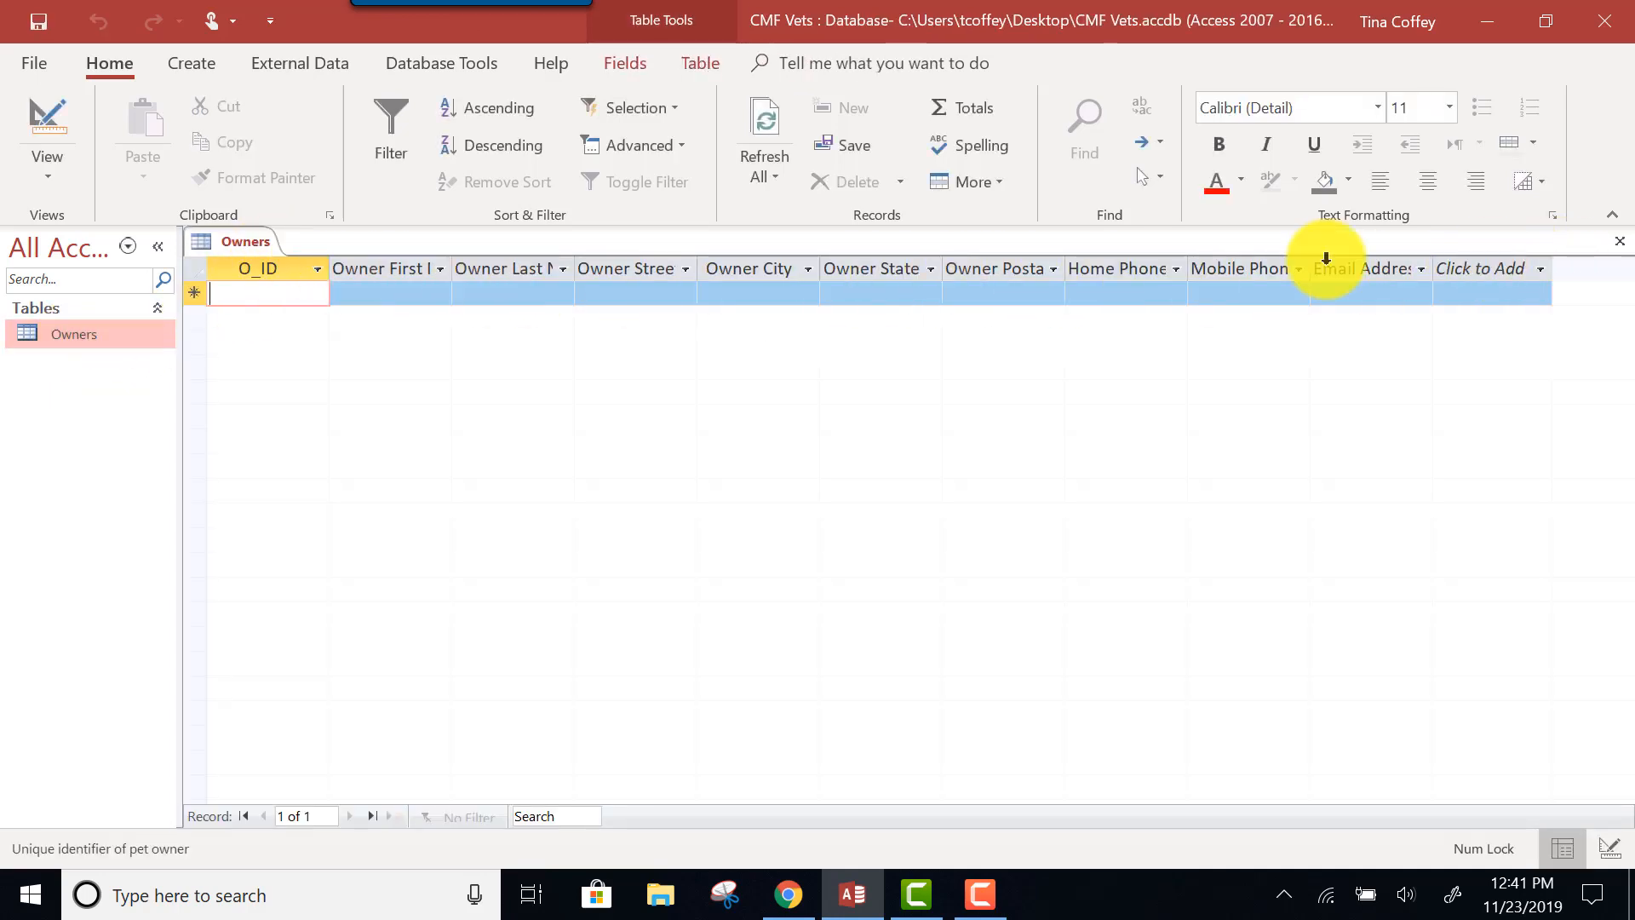
{"action": "left_click", "coordinate": [76, 177]}
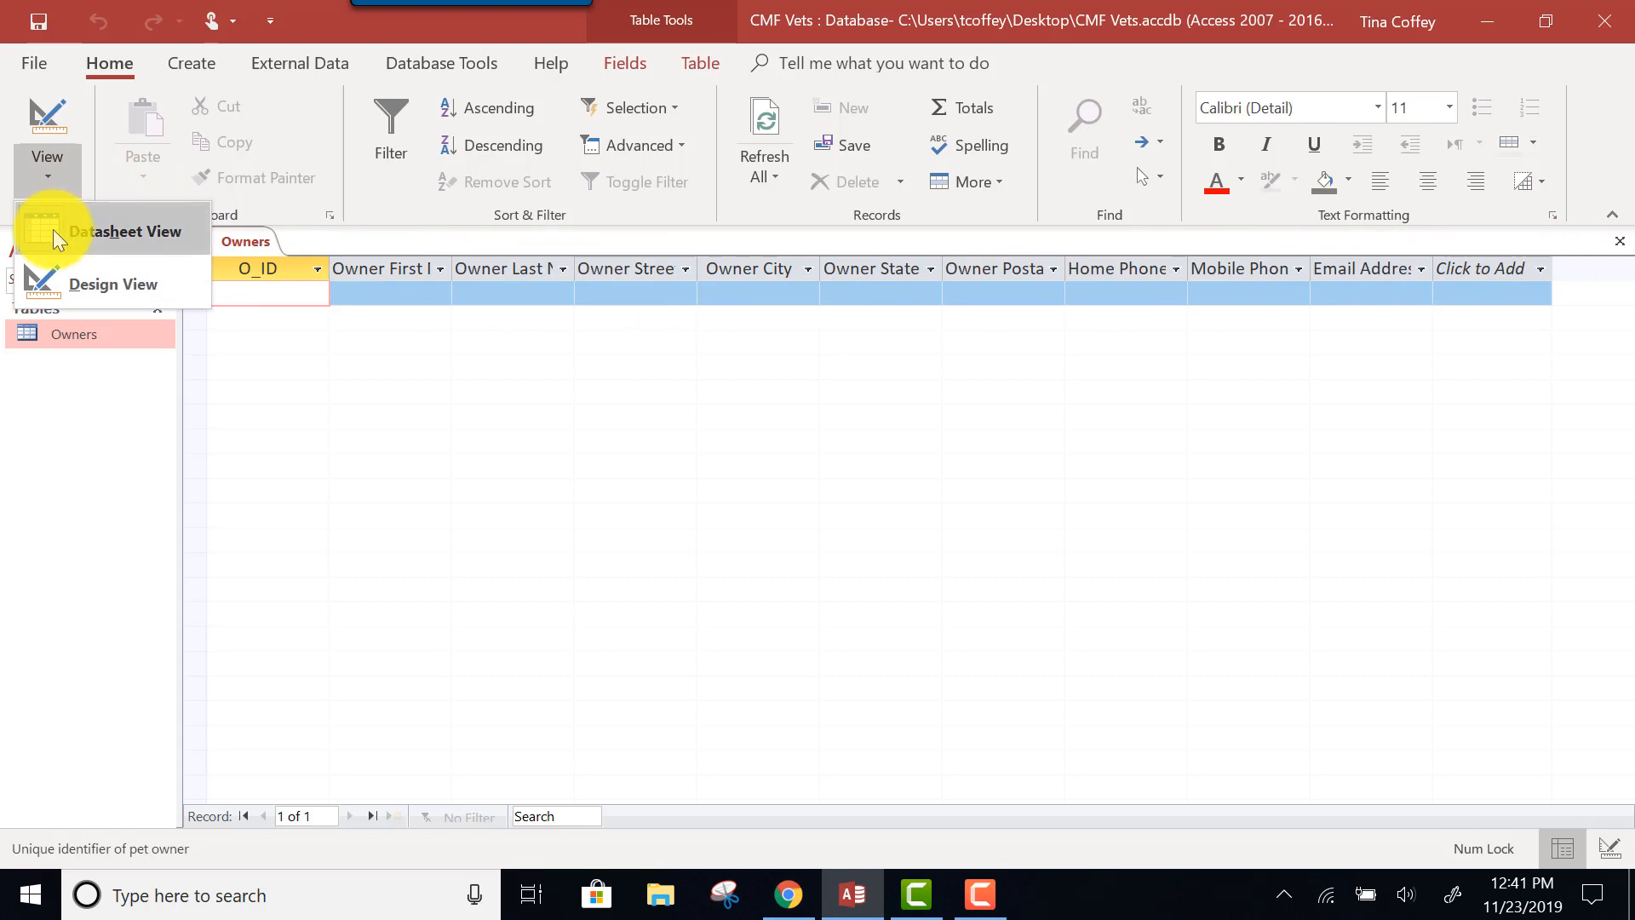
{"action": "left_click", "coordinate": [55, 166]}
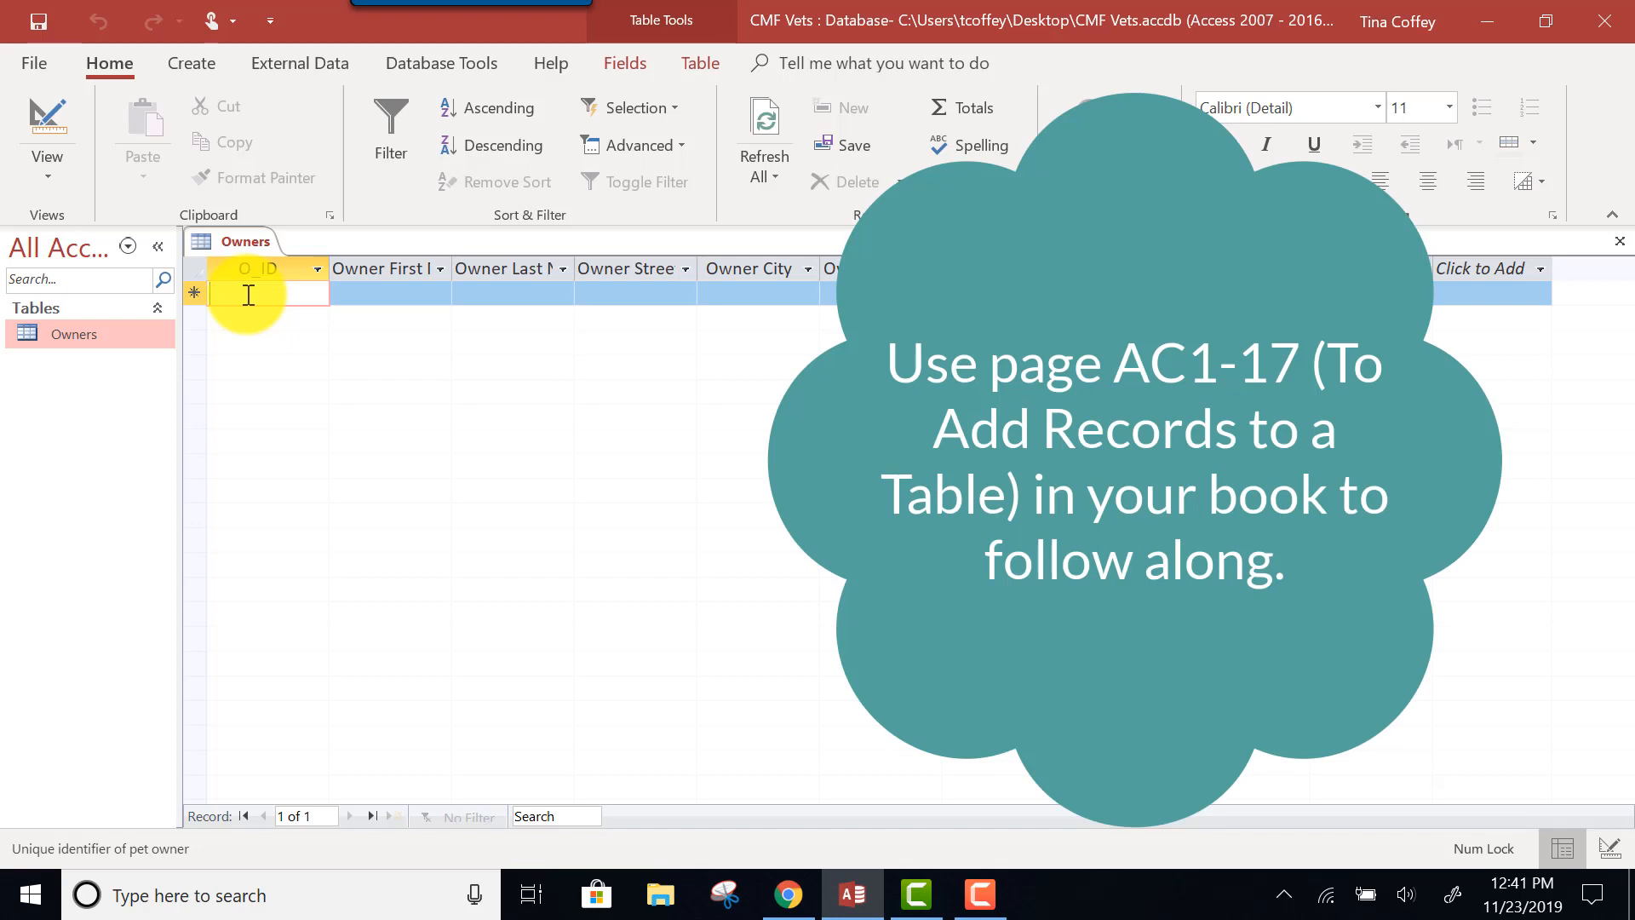
Enter owner O-1 with the owner's first and last name and full street address, city, state and ZIP.
{"action": "type", "text": "O"}
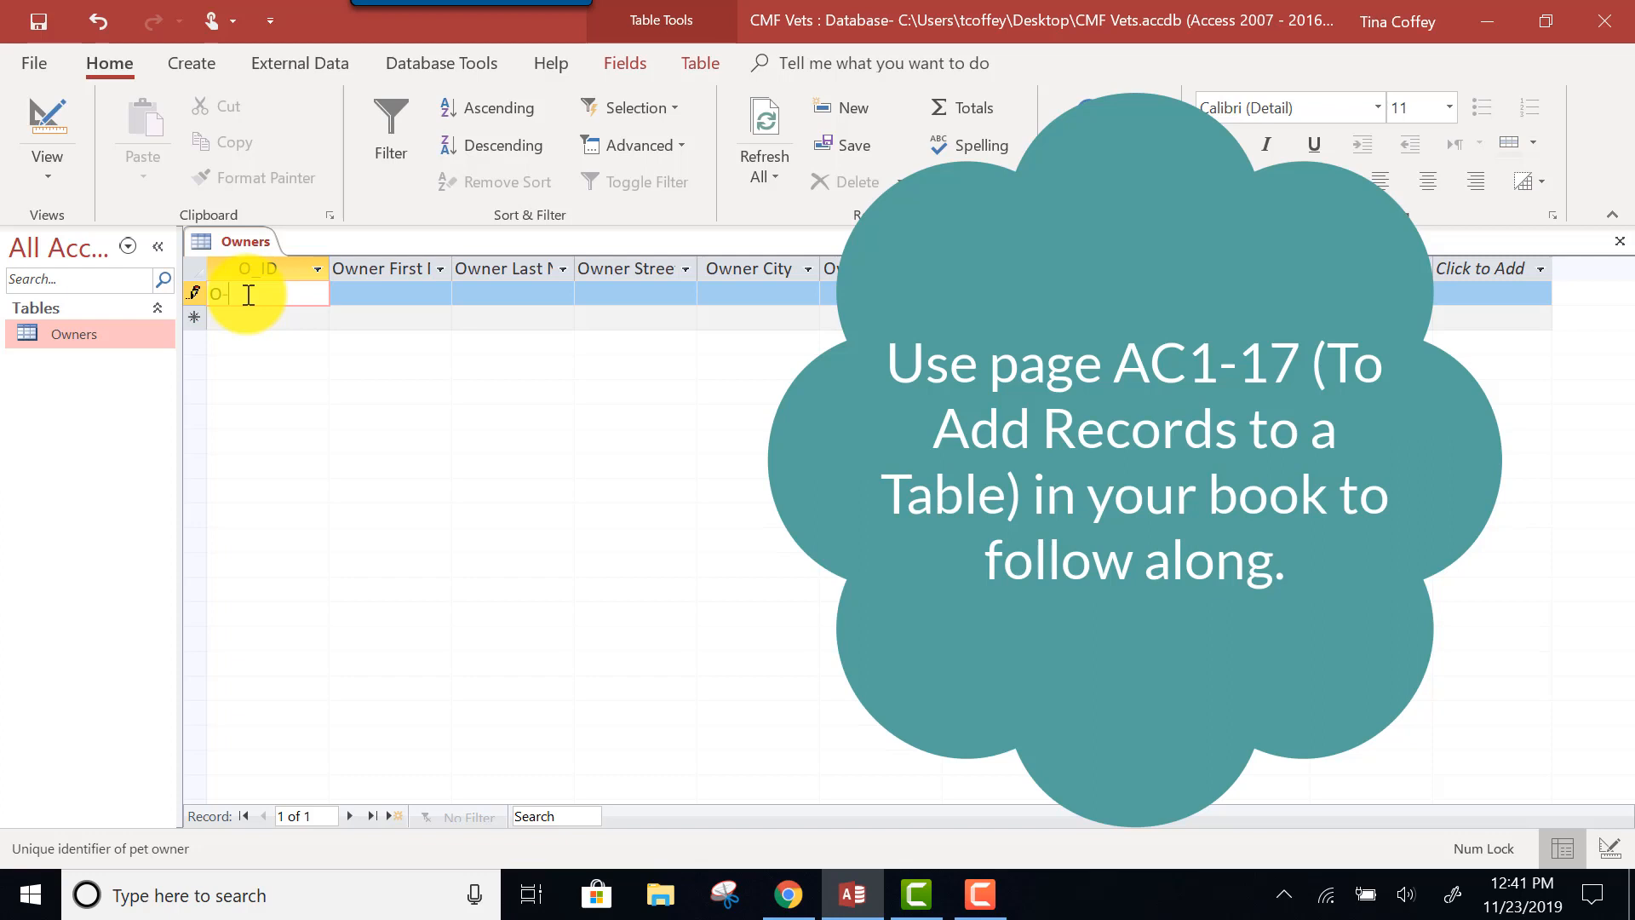
{"action": "type", "text": "-1"}
{"action": "key", "text": "Tab"}
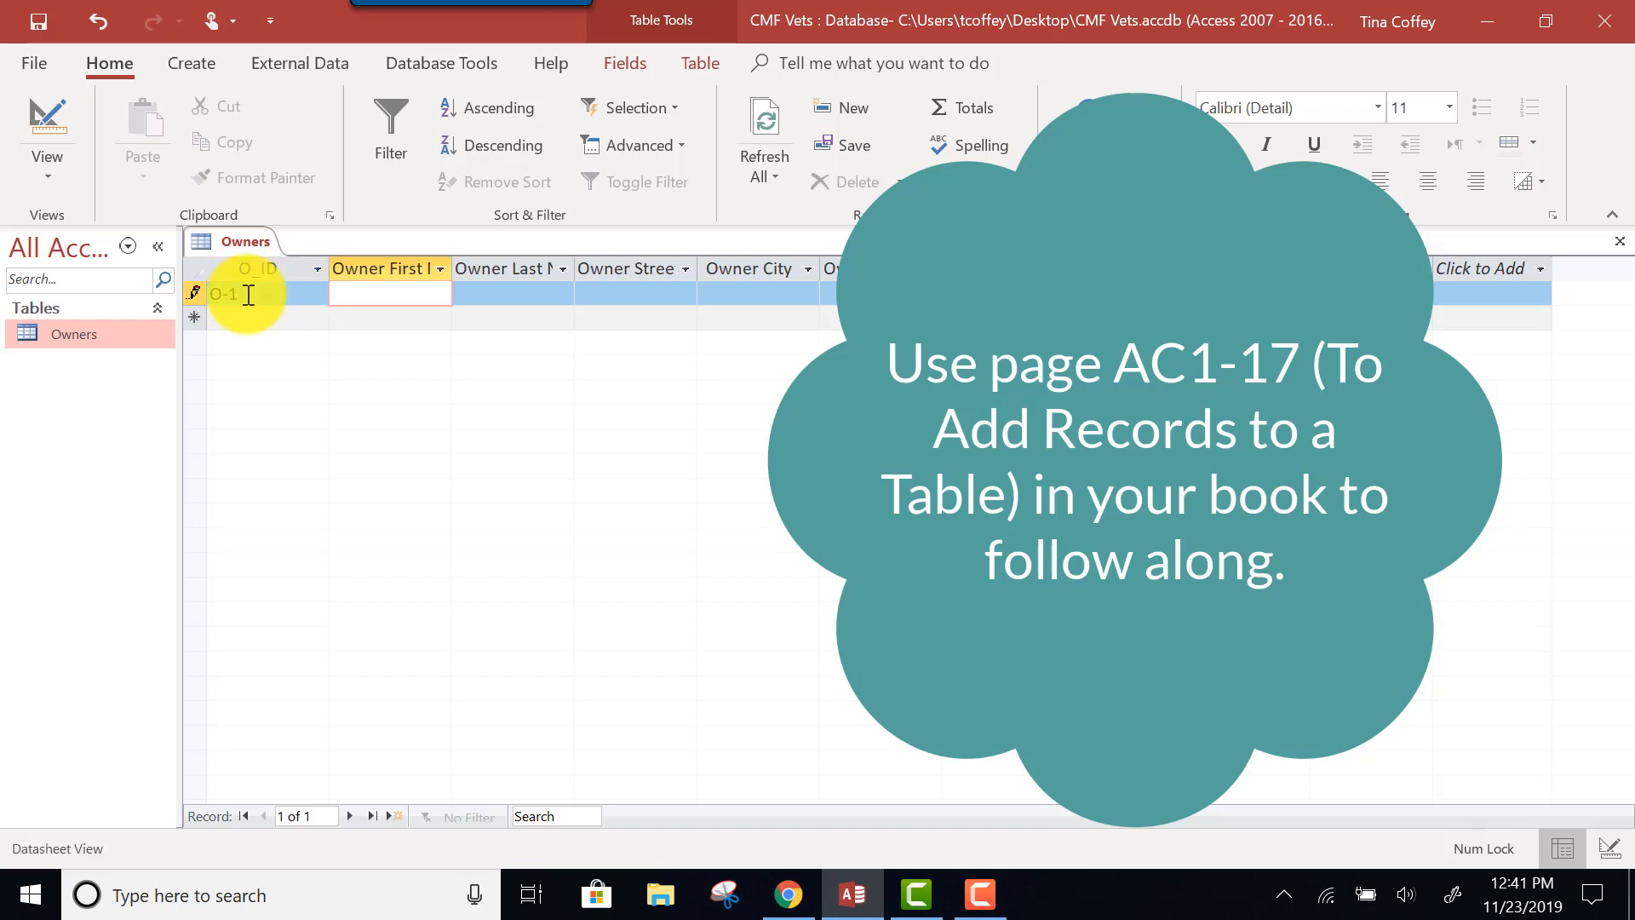
{"action": "key", "text": "Tab"}
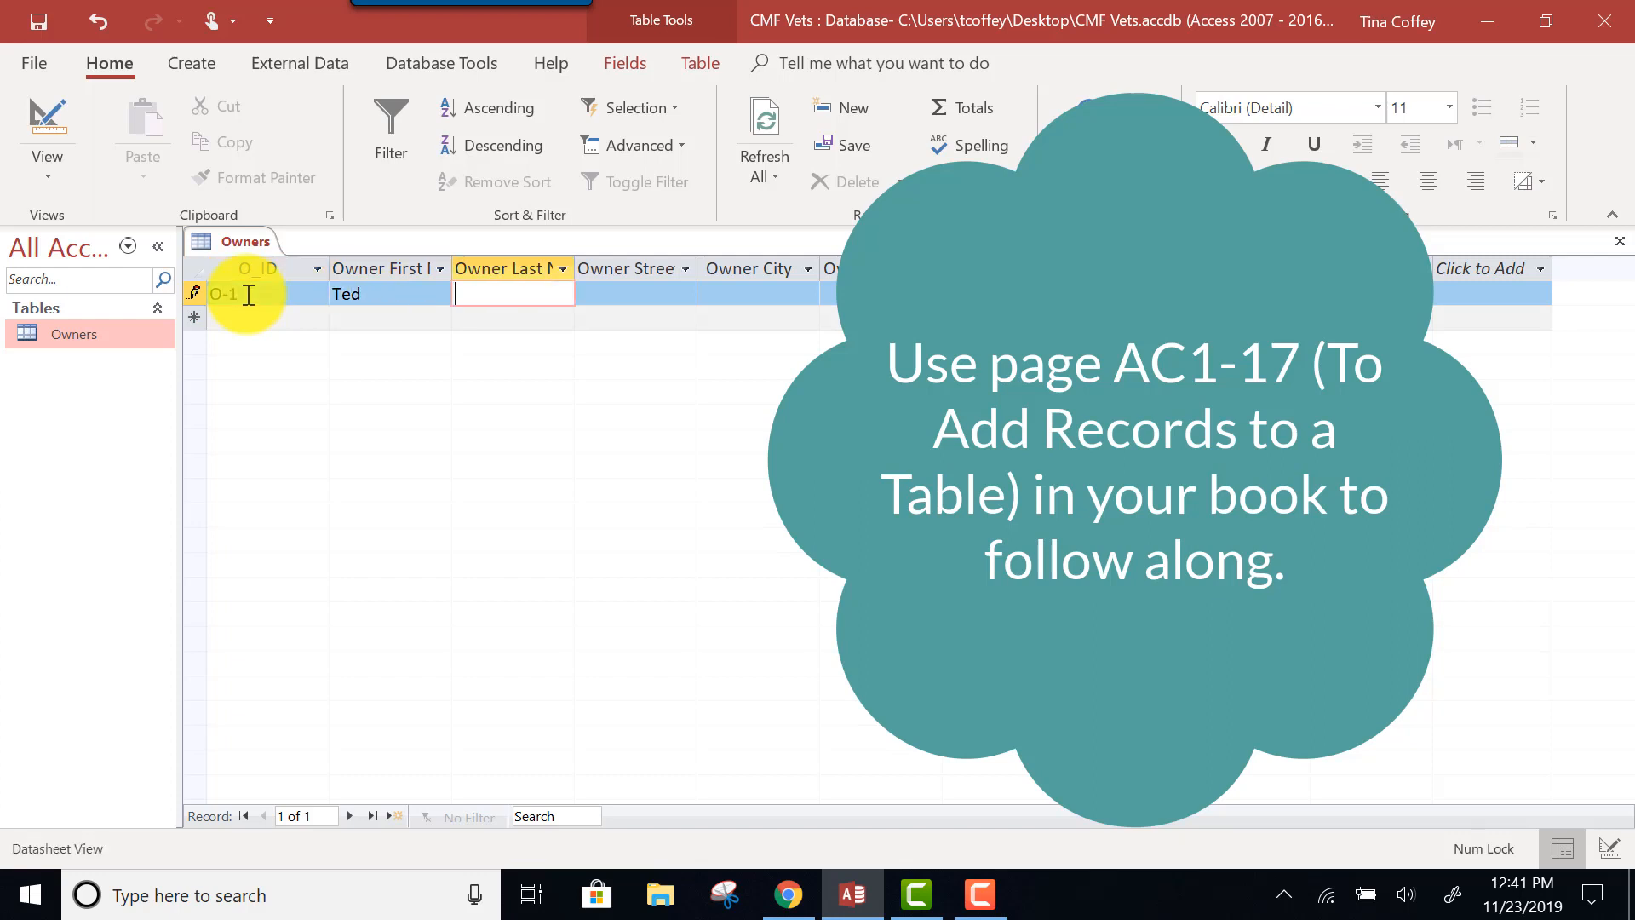
{"action": "key", "text": "Tab"}
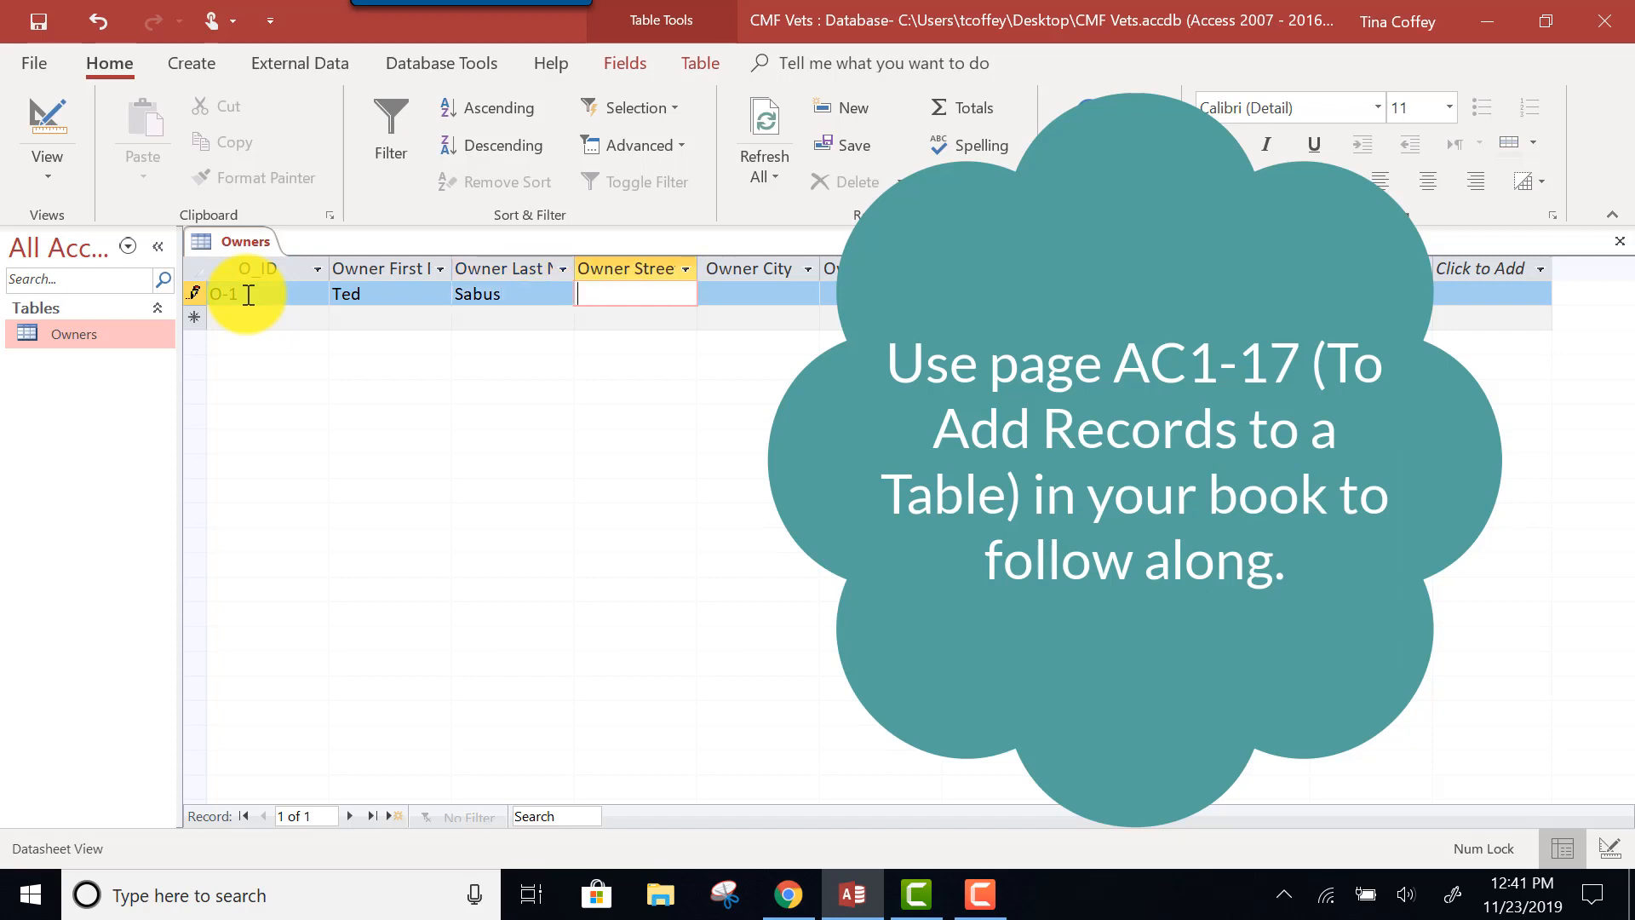
{"action": "key", "text": "Tab"}
{"action": "type", "text": "Dolores"}
{"action": "key", "text": "Tab"}
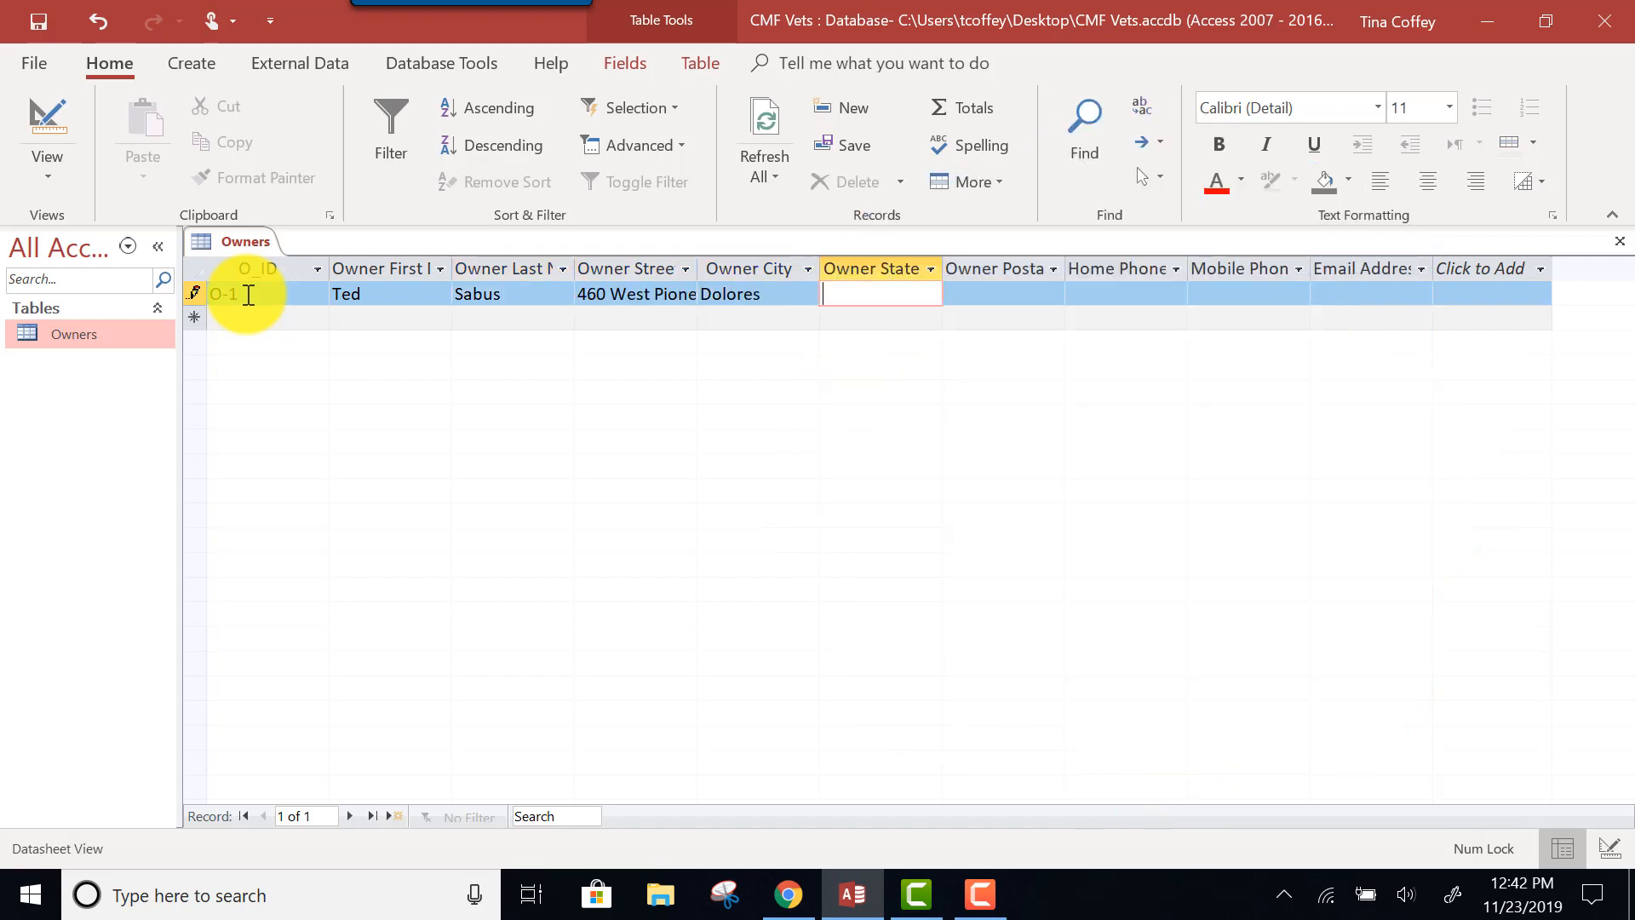
{"action": "type", "text": "CO"}
{"action": "key", "text": "Tab"}
{"action": "type", "text": "81323"}
Fill in O-1's home phone, mobile phone and e-mail address.
{"action": "key", "text": "Tab"}
{"action": "key", "text": "Tab"}
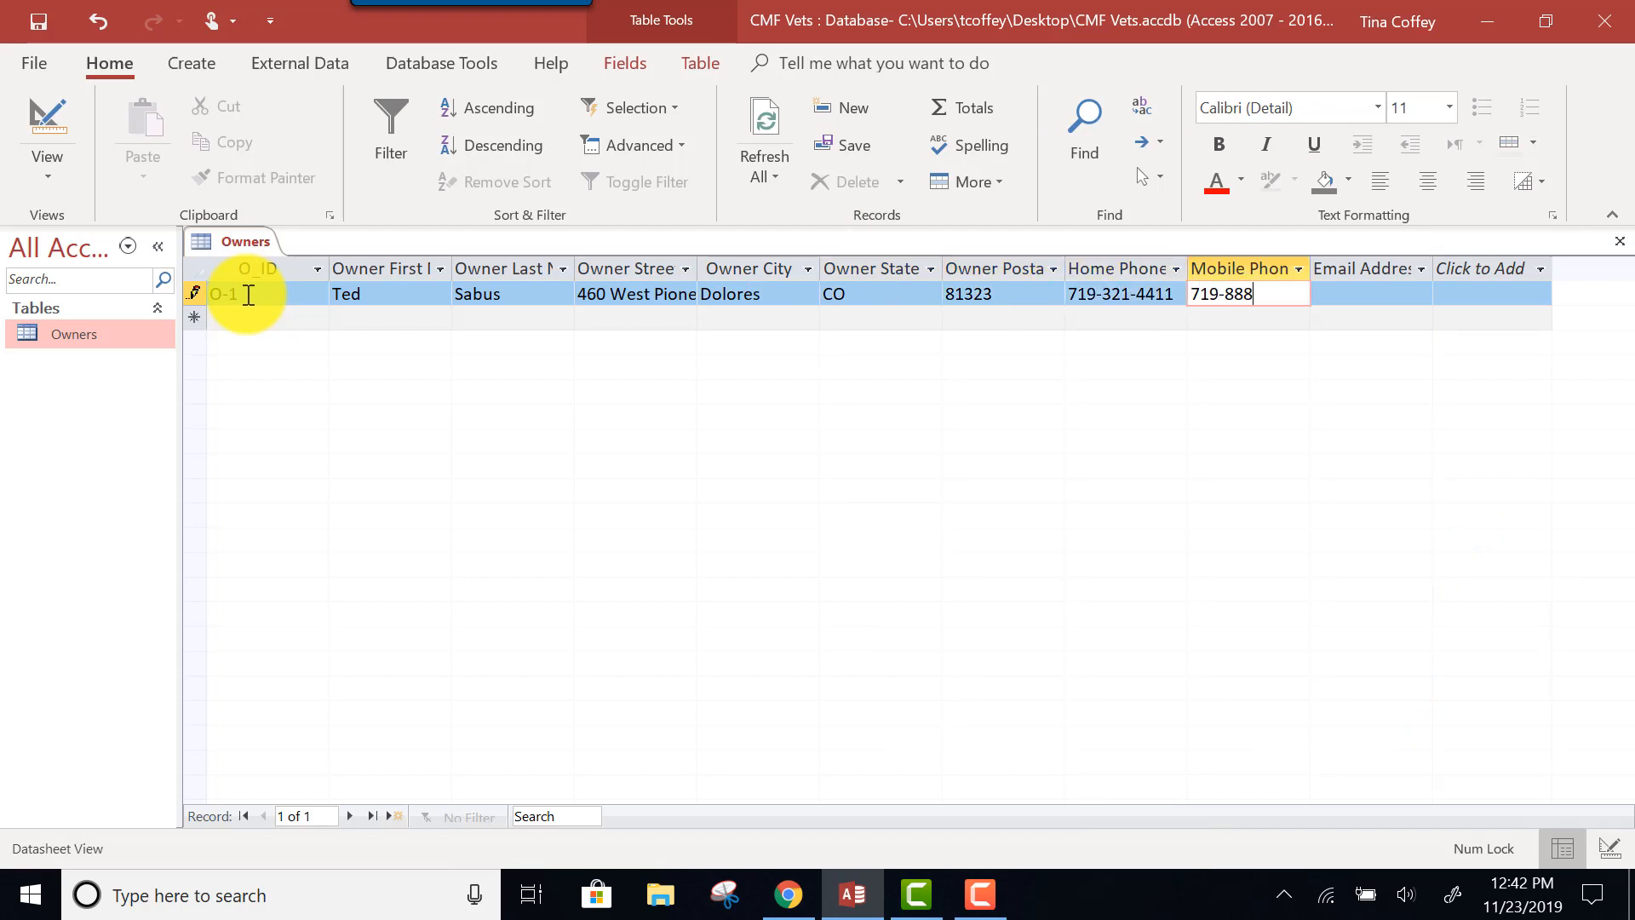
{"action": "key", "text": "Tab"}
{"action": "key", "text": "Tab"}
Enter owner O-2 with the owner's first and last name and full street address, city, state and ZIP.
{"action": "type", "text": "O-"}
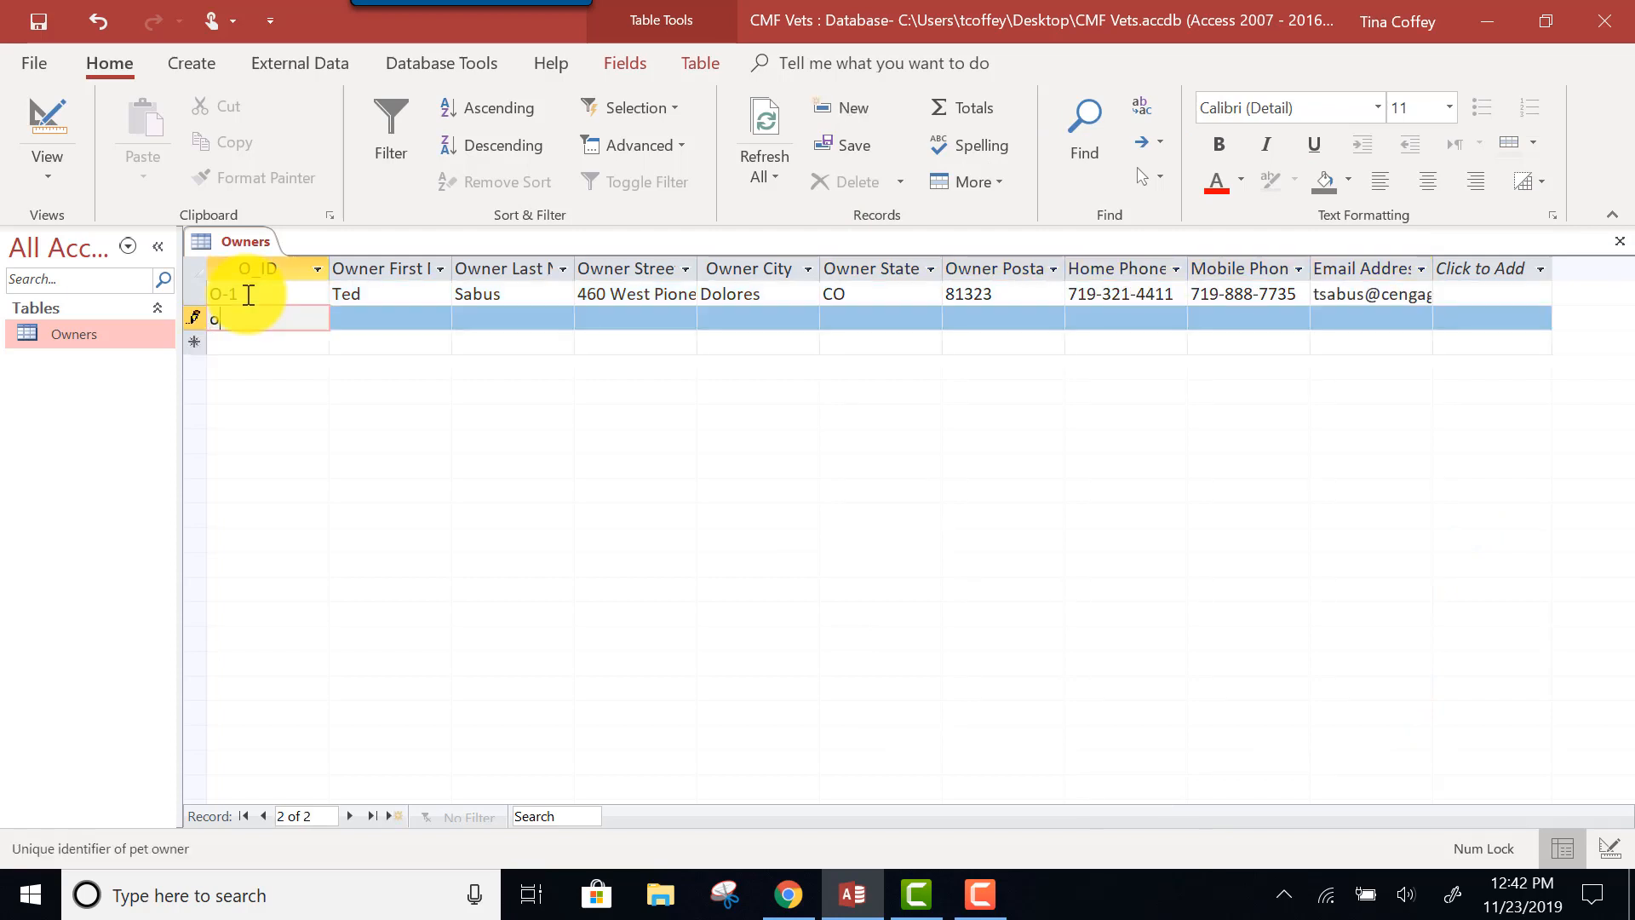
{"action": "type", "text": "2"}
{"action": "key", "text": "Tab"}
{"action": "key", "text": "Tab"}
{"action": "key", "text": "Tab"}
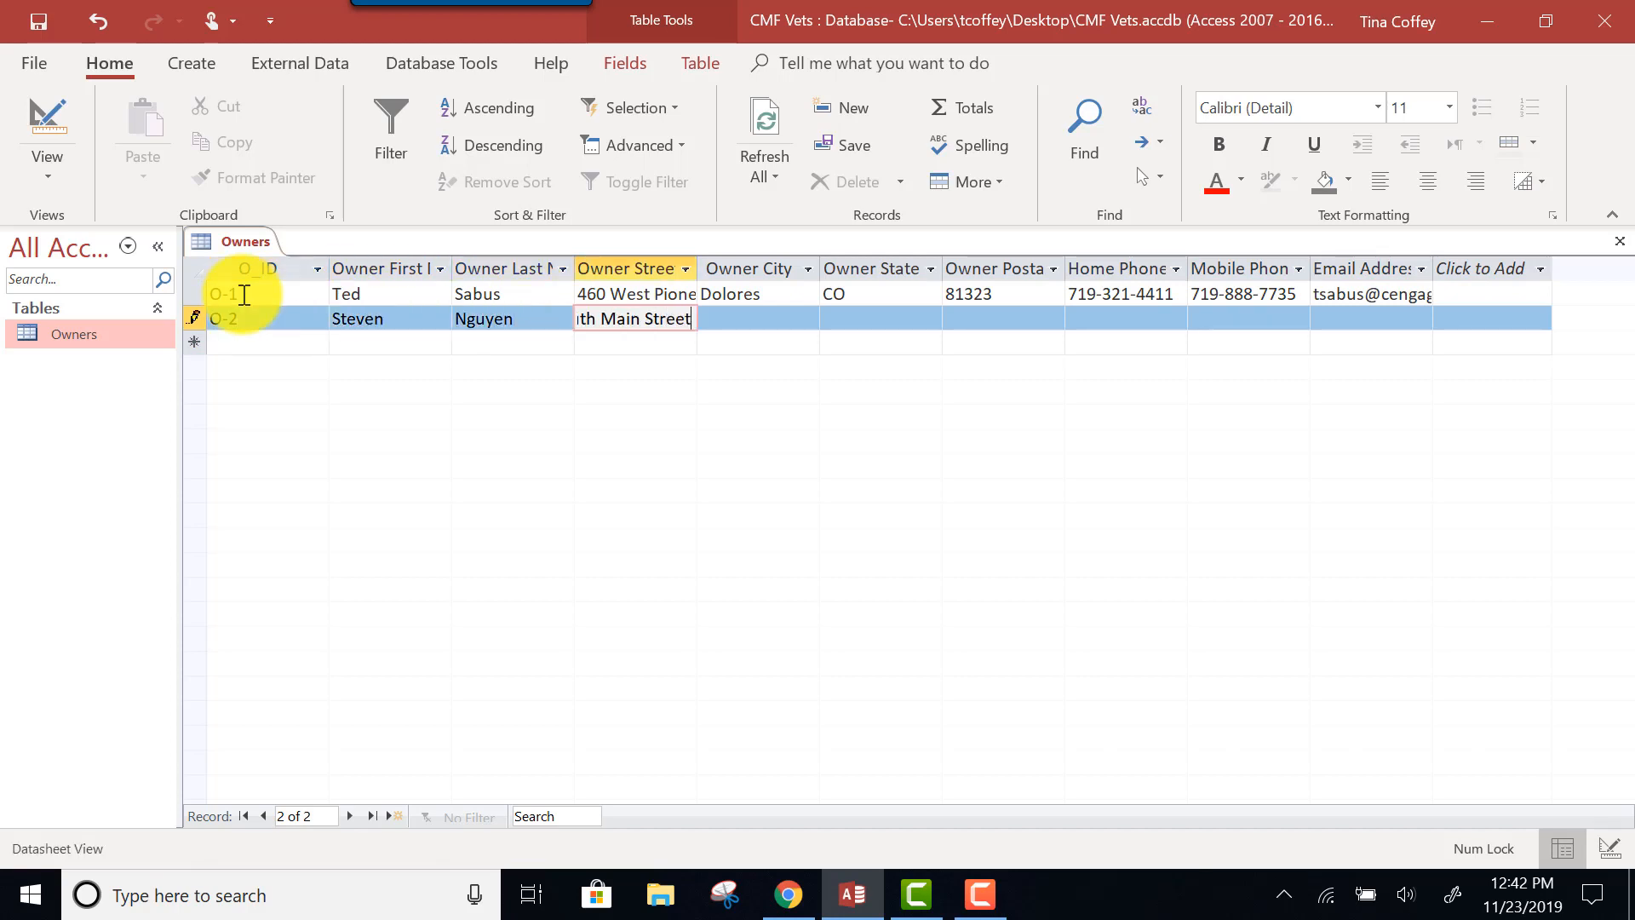
{"action": "key", "text": "Tab"}
{"action": "type", "text": "Blanding\tUT"}
Add O-2's home phone, mobile phone and e-mail address, then close the Owners table.
{"action": "key", "text": "Tab"}
{"action": "type", "text": "84511"}
{"action": "key", "text": "Tab"}
{"action": "key", "text": "Tab"}
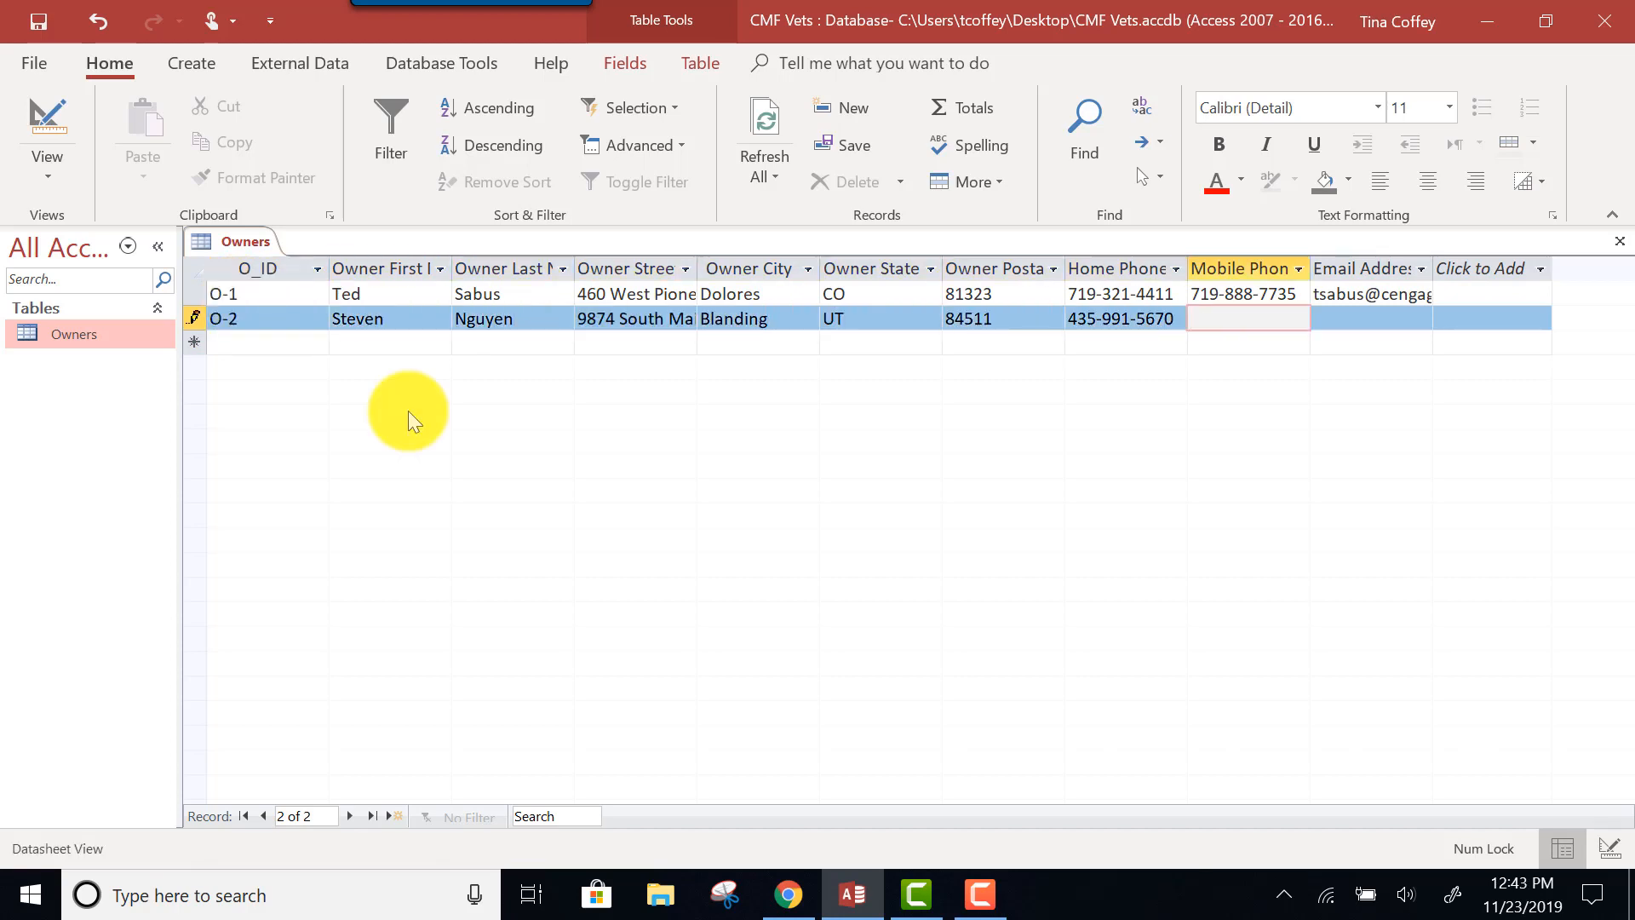
{"action": "key", "text": "Tab"}
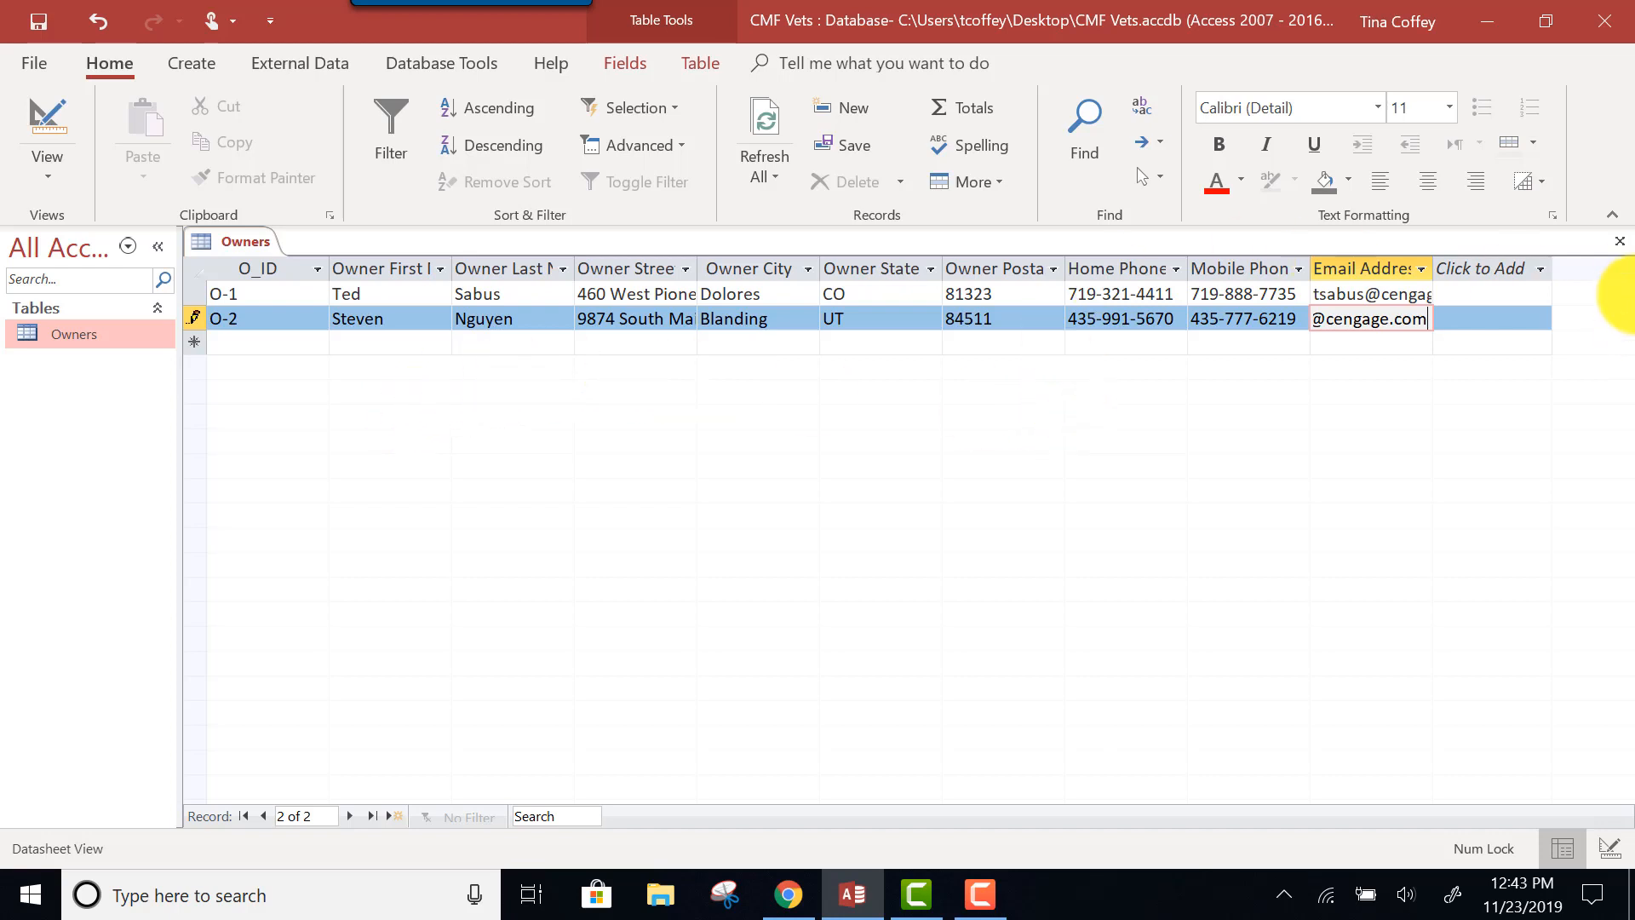
{"action": "left_click", "coordinate": [1620, 241]}
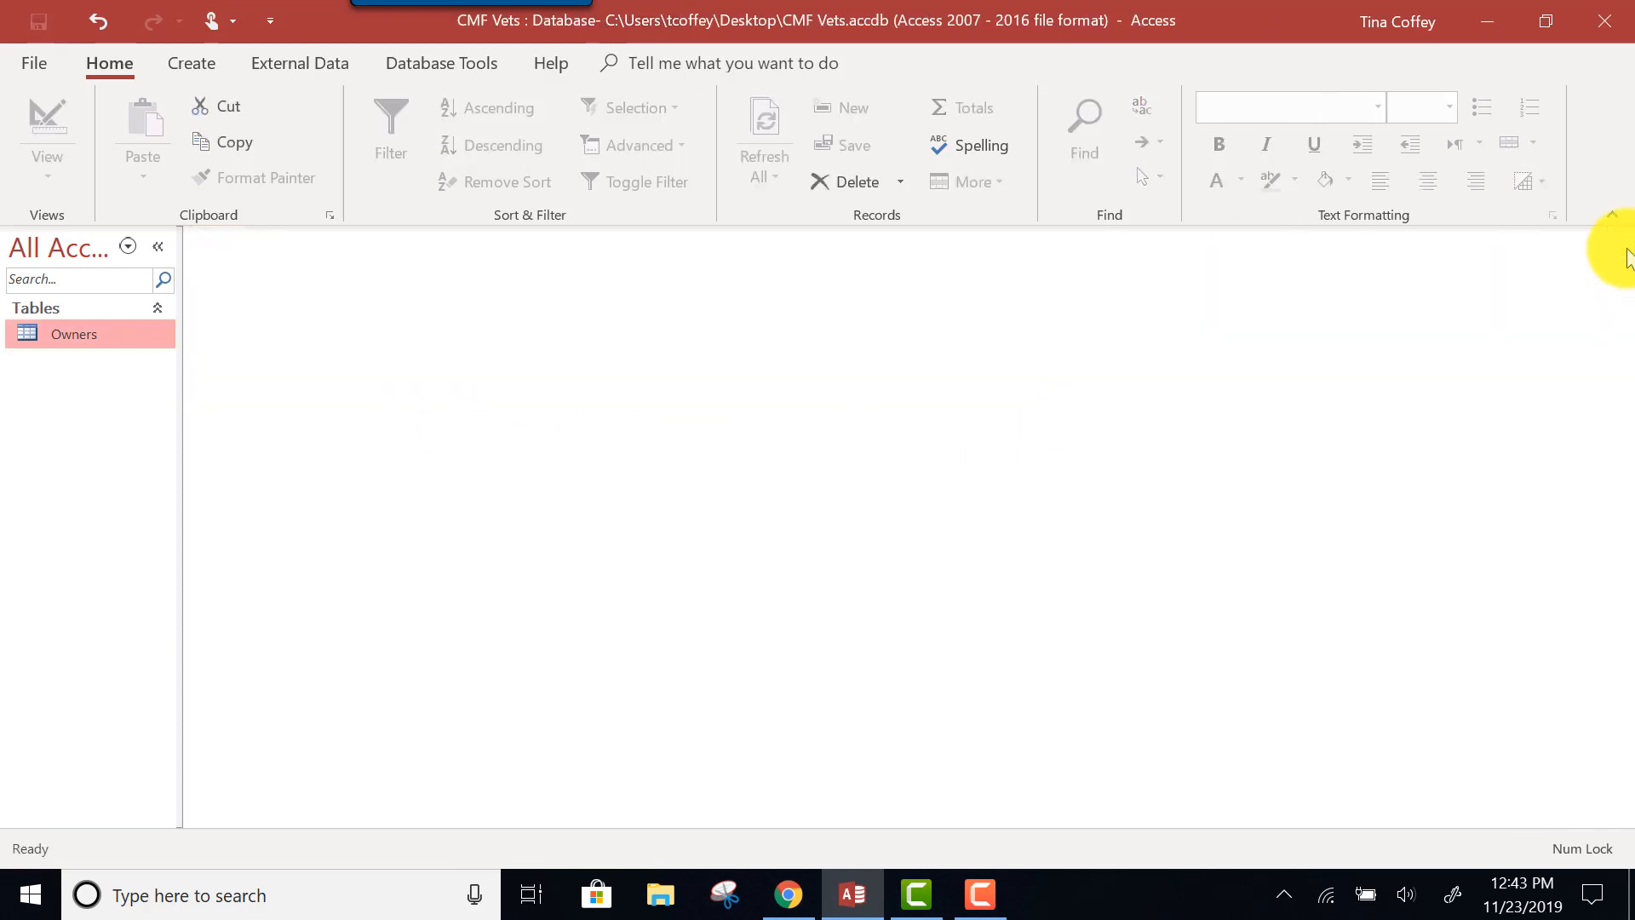